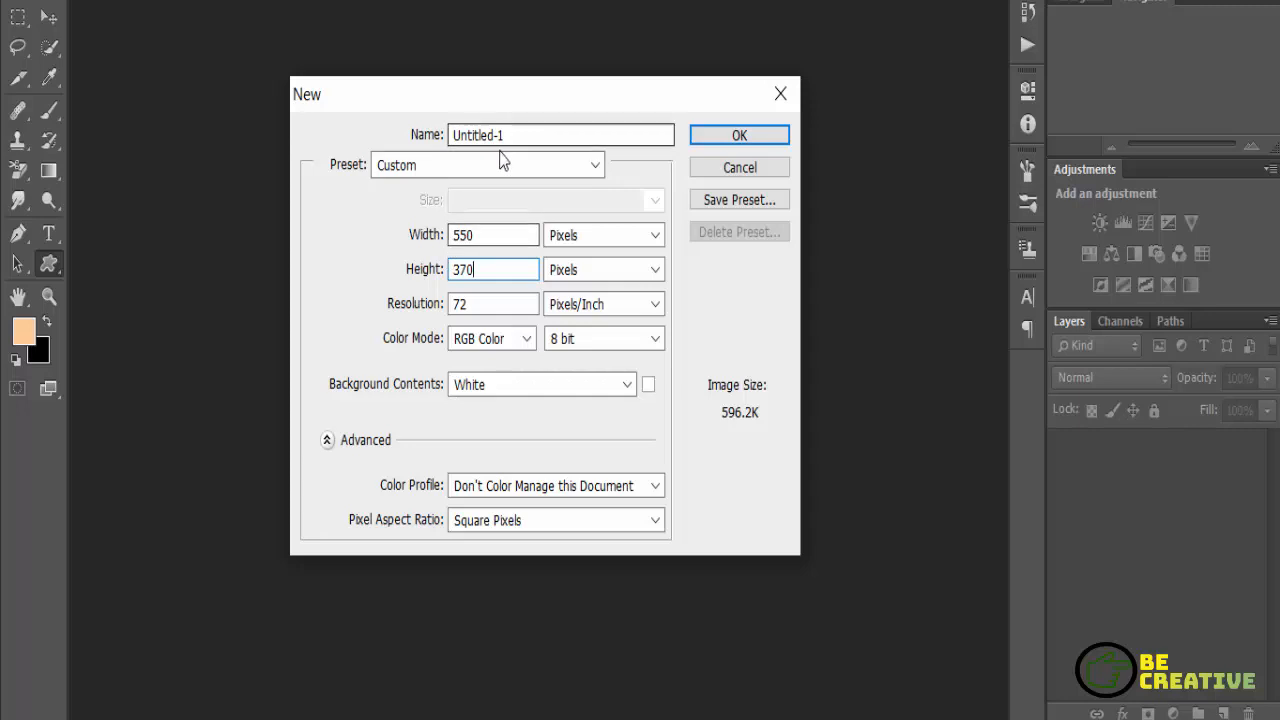
Name the new document "animated gif", keep the Custom preset and White background contents, and create it
{"action": "left_click_drag", "start_coordinate": [520, 134], "coordinate": [441, 134]}
{"action": "type", "text": "animated gif"}
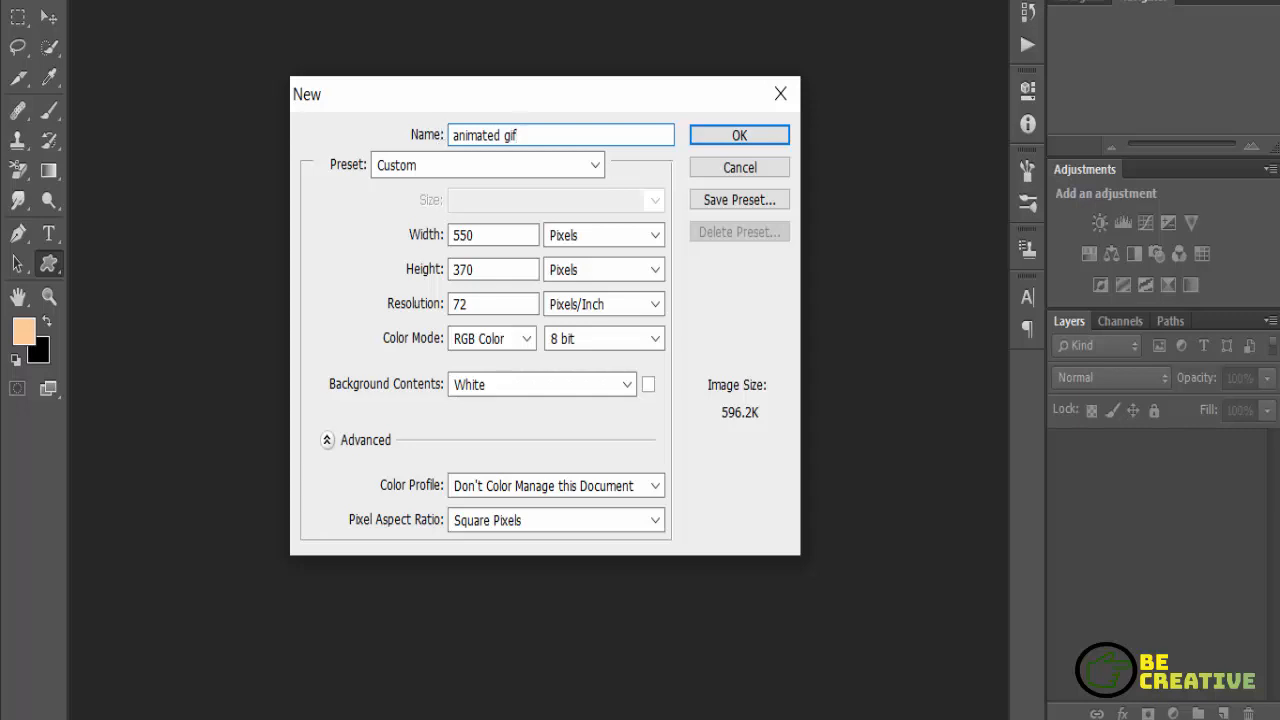
{"action": "left_click", "coordinate": [453, 165]}
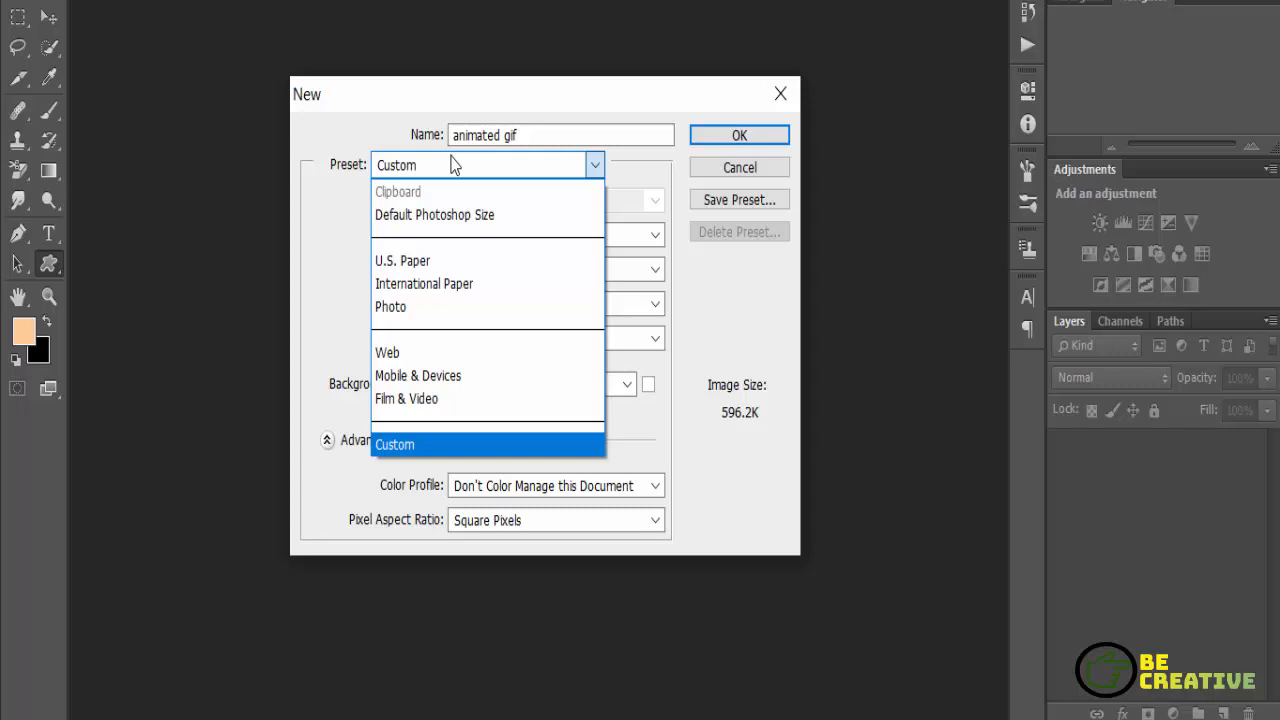
{"action": "left_click", "coordinate": [489, 166]}
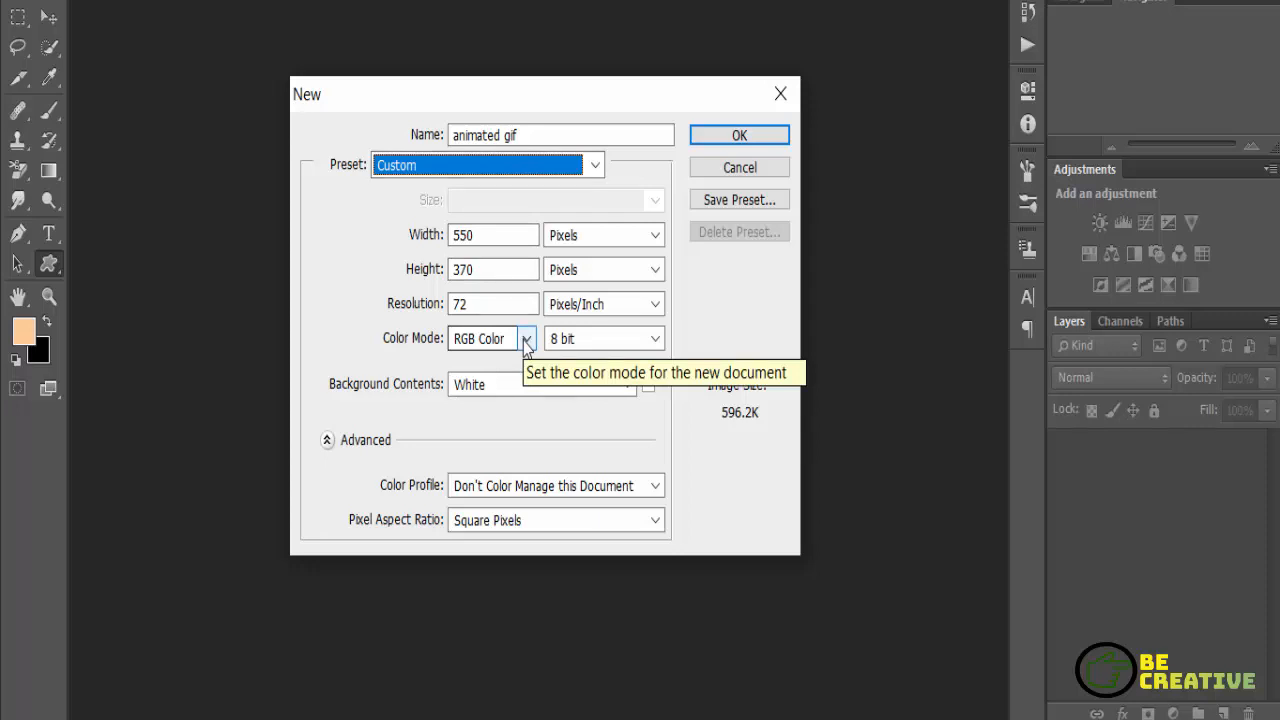
{"action": "left_click", "coordinate": [521, 384]}
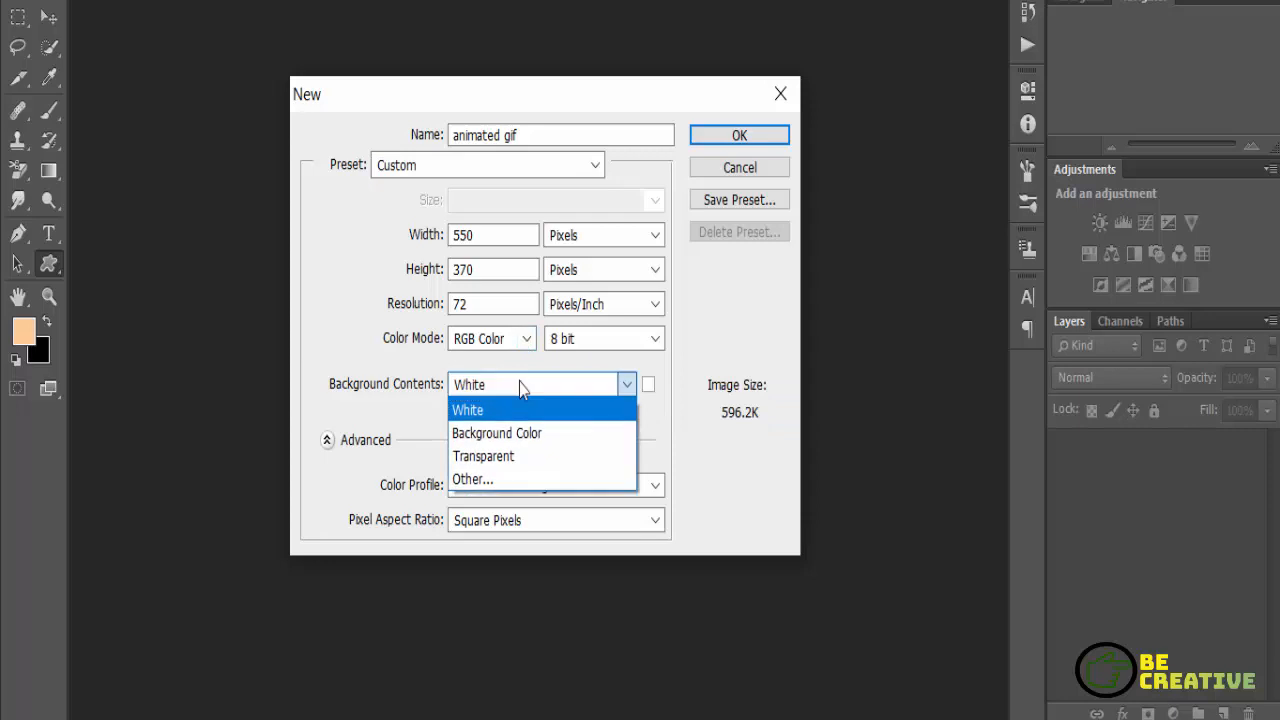
{"action": "left_click", "coordinate": [520, 409]}
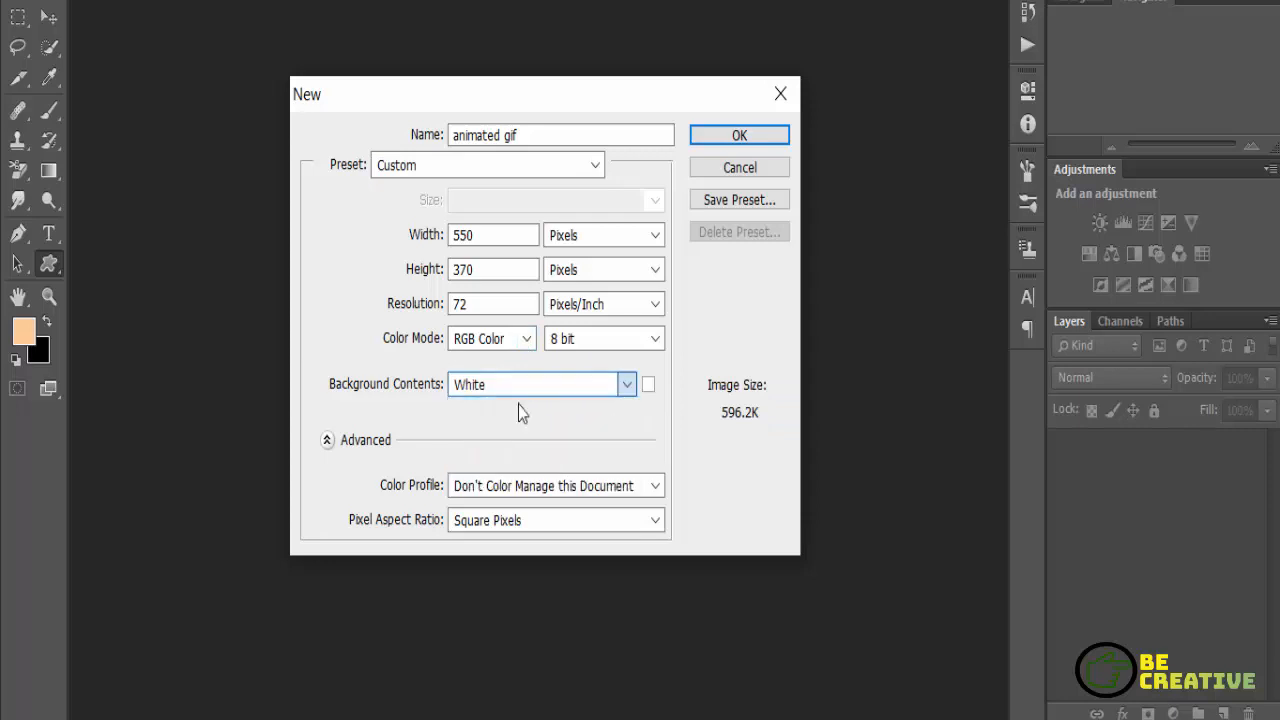
{"action": "left_click", "coordinate": [743, 134]}
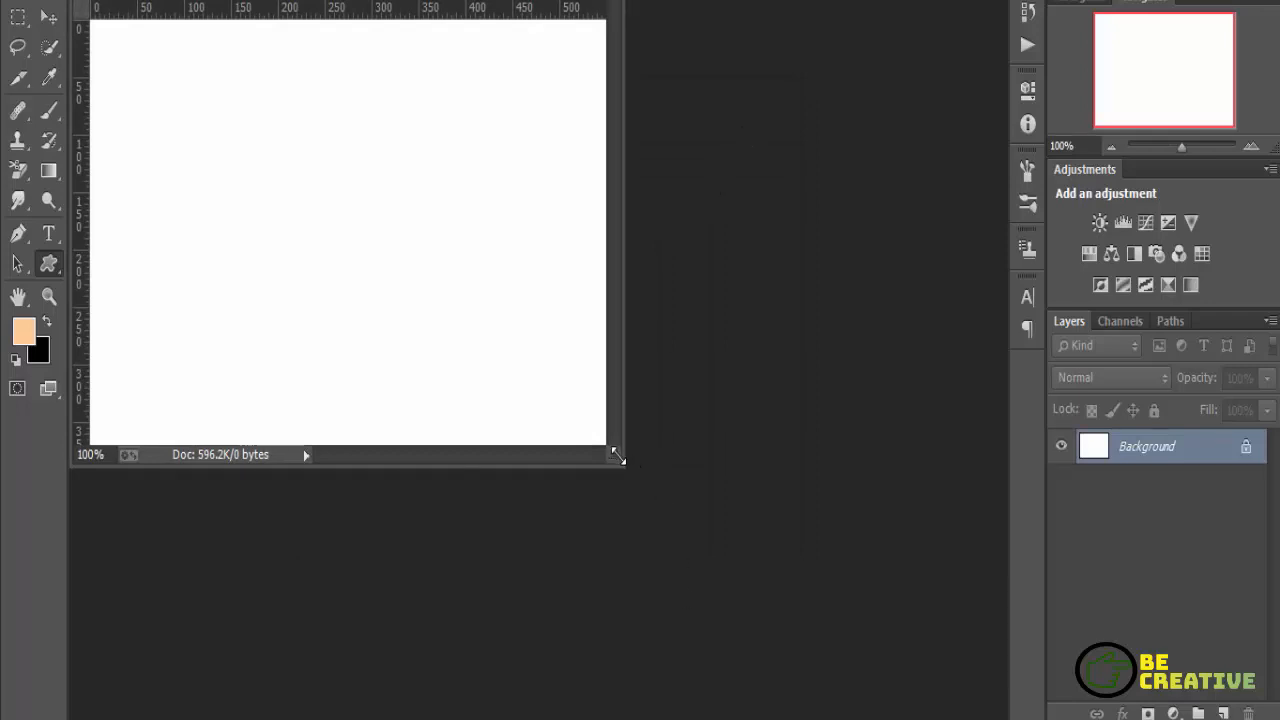
Draw the thick circle-frame custom shape on the canvas as a ring about 270 px across
{"action": "left_click_drag", "start_coordinate": [617, 455], "coordinate": [805, 596]}
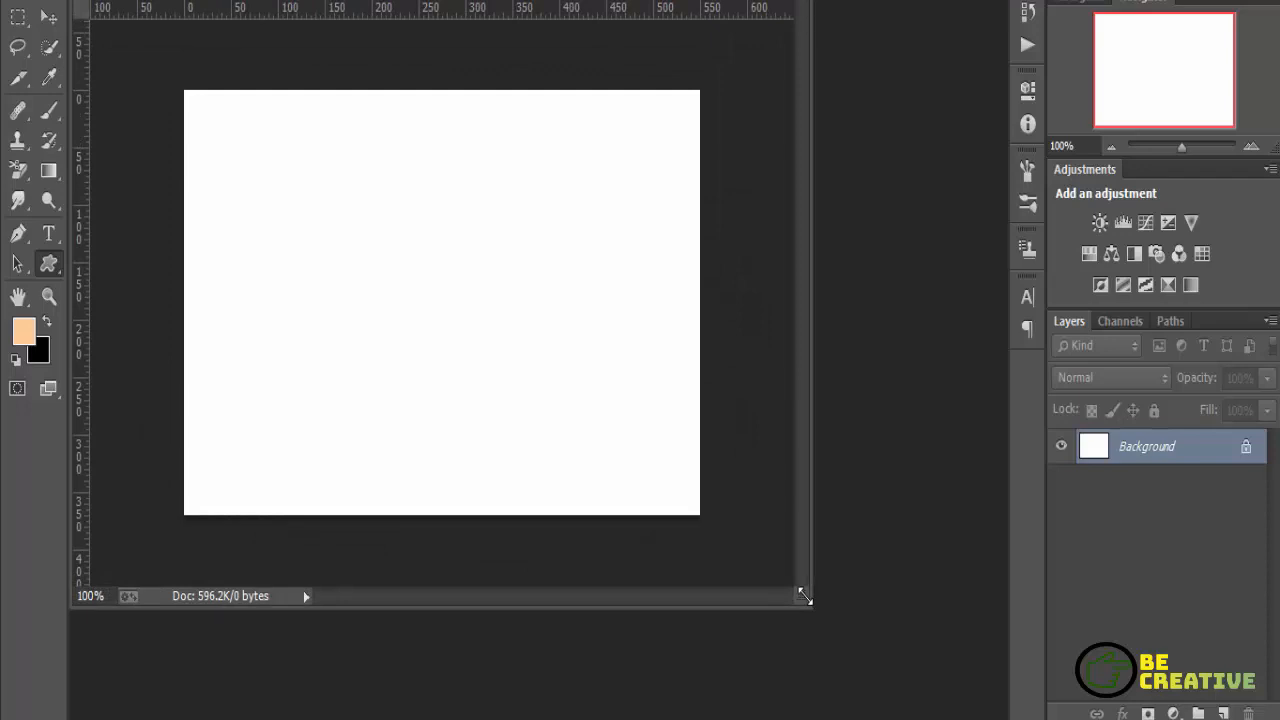
{"action": "right_click", "coordinate": [45, 272]}
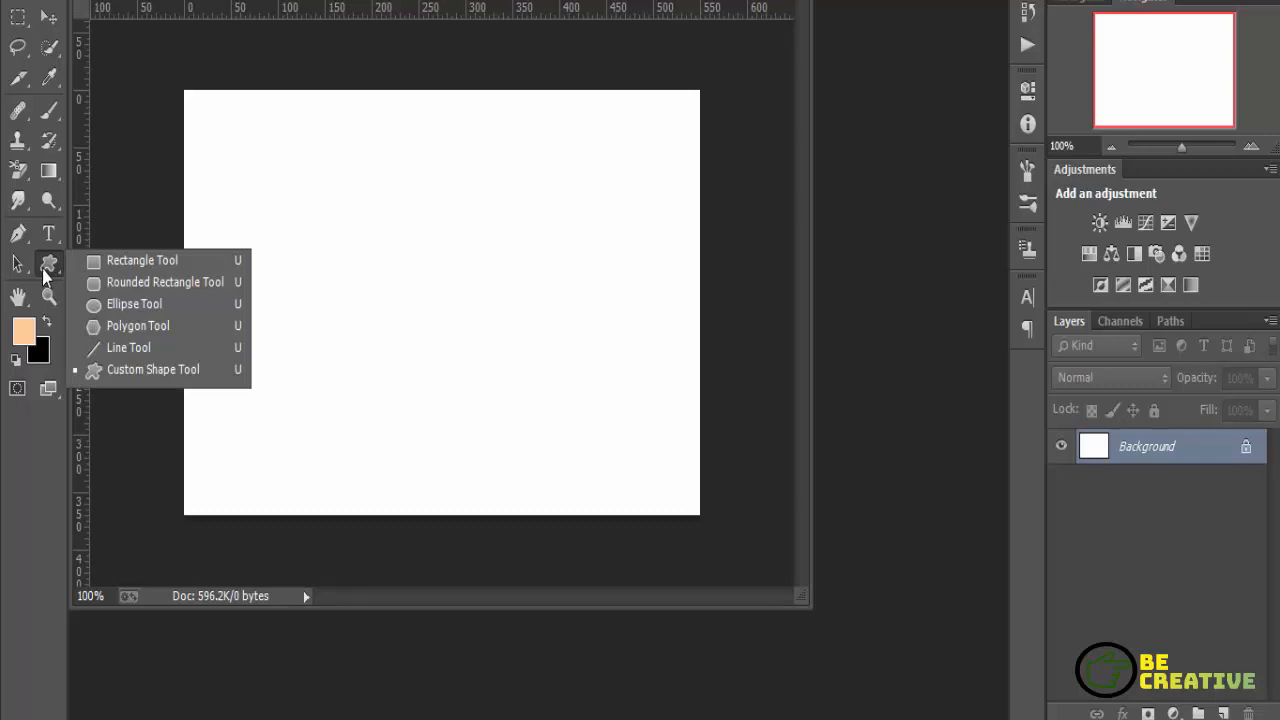
{"action": "left_click", "coordinate": [146, 370]}
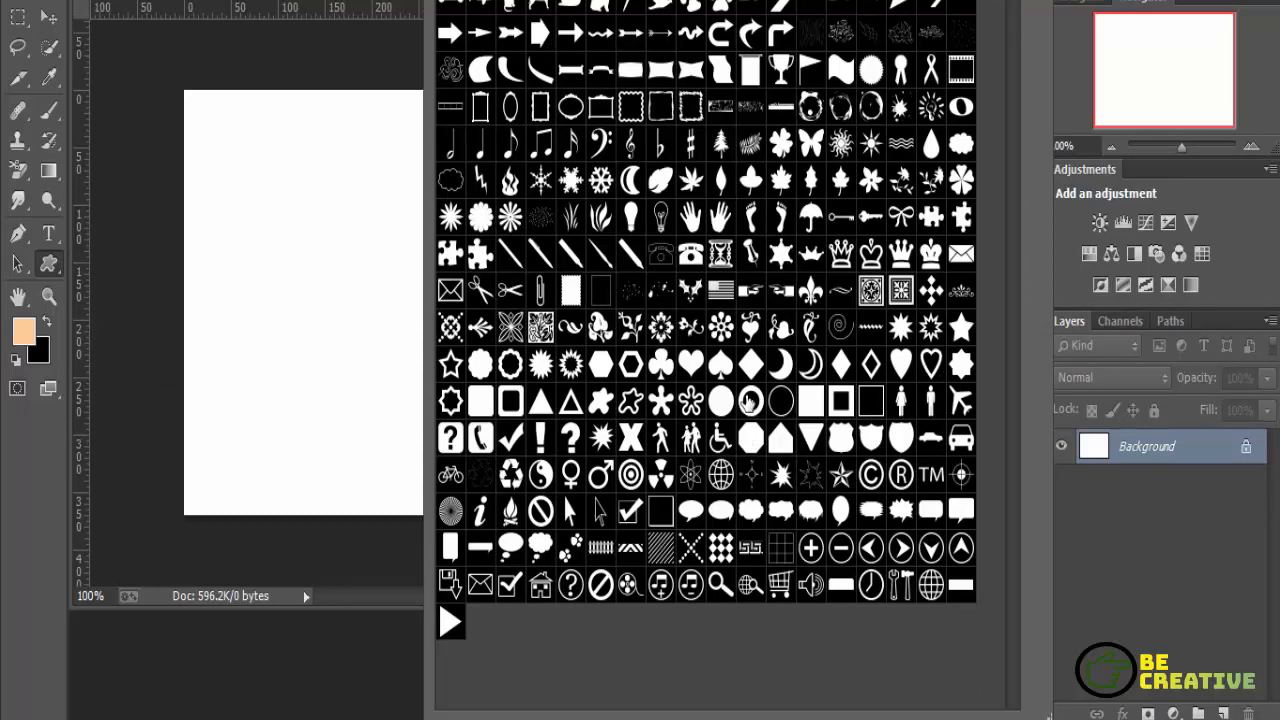
{"action": "left_click", "coordinate": [750, 402]}
{"action": "left_click_drag", "start_coordinate": [337, 120], "coordinate": [589, 543]}
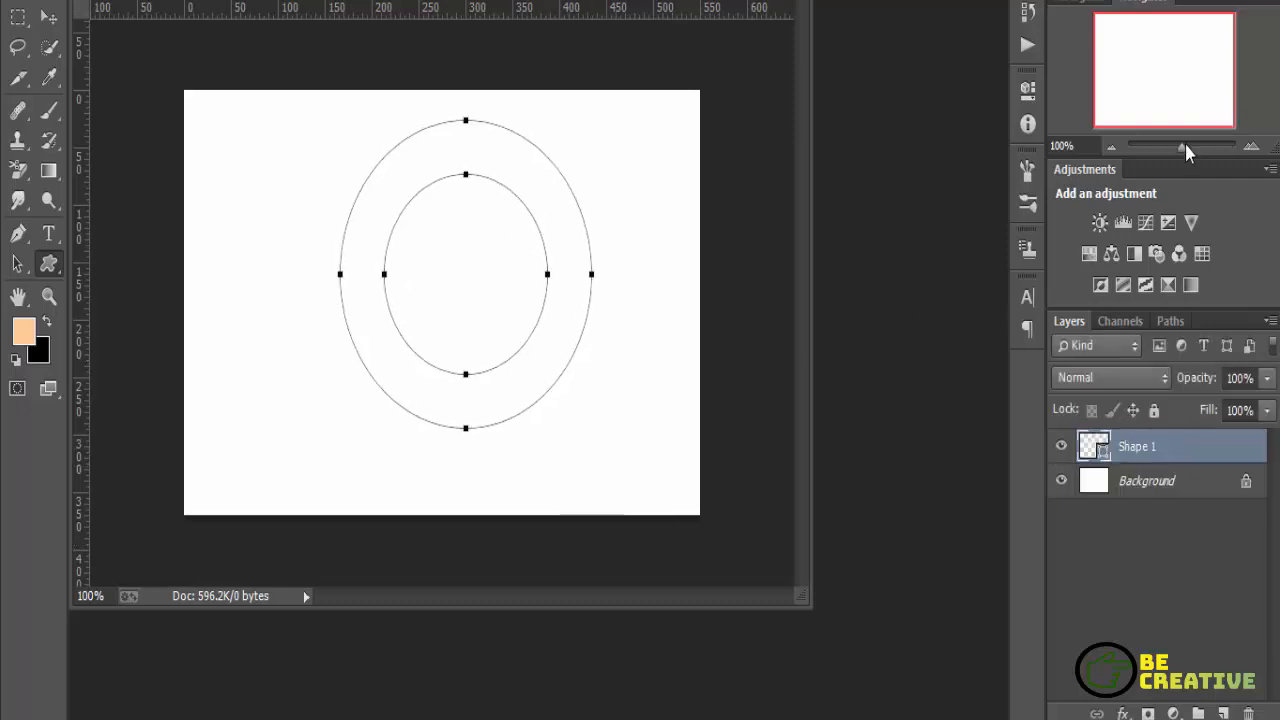
Transform the ring to about 280 px wide and 260 px tall, extending it toward the canvas's left side
{"action": "left_click_drag", "start_coordinate": [1183, 149], "coordinate": [1188, 150]}
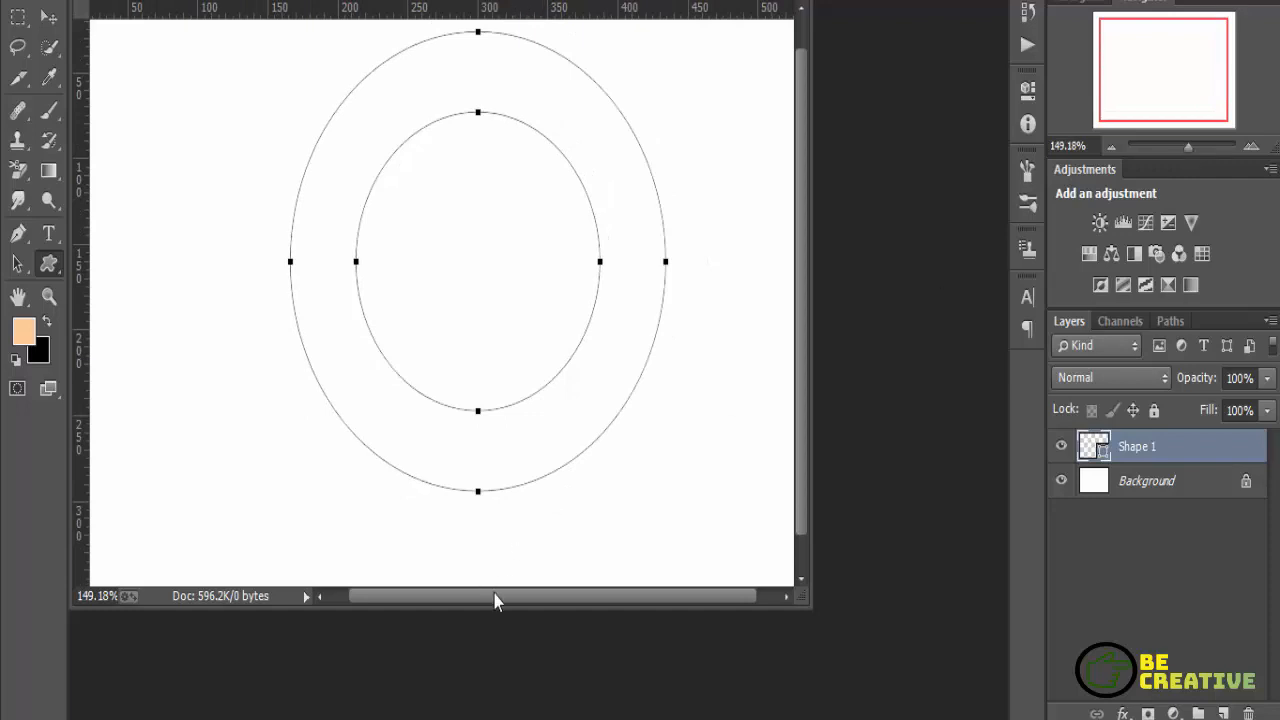
{"action": "left_click_drag", "start_coordinate": [495, 600], "coordinate": [463, 600]}
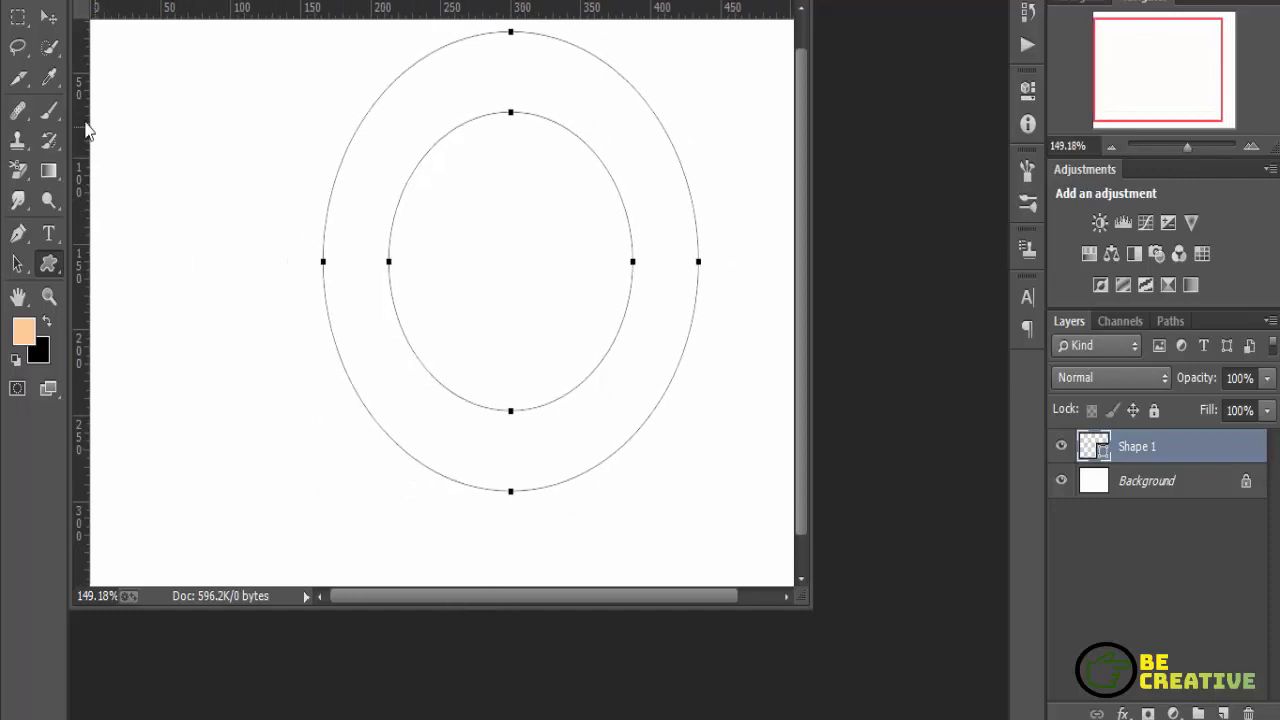
{"action": "left_click", "coordinate": [48, 17]}
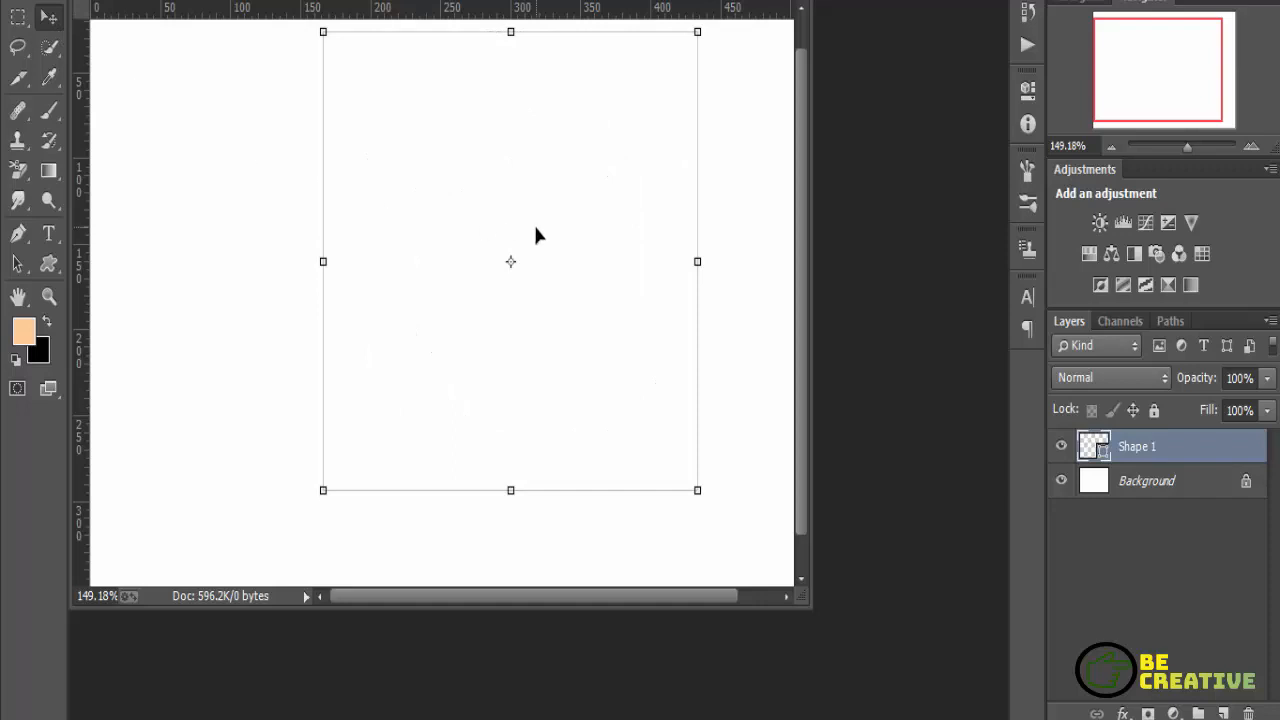
{"action": "left_click_drag", "start_coordinate": [535, 227], "coordinate": [471, 278]}
{"action": "left_click", "coordinate": [511, 262]}
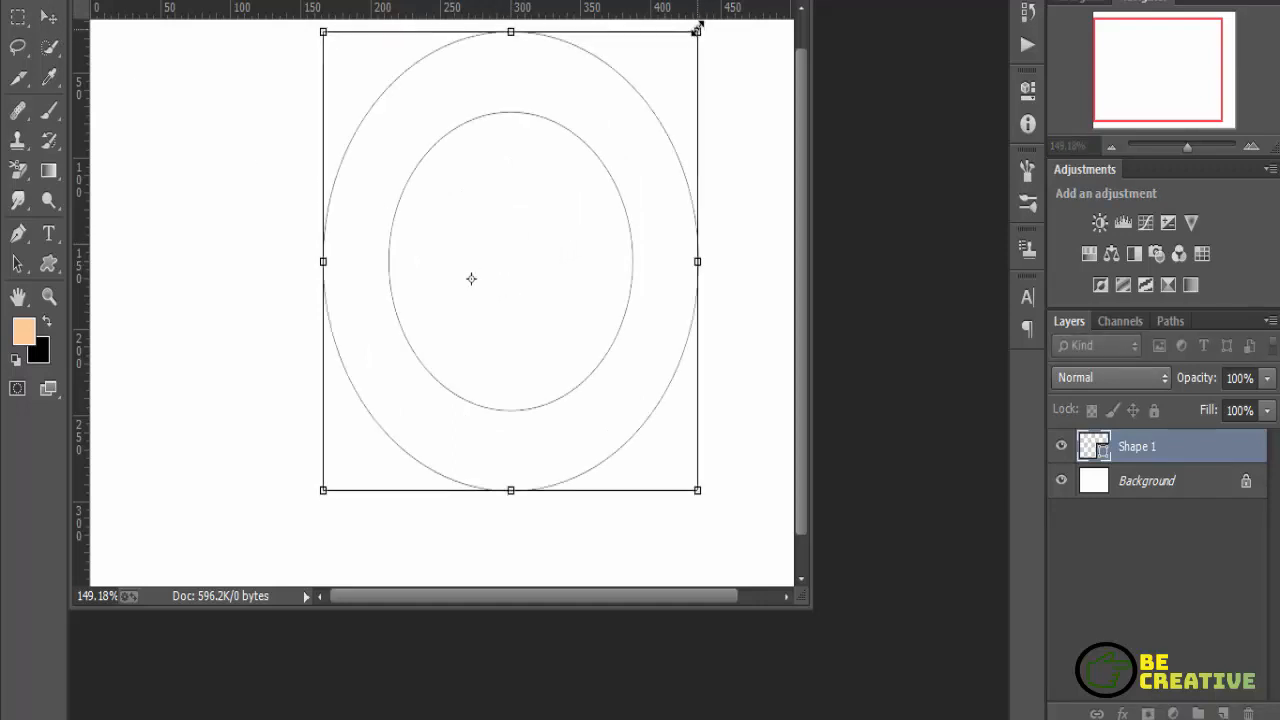
{"action": "left_click_drag", "start_coordinate": [698, 33], "coordinate": [630, 121]}
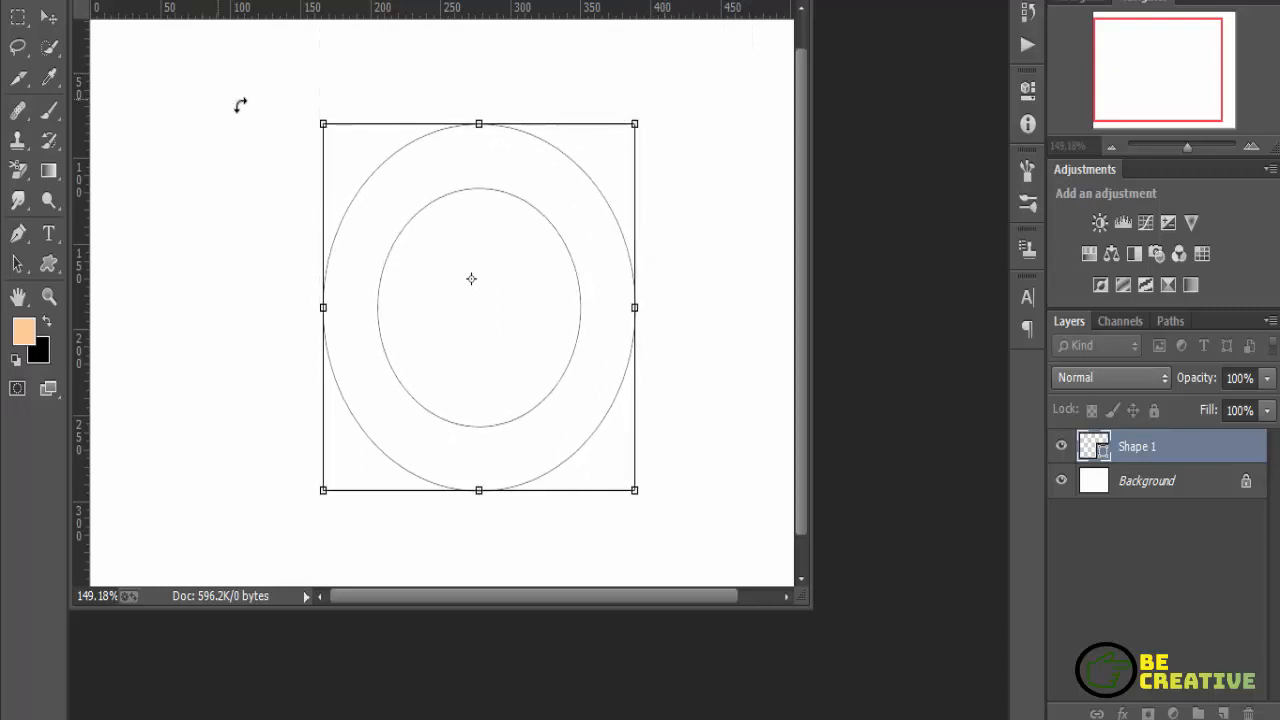
{"action": "left_click_drag", "start_coordinate": [321, 122], "coordinate": [240, 79]}
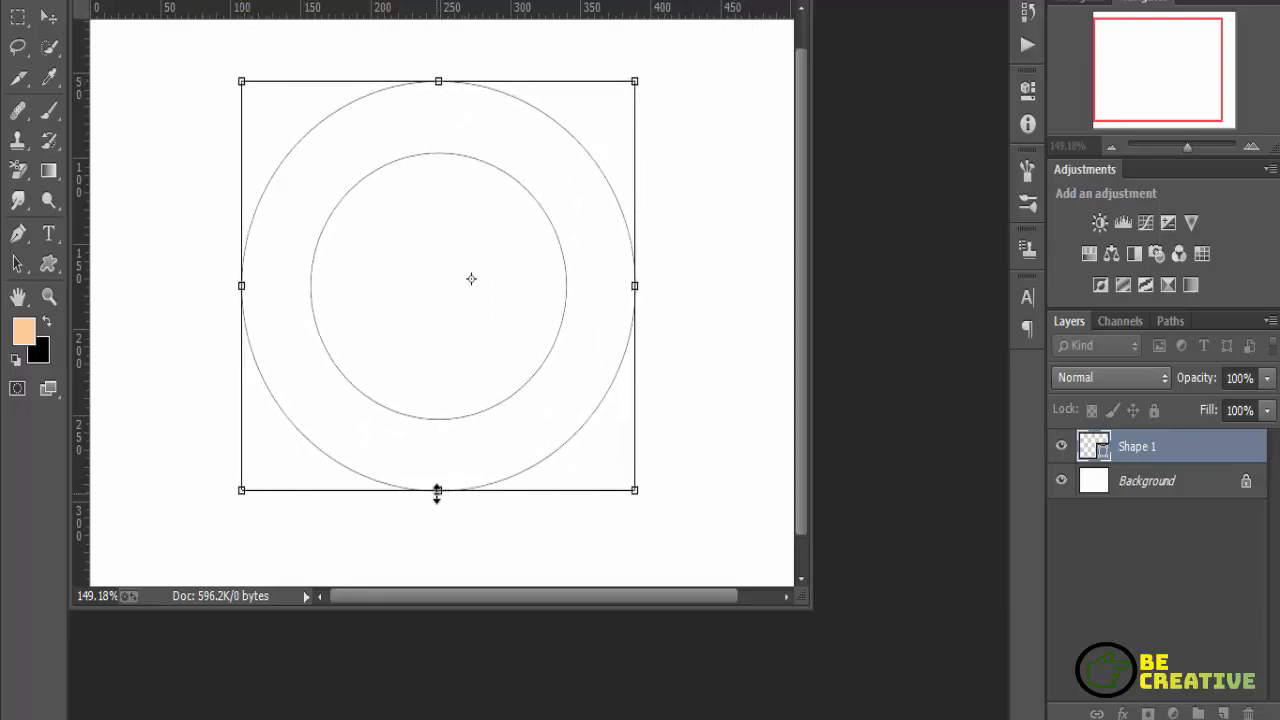
{"action": "left_click_drag", "start_coordinate": [441, 492], "coordinate": [438, 530]}
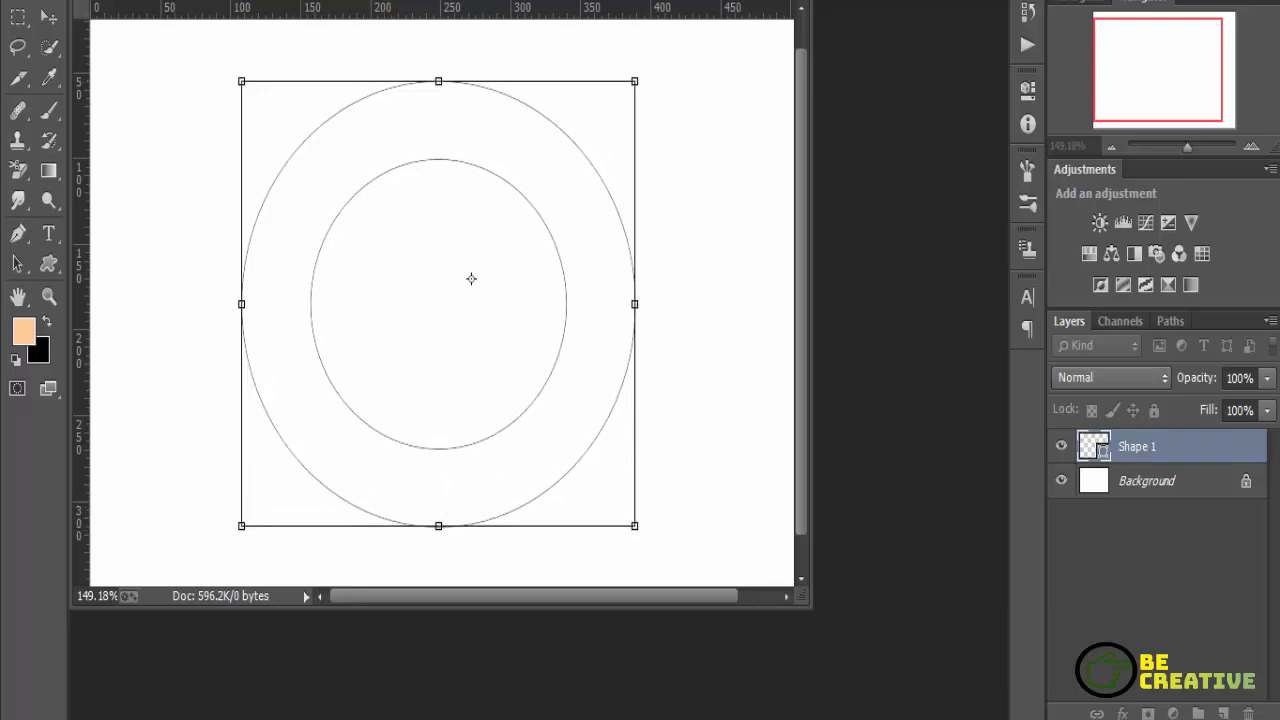
{"action": "key", "text": "Return"}
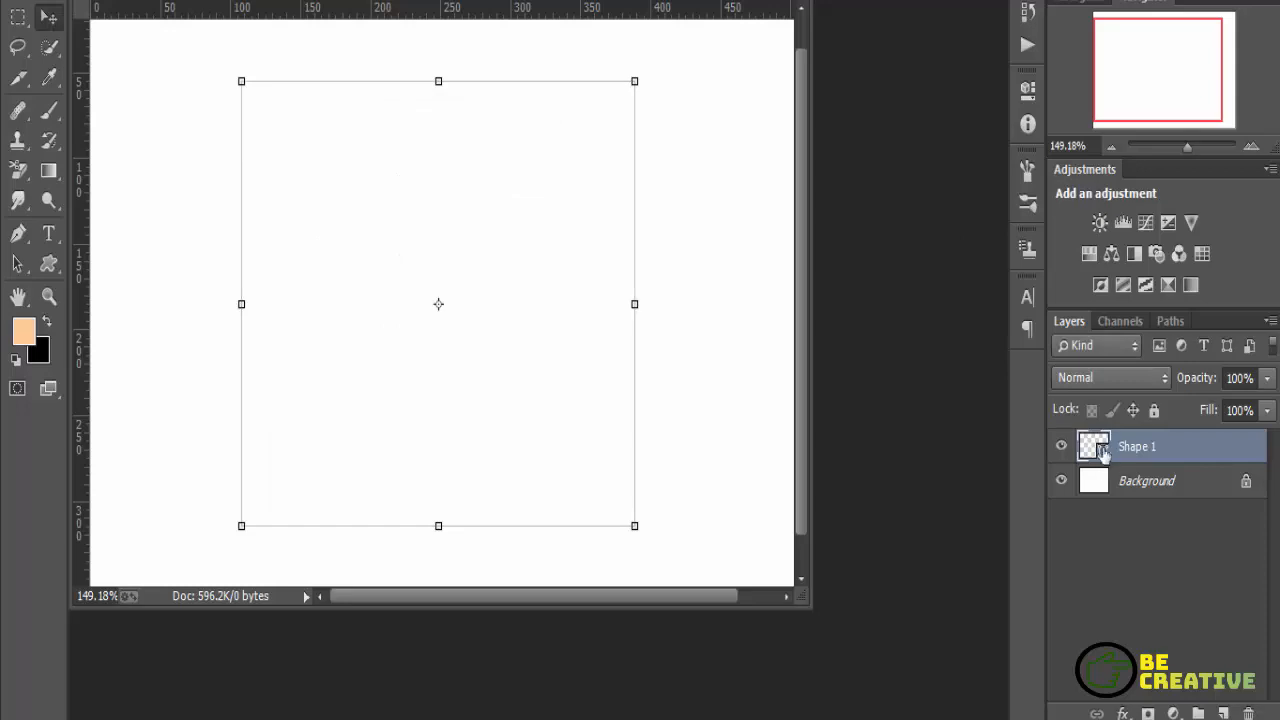
Add a Gradient Overlay effect to the Shape 1 layer and open its gradient for editing
{"action": "right_click", "coordinate": [1100, 441]}
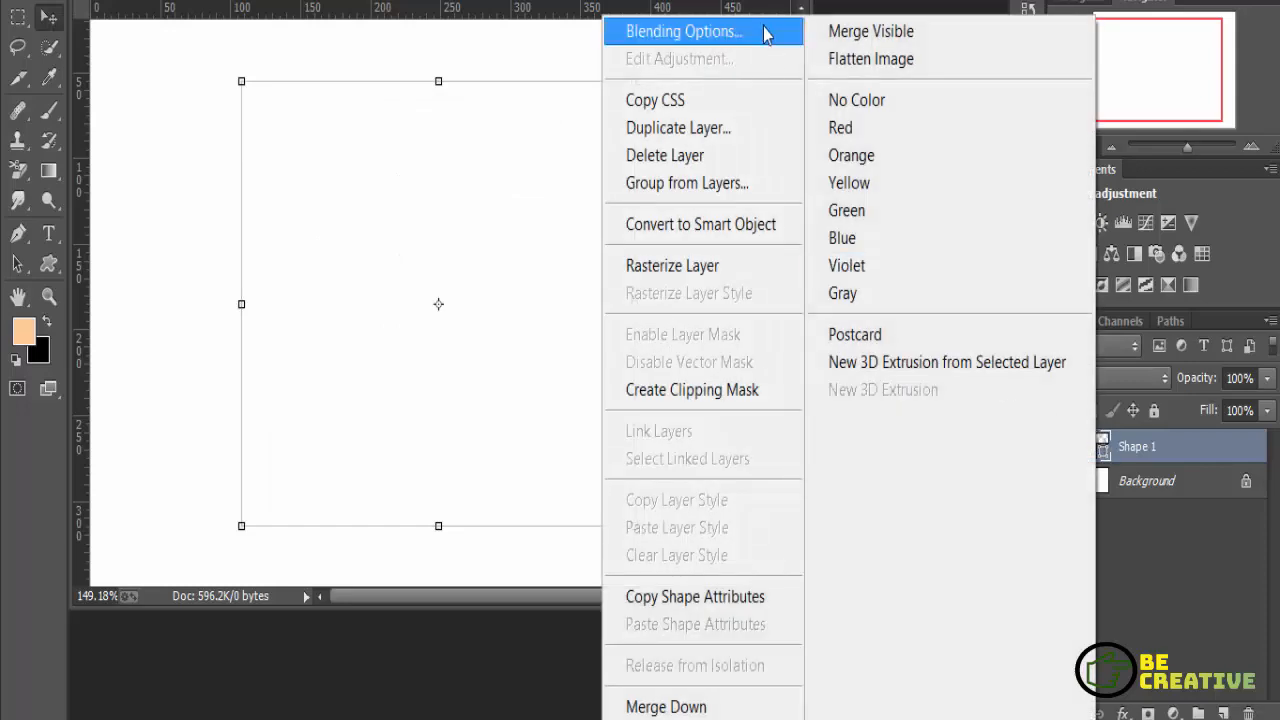
{"action": "left_click", "coordinate": [763, 31]}
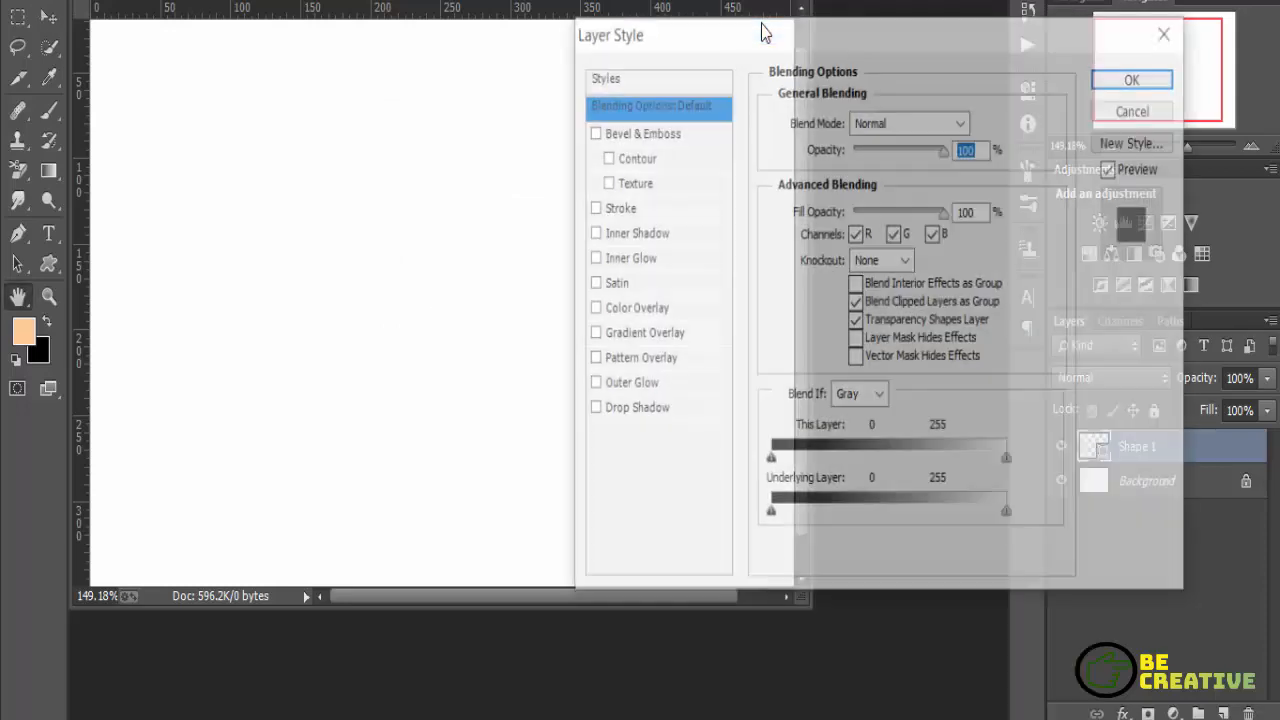
{"action": "left_click", "coordinate": [653, 336]}
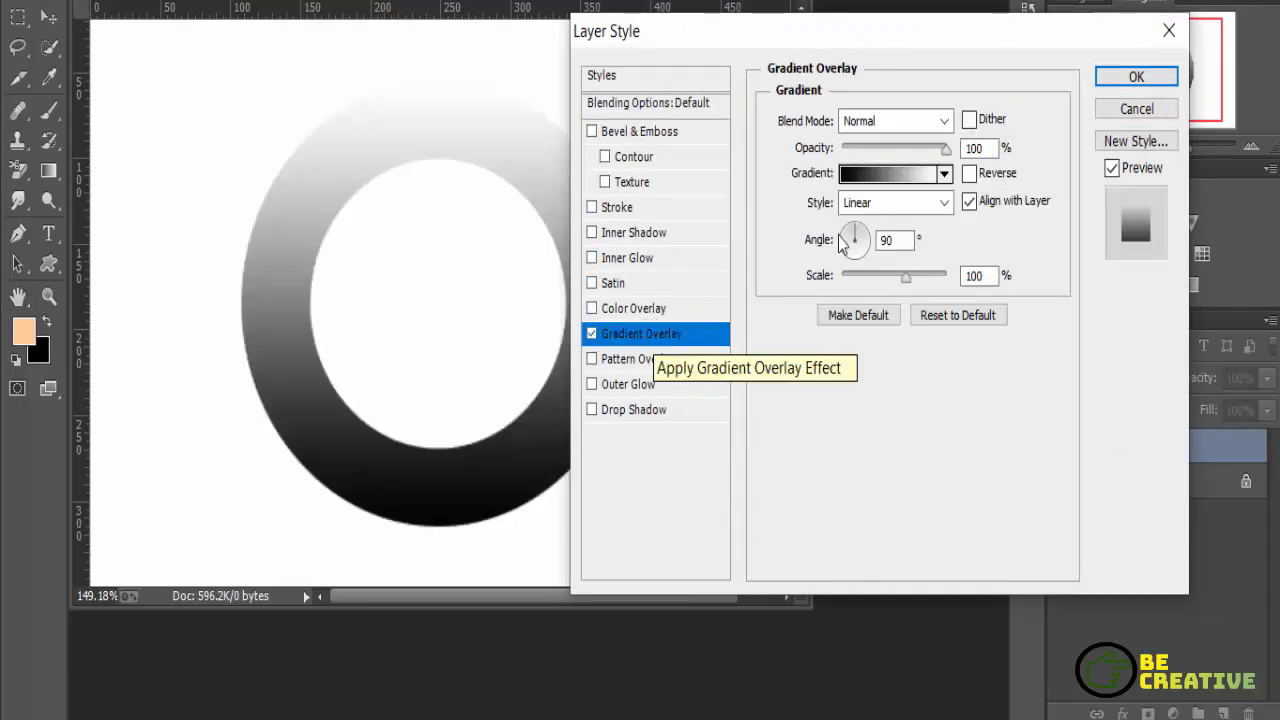
{"action": "left_click", "coordinate": [910, 175]}
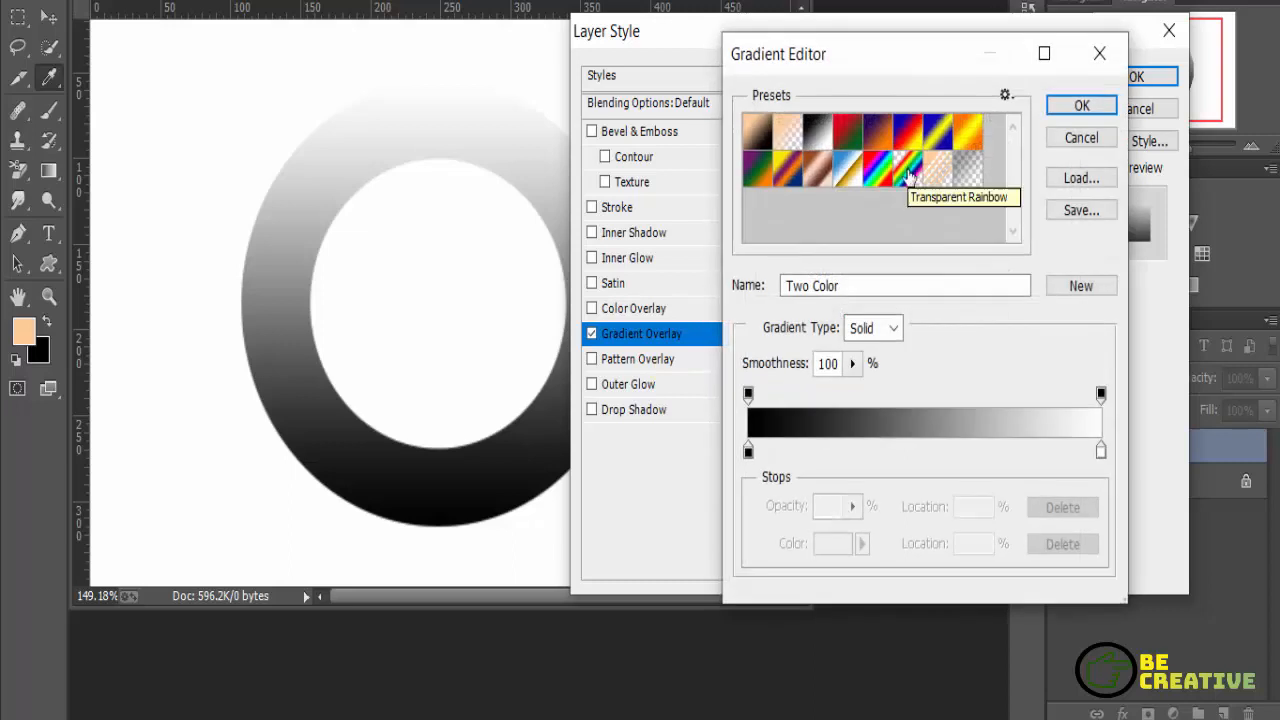
Move the gradient's white color stop to 23% and set its color to 000000
{"action": "left_click_drag", "start_coordinate": [1102, 458], "coordinate": [830, 450]}
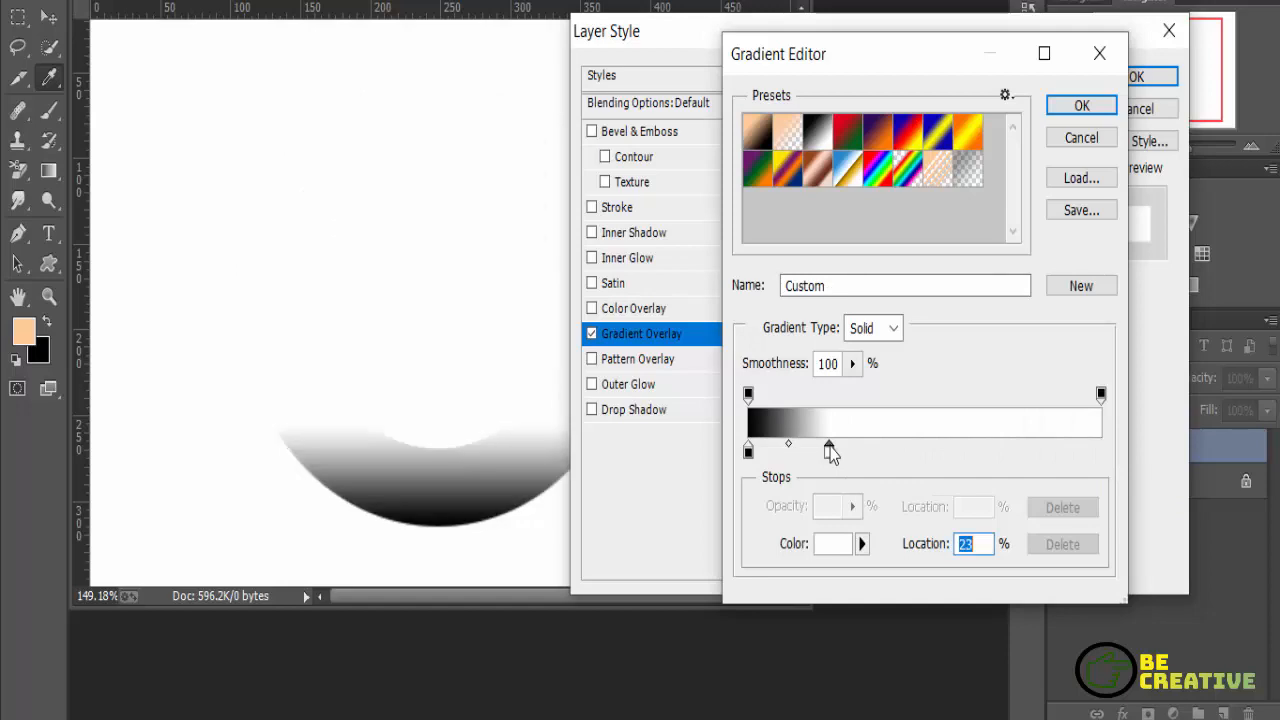
{"action": "double_click", "coordinate": [830, 450]}
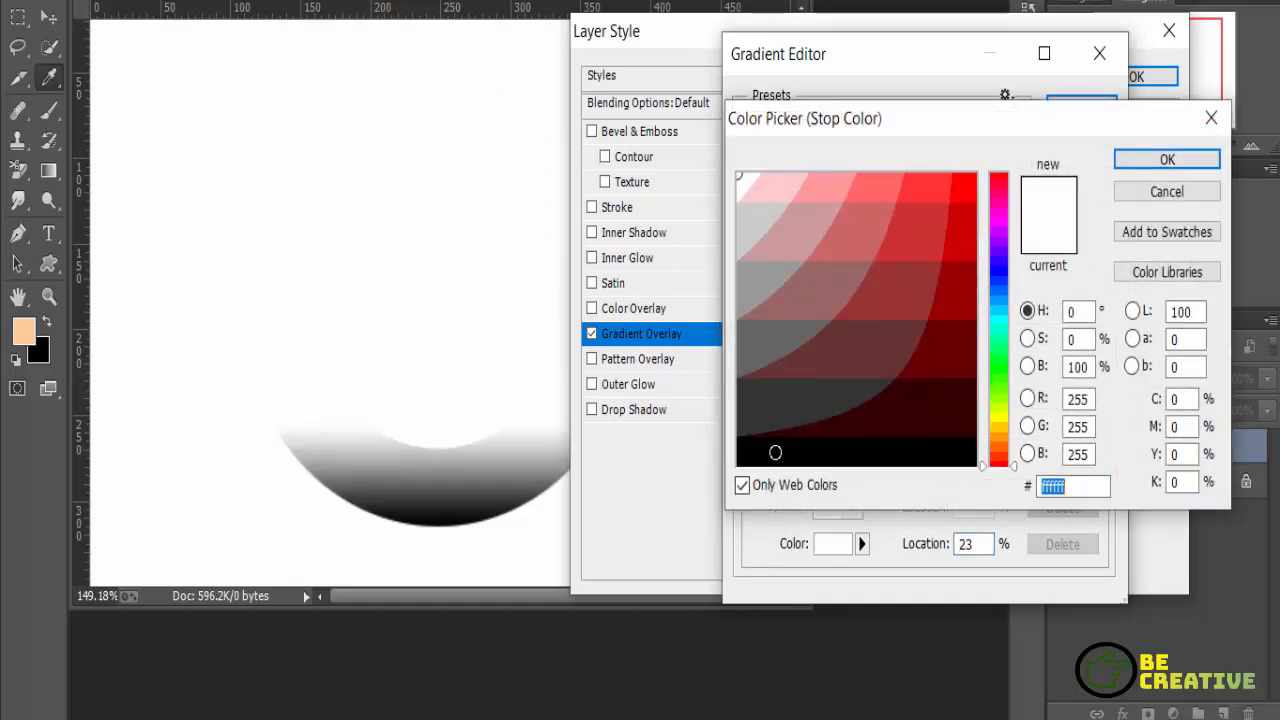
{"action": "type", "text": "000000"}
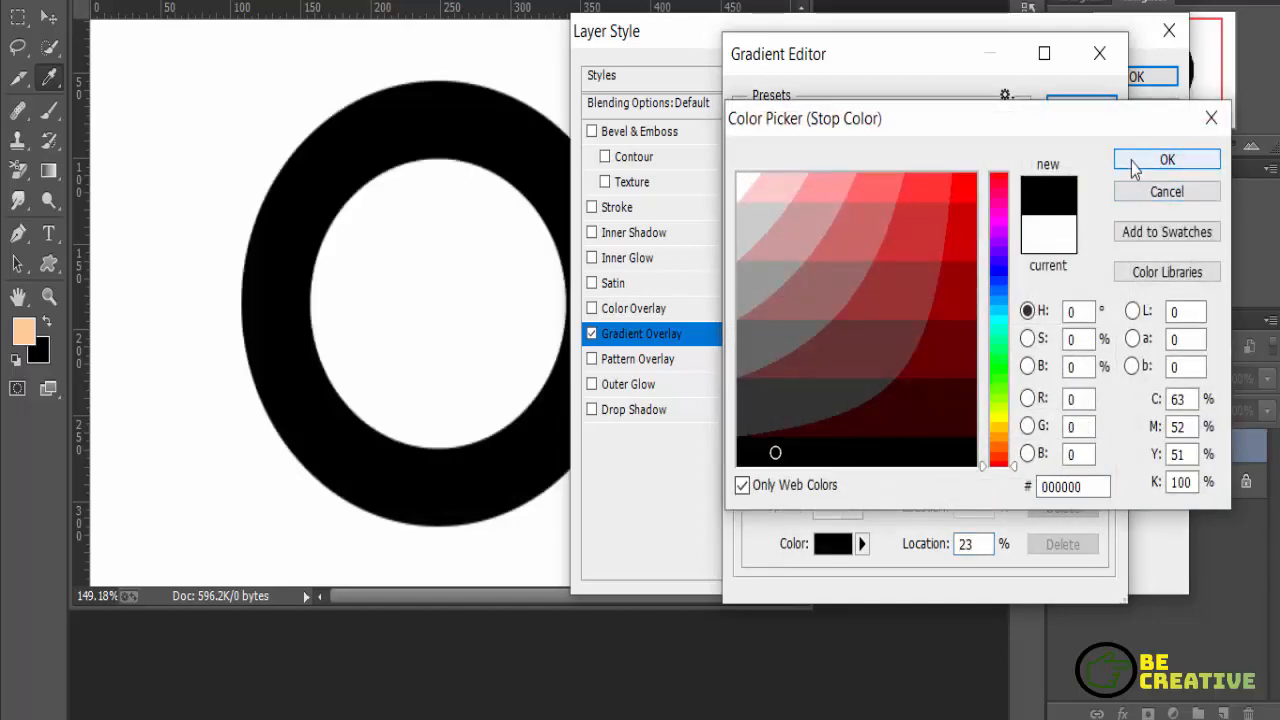
{"action": "left_click", "coordinate": [1134, 165]}
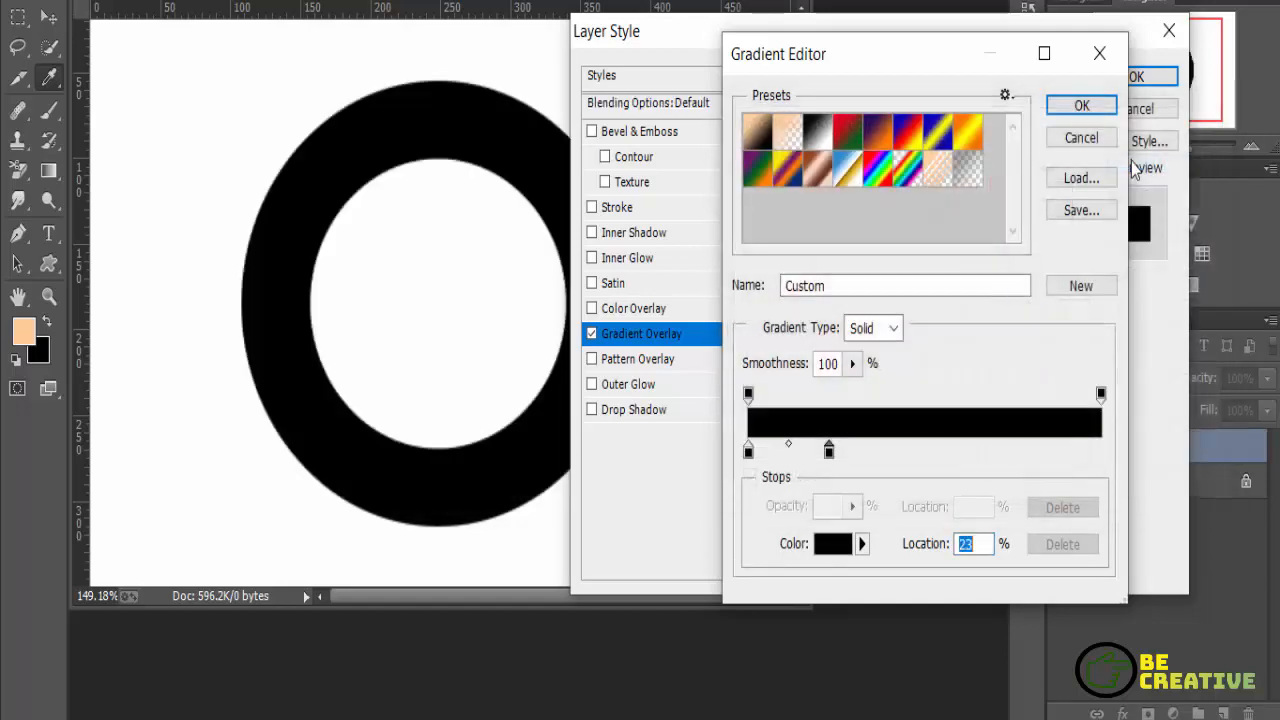
{"action": "double_click", "coordinate": [828, 454]}
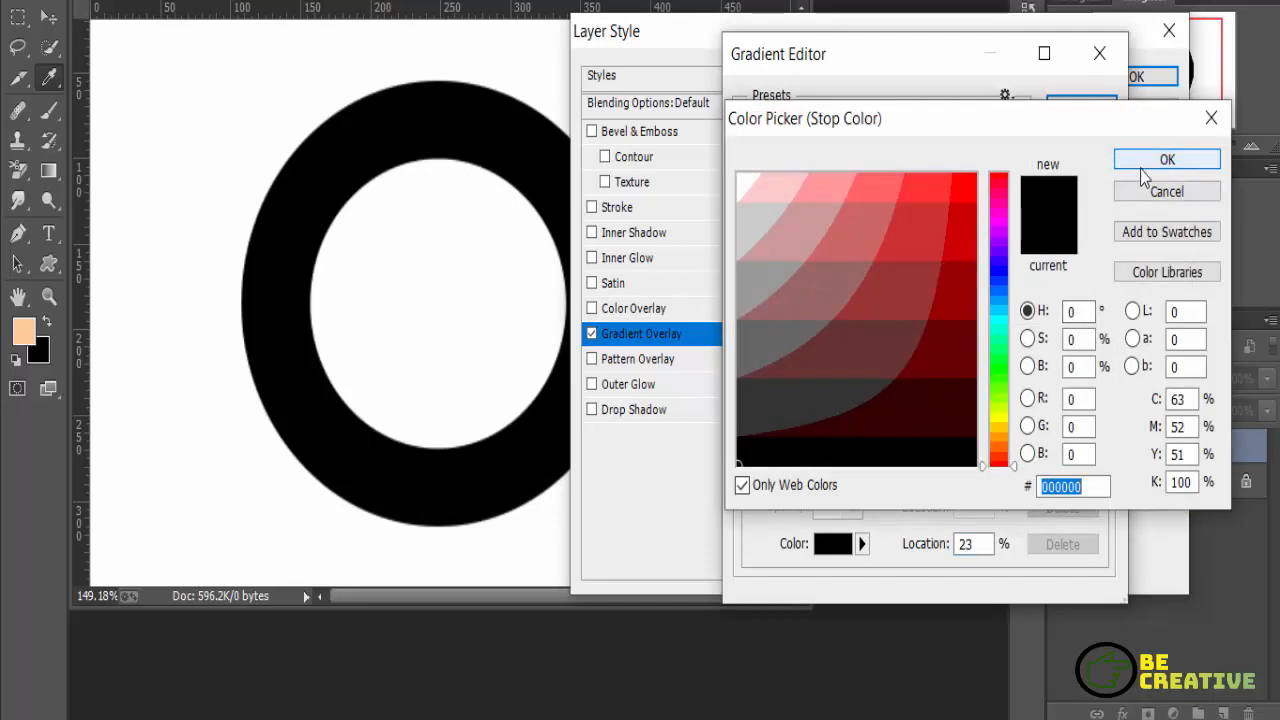
{"action": "left_click", "coordinate": [1143, 165]}
Shift the gradient's color midpoint to 95% and move the second black stop to 100%
{"action": "left_click", "coordinate": [789, 447]}
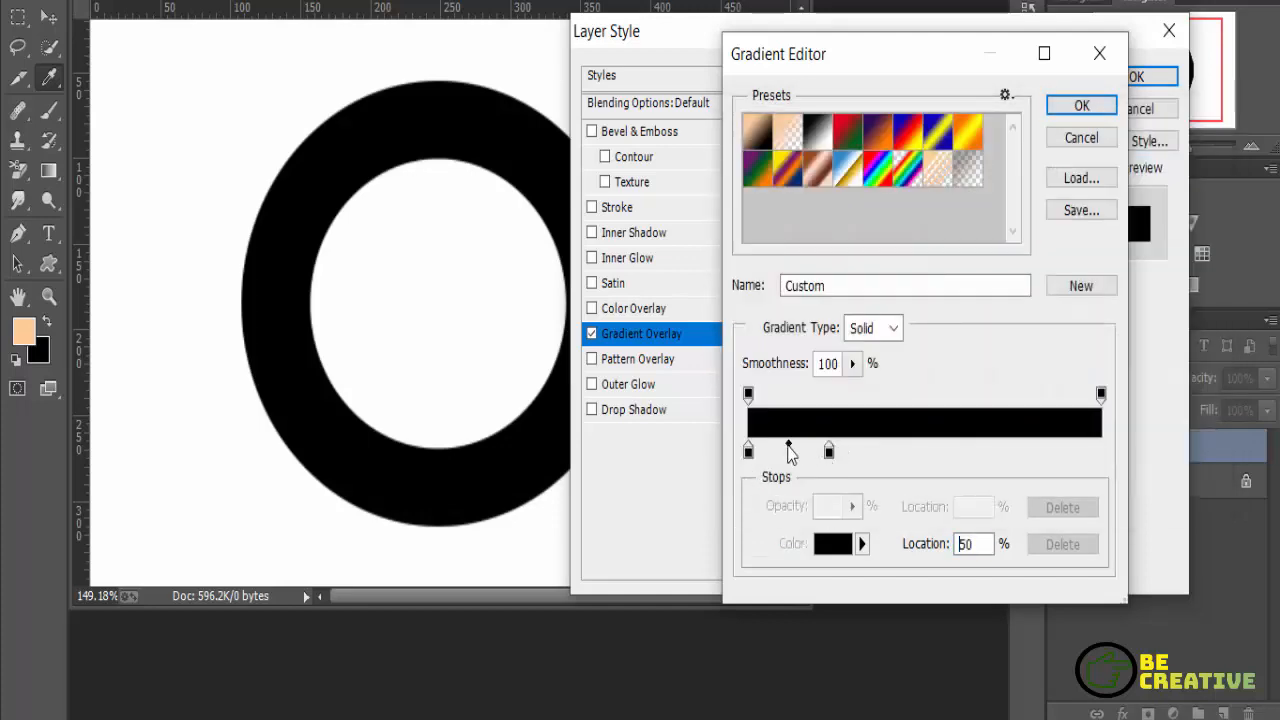
{"action": "left_click_drag", "start_coordinate": [789, 447], "coordinate": [916, 446]}
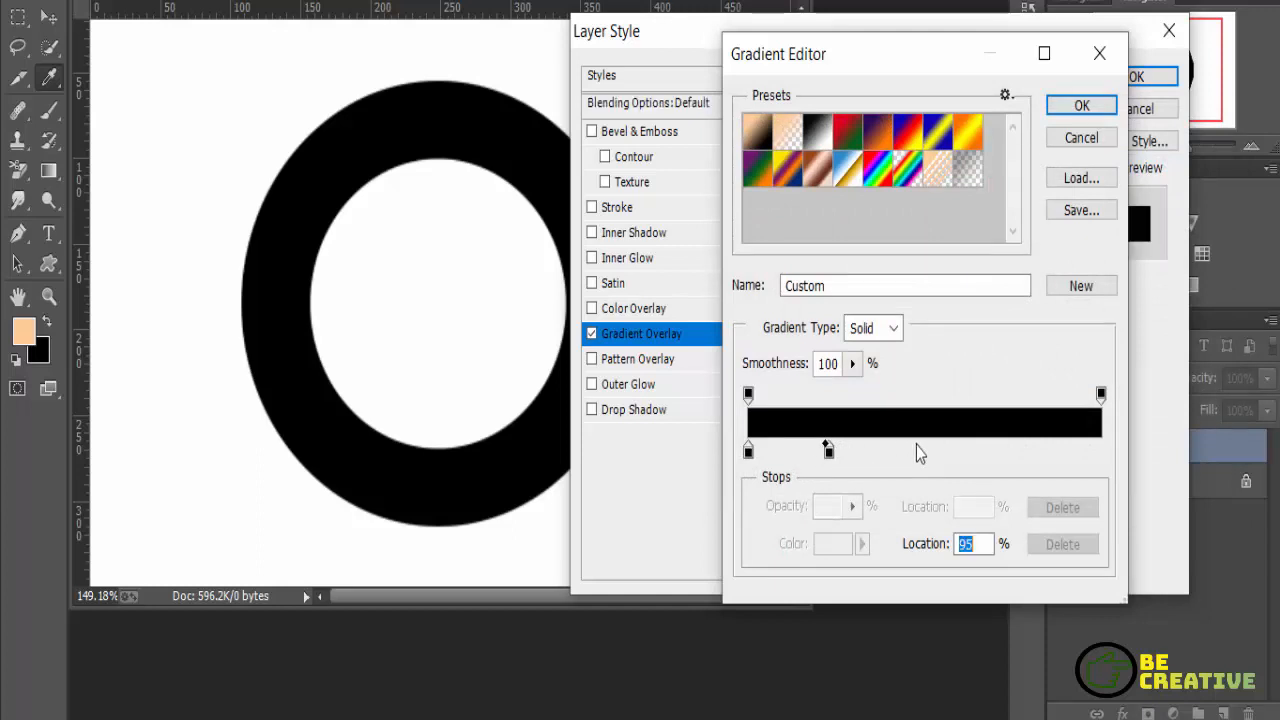
{"action": "left_click_drag", "start_coordinate": [828, 452], "coordinate": [1143, 451]}
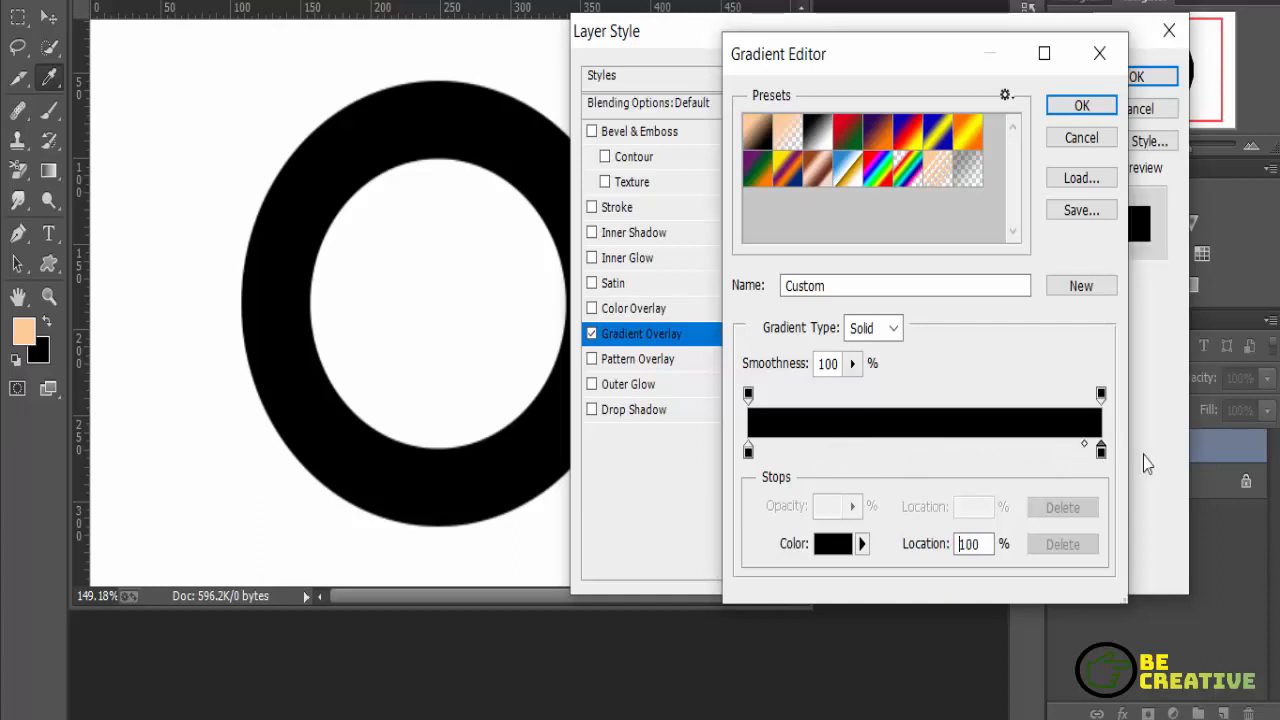
Add a color stop at 20% on the gradient and set its color to 0033cc
{"action": "left_click", "coordinate": [754, 454]}
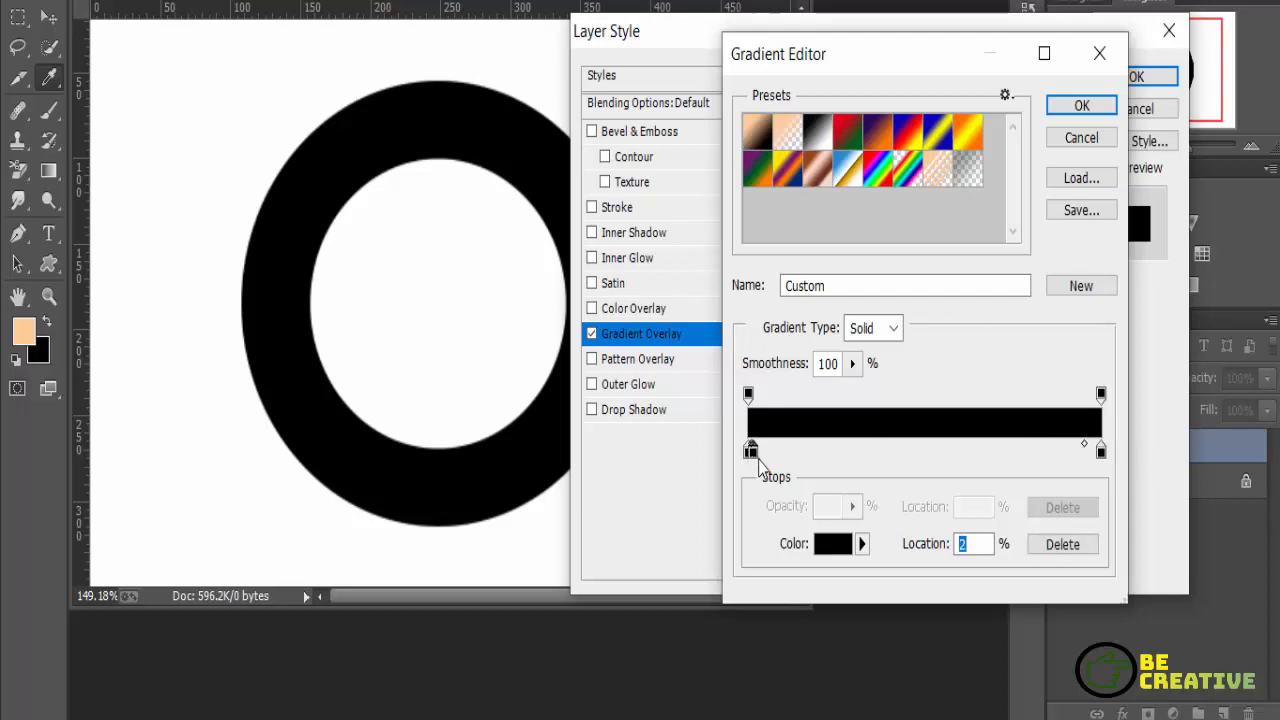
{"action": "left_click_drag", "start_coordinate": [757, 458], "coordinate": [821, 457]}
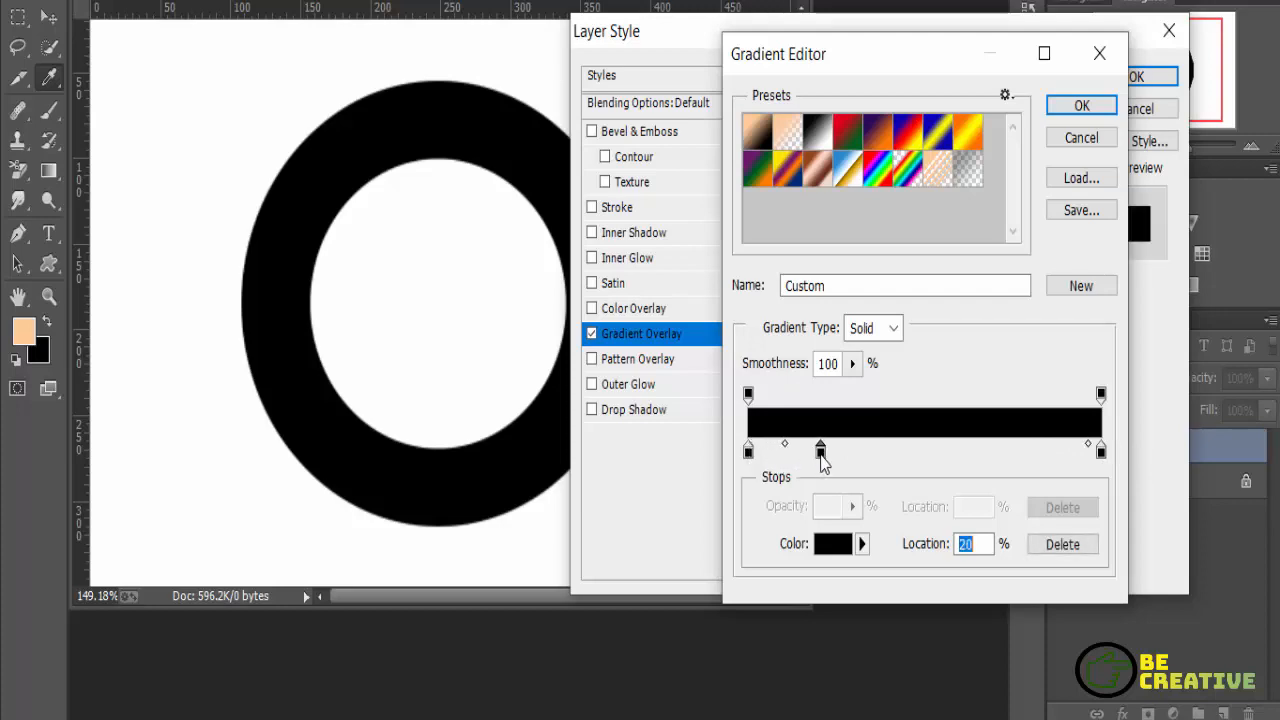
{"action": "left_click", "coordinate": [828, 550]}
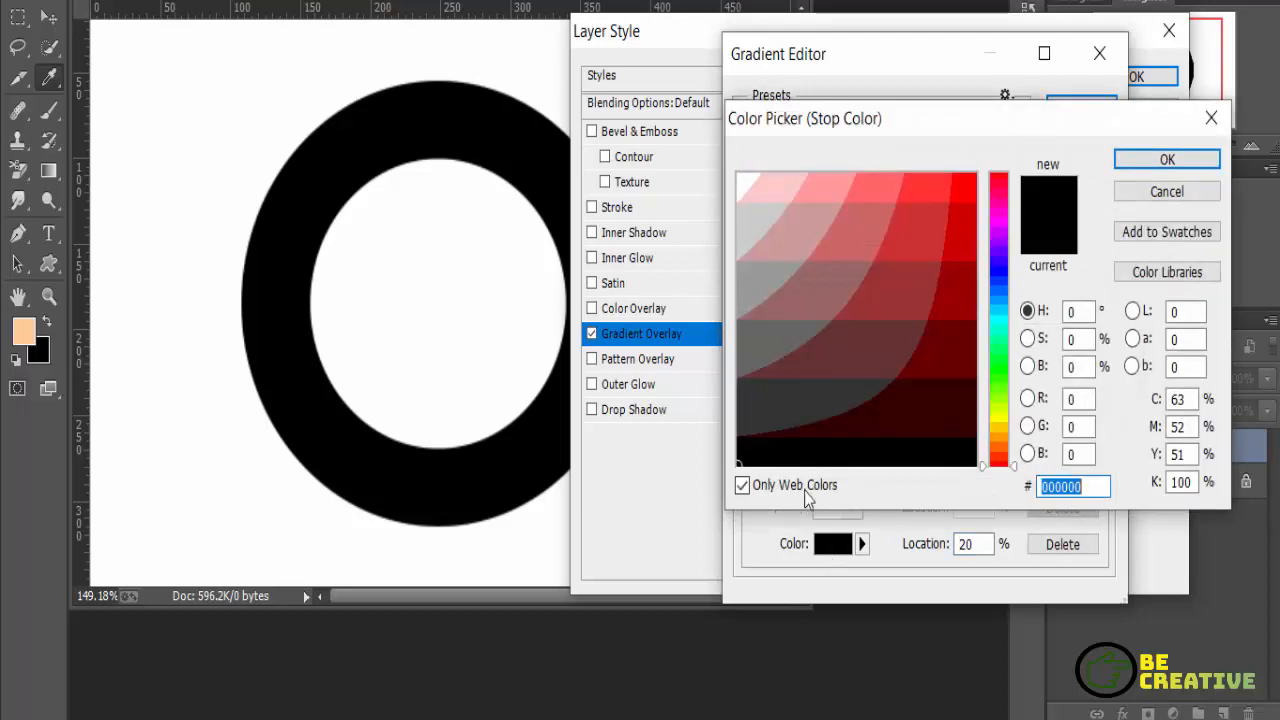
{"action": "left_click", "coordinate": [991, 273]}
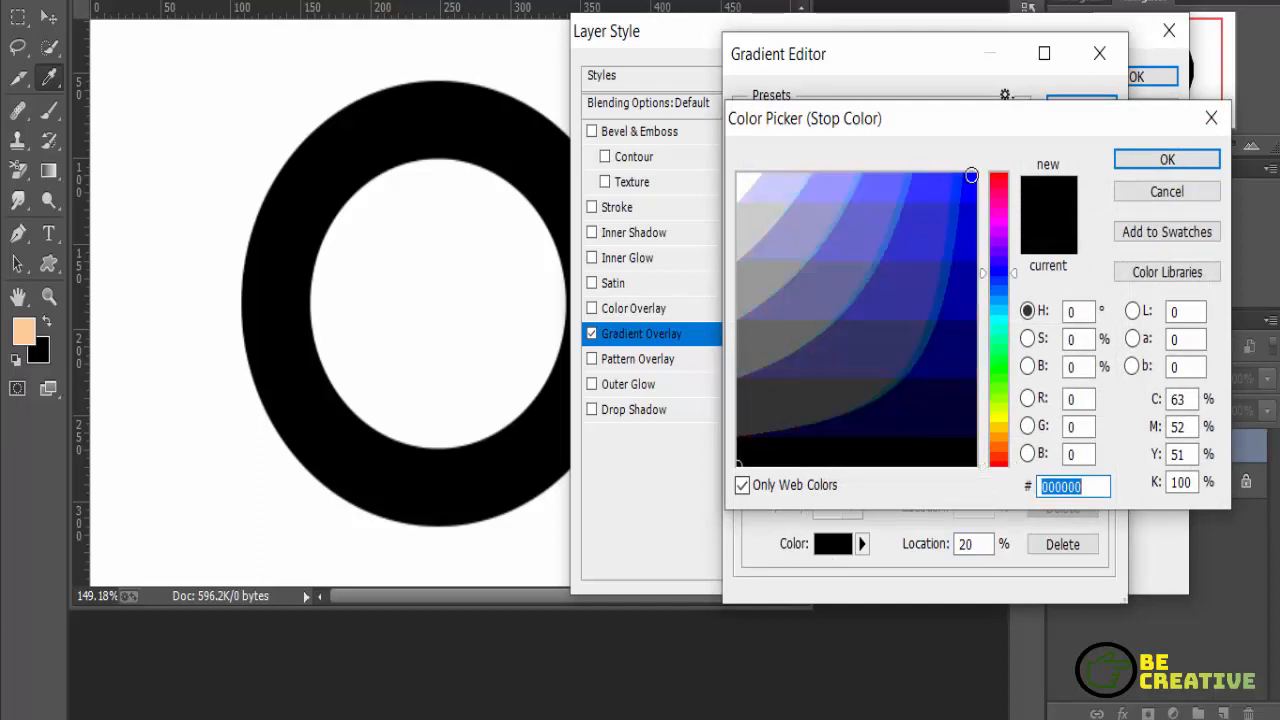
{"action": "left_click", "coordinate": [971, 176]}
{"action": "left_click", "coordinate": [1014, 268]}
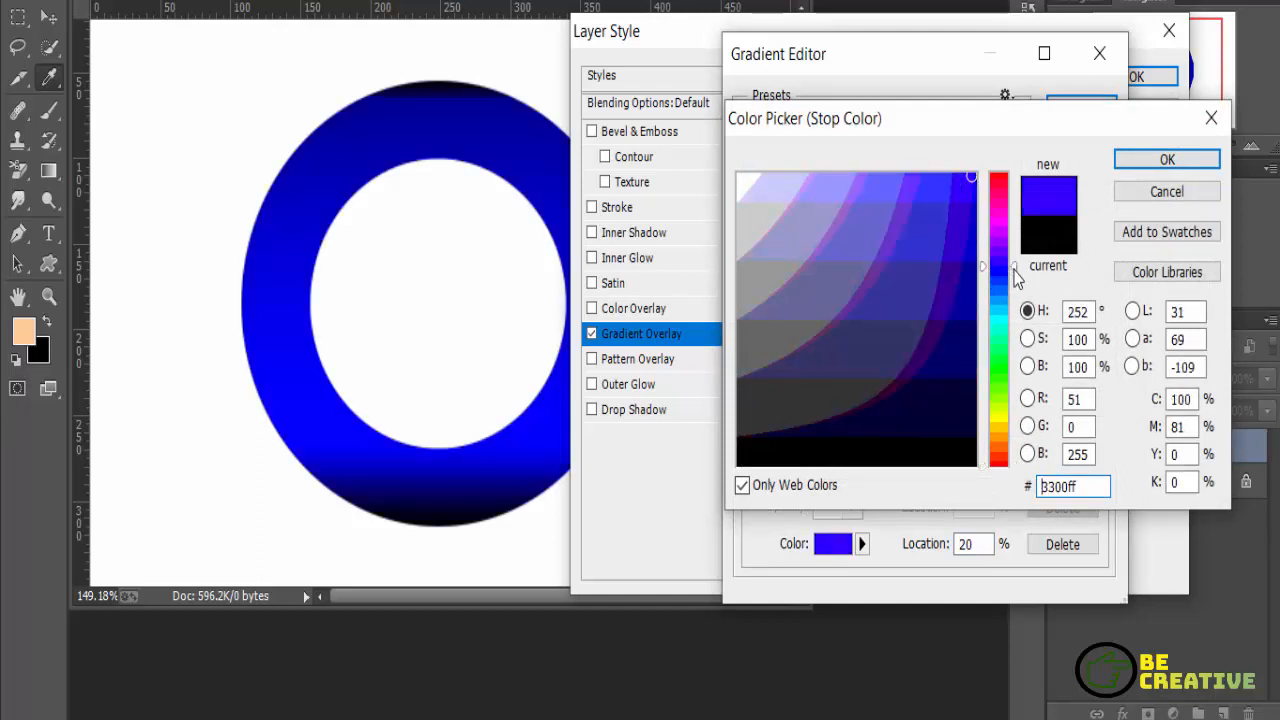
{"action": "left_click_drag", "start_coordinate": [1014, 268], "coordinate": [1015, 283]}
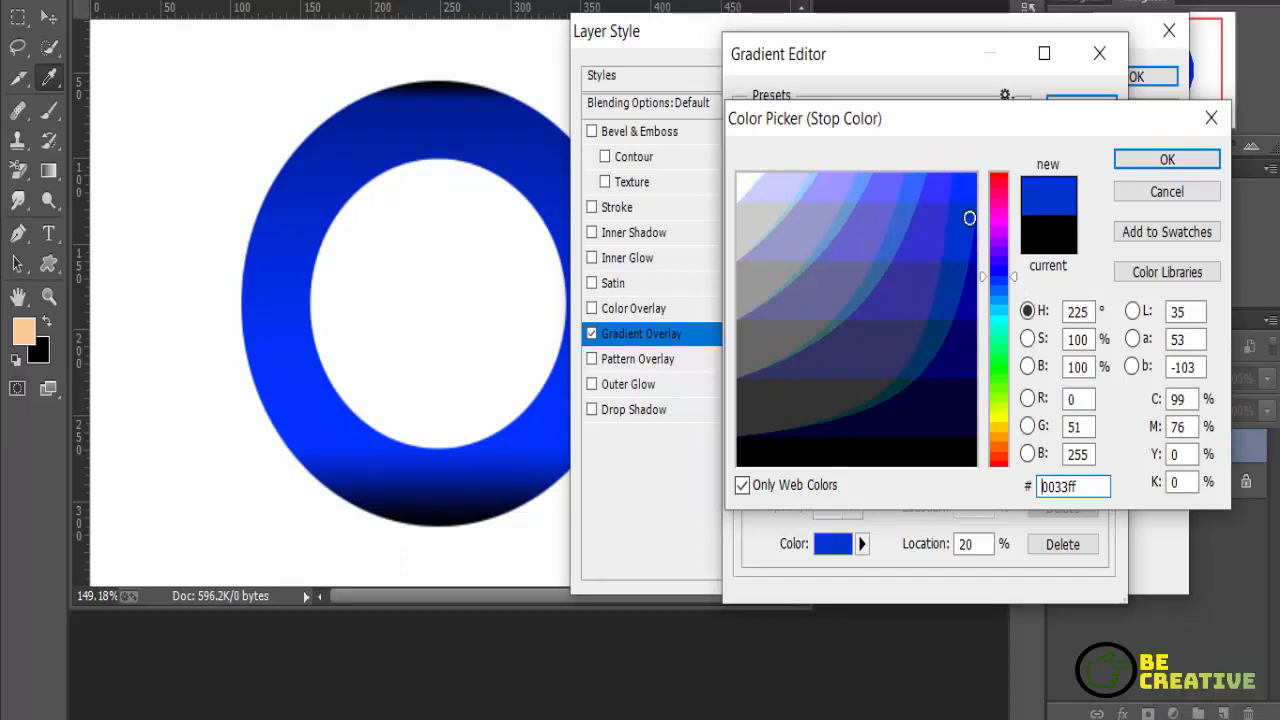
{"action": "left_click", "coordinate": [970, 222]}
{"action": "left_click", "coordinate": [1125, 165]}
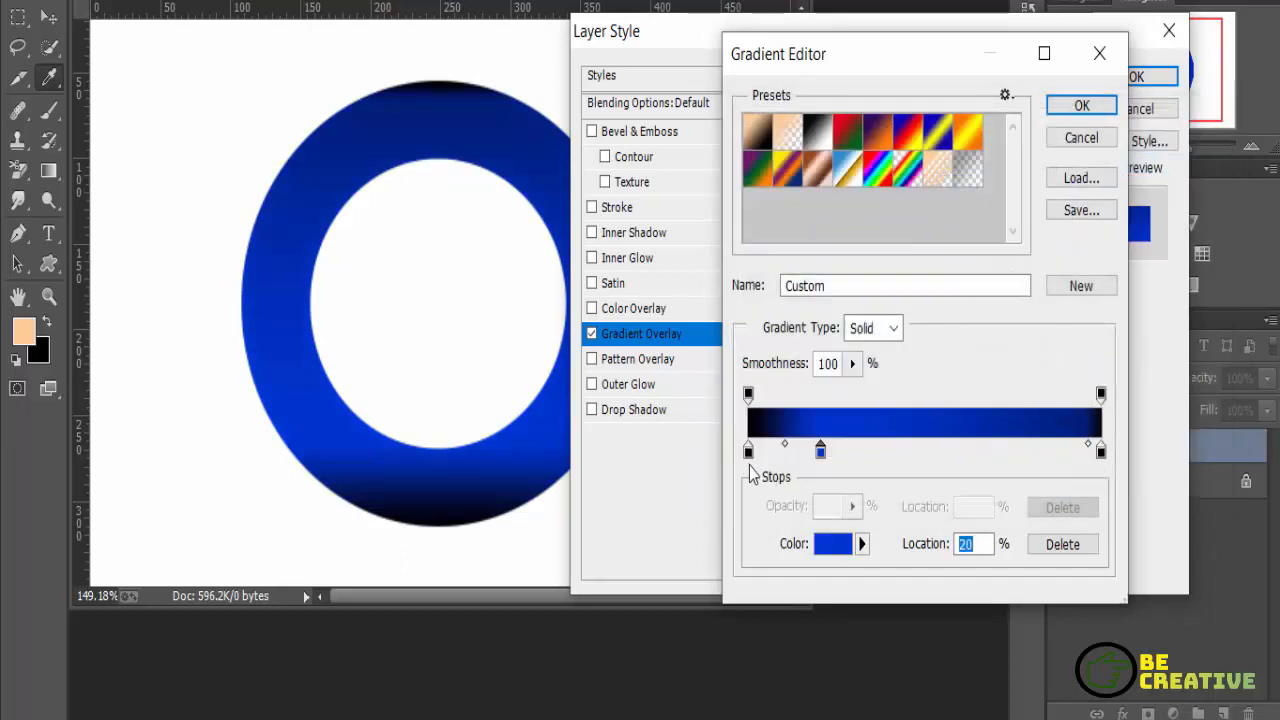
Keep the gradient's first black stop at 000000 and move it past the blue stop to 26%
{"action": "left_click_drag", "start_coordinate": [748, 451], "coordinate": [752, 453]}
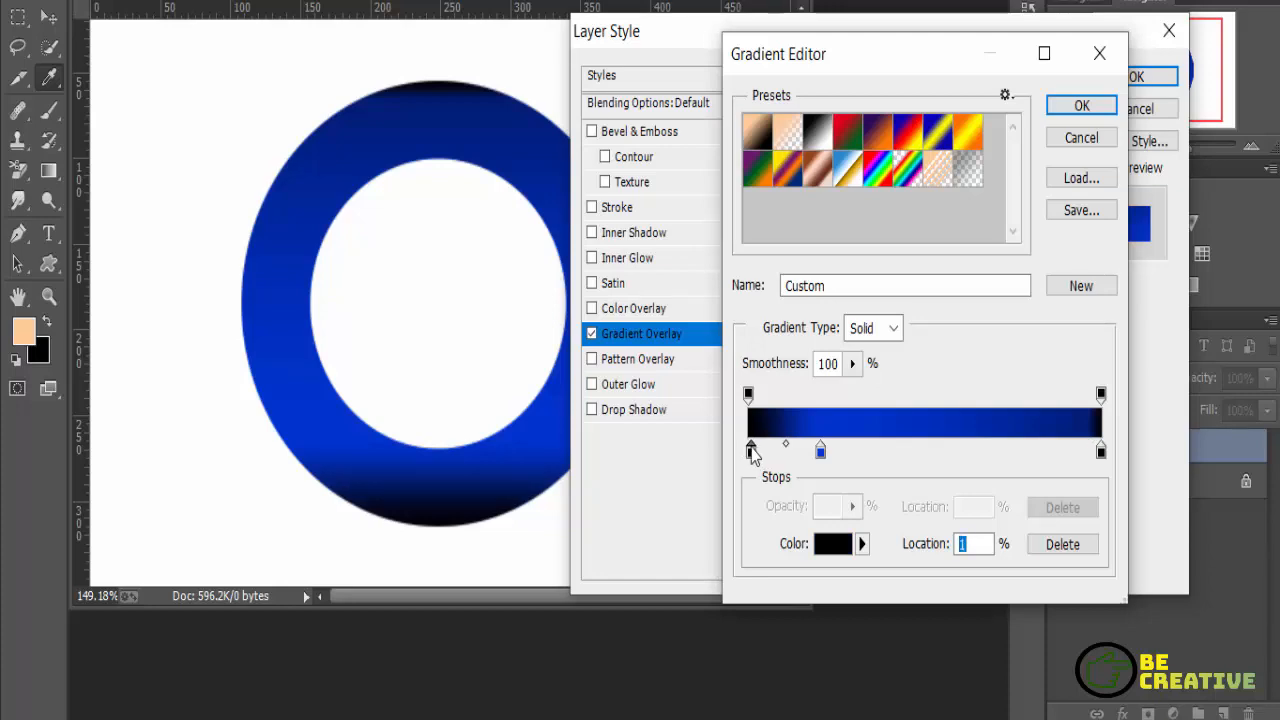
{"action": "double_click", "coordinate": [751, 451]}
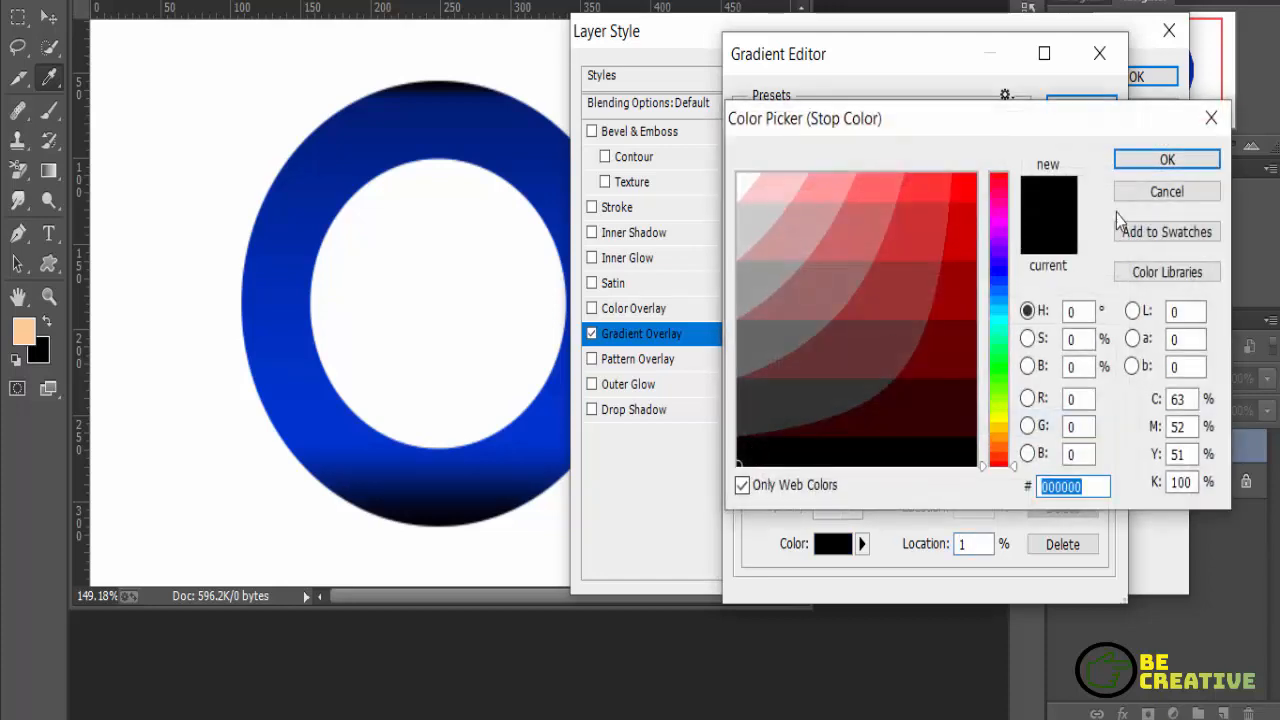
{"action": "left_click", "coordinate": [1166, 160]}
{"action": "left_click", "coordinate": [786, 447]}
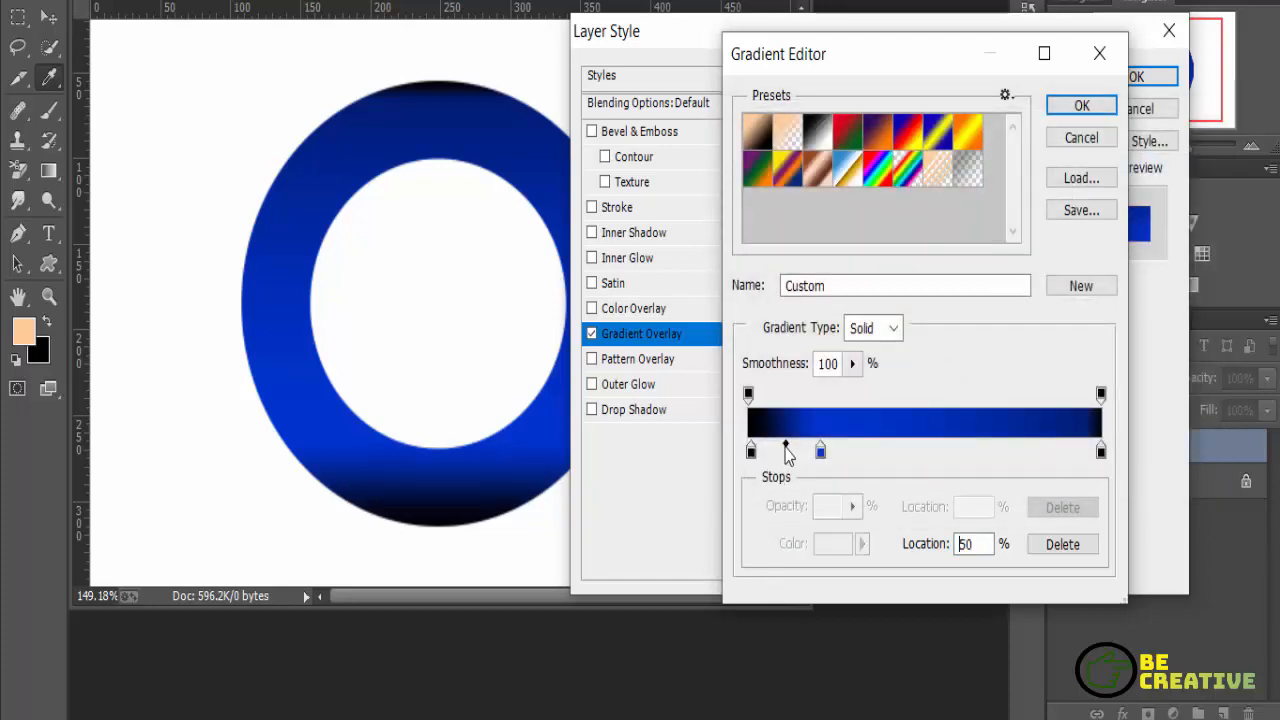
{"action": "left_click", "coordinate": [751, 452]}
{"action": "double_click", "coordinate": [751, 451]}
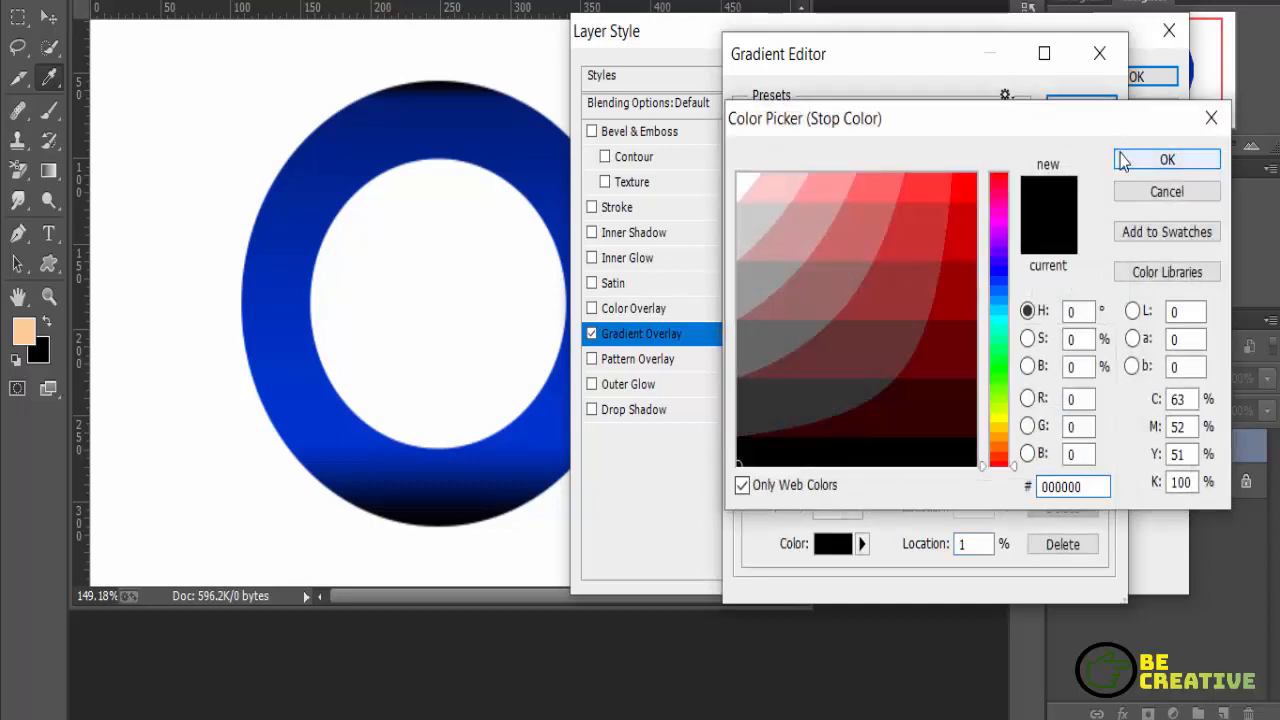
{"action": "left_click", "coordinate": [1166, 159]}
{"action": "left_click_drag", "start_coordinate": [751, 452], "coordinate": [841, 449]}
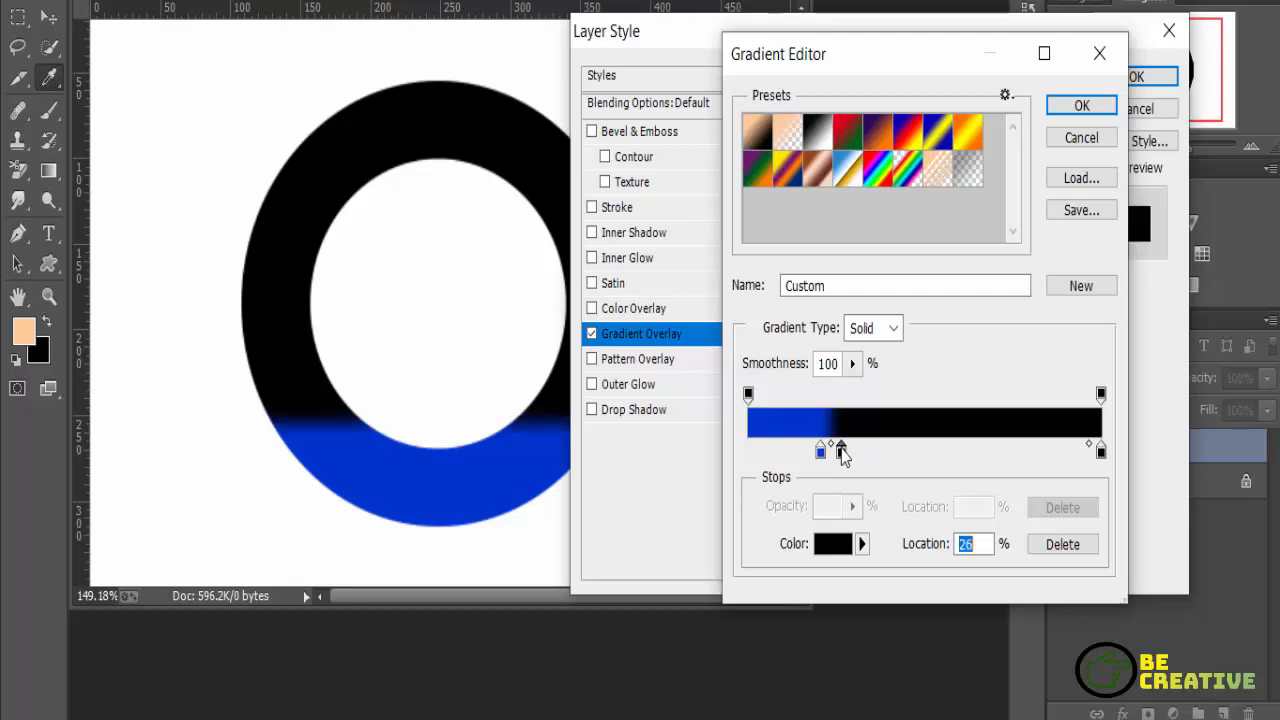
Set the gradient's blue stop at 20% to color 0000cc and accept the edited gradient
{"action": "left_click", "coordinate": [820, 455]}
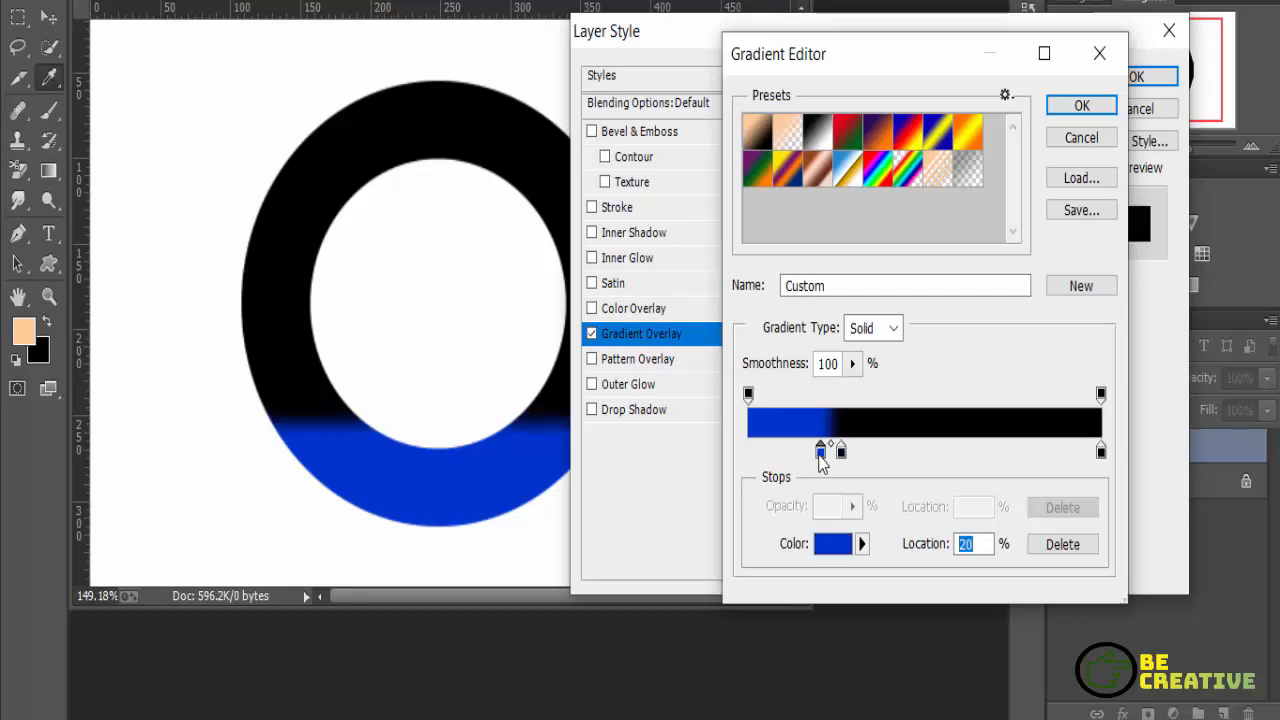
{"action": "left_click", "coordinate": [833, 544]}
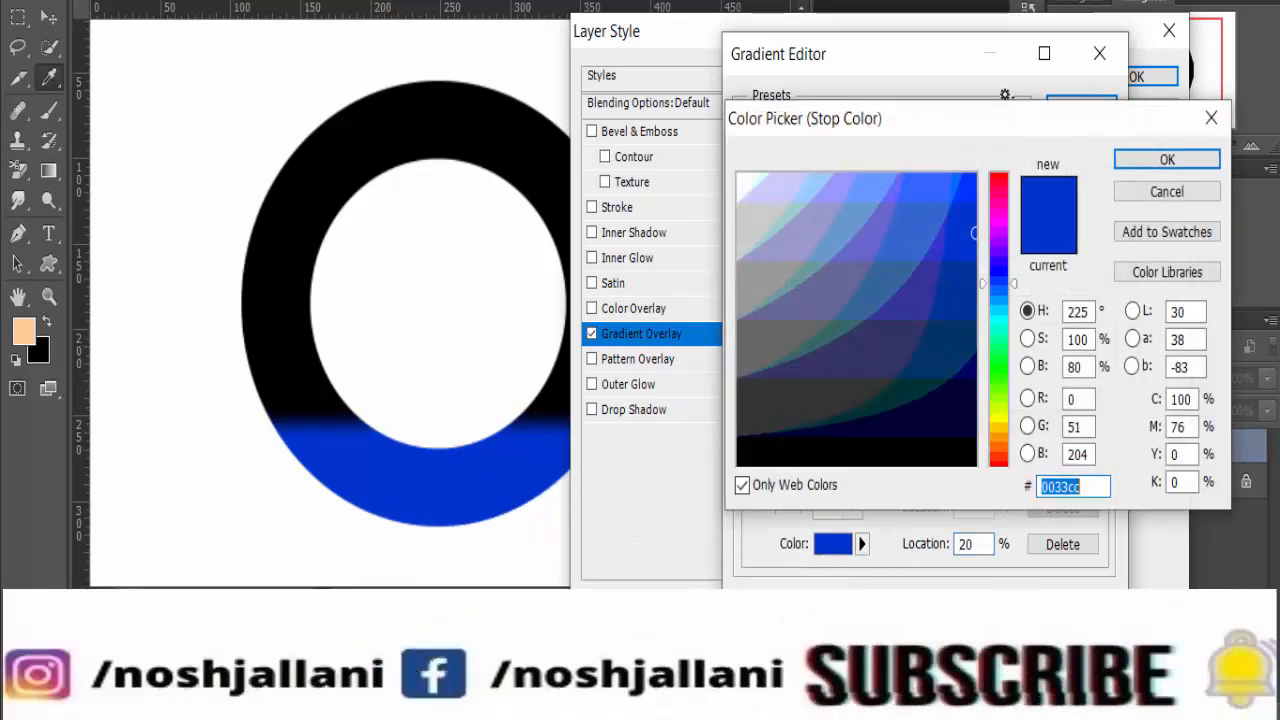
{"action": "mouse_move", "coordinate": [1020, 285]}
{"action": "left_mouse_down"}
{"action": "mouse_move", "coordinate": [1016, 268]}
{"action": "mouse_move", "coordinate": [1021, 288]}
{"action": "mouse_move", "coordinate": [1022, 277]}
{"action": "left_mouse_up"}
{"action": "left_click", "coordinate": [956, 397]}
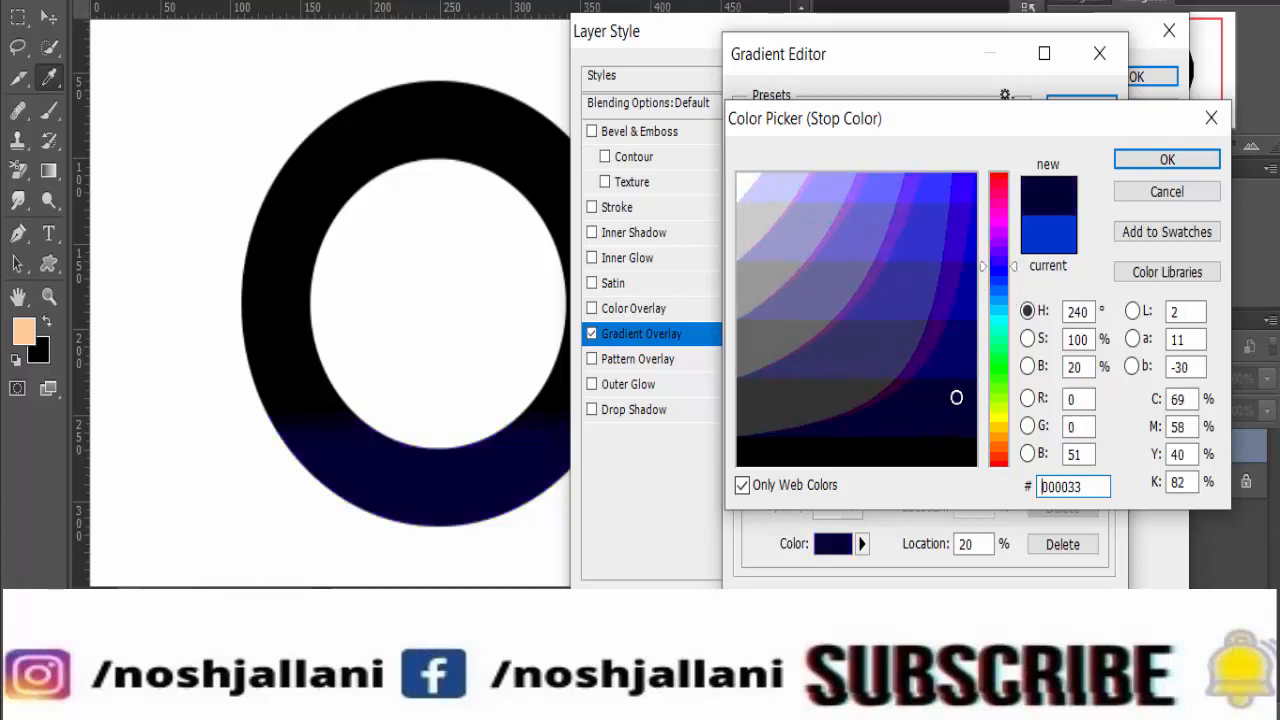
{"action": "left_click", "coordinate": [956, 366]}
{"action": "left_click", "coordinate": [963, 305]}
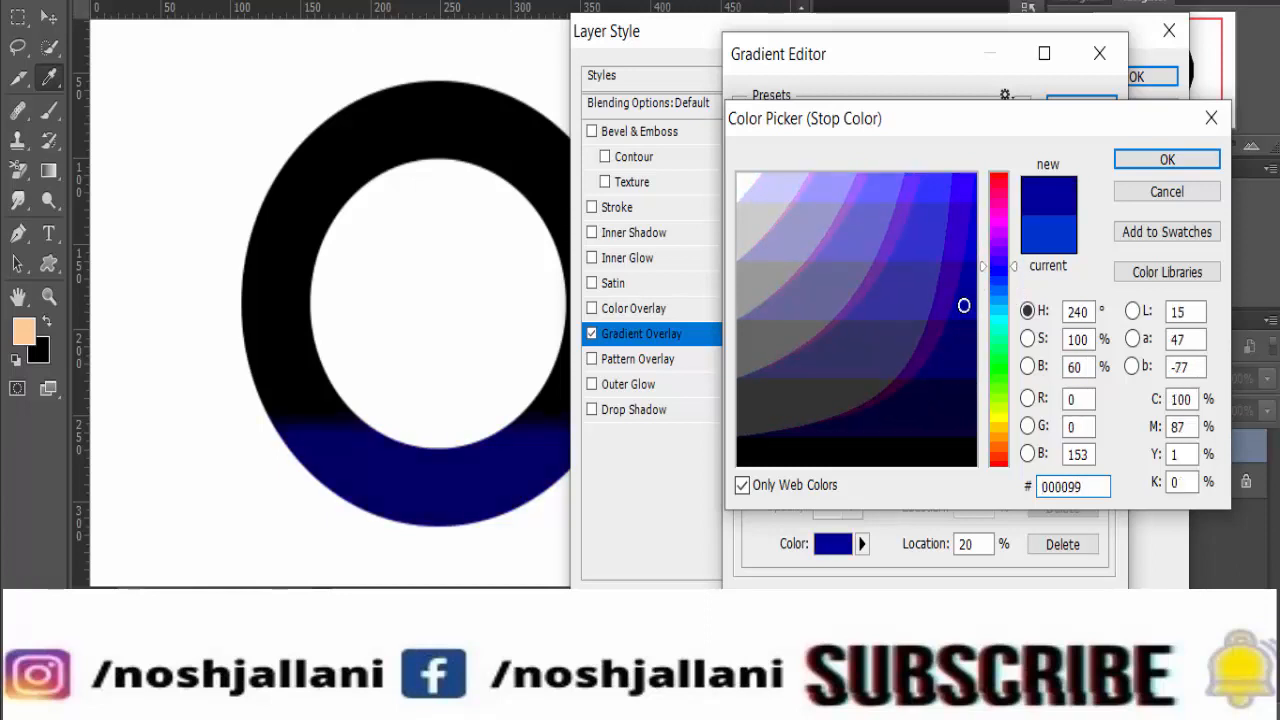
{"action": "left_click", "coordinate": [962, 284]}
{"action": "left_click", "coordinate": [971, 230]}
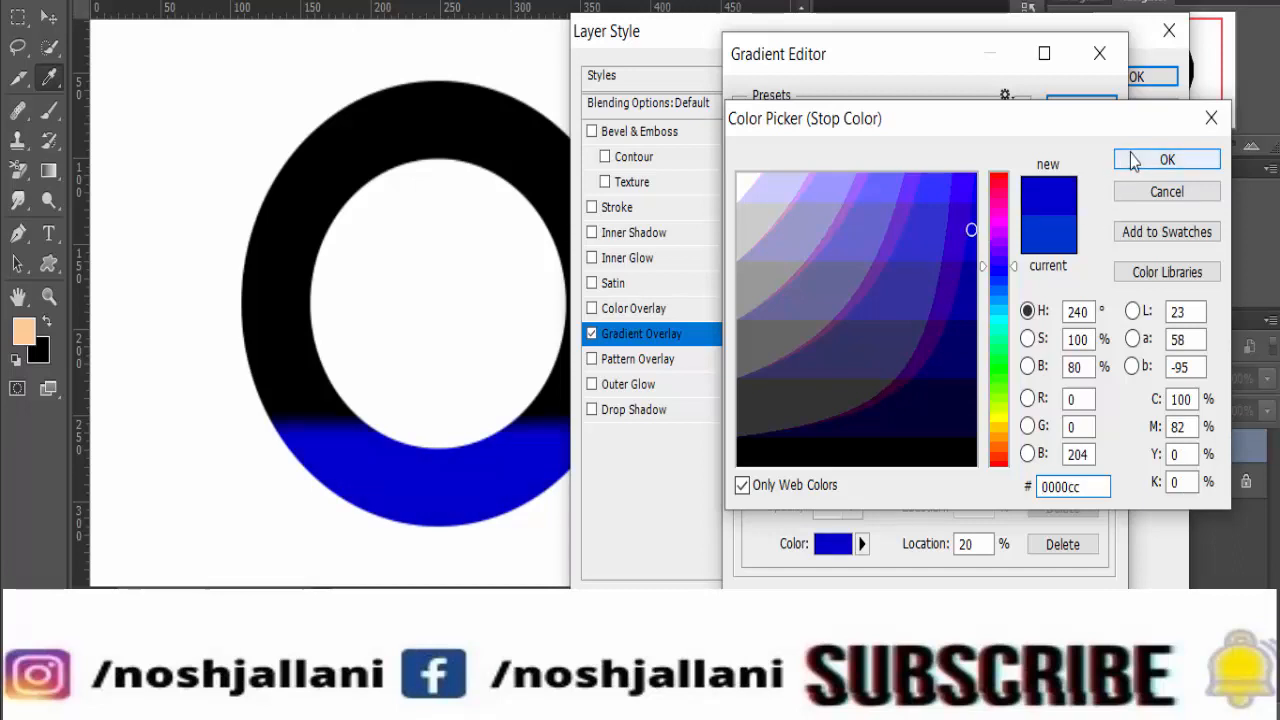
{"action": "left_click", "coordinate": [1162, 160]}
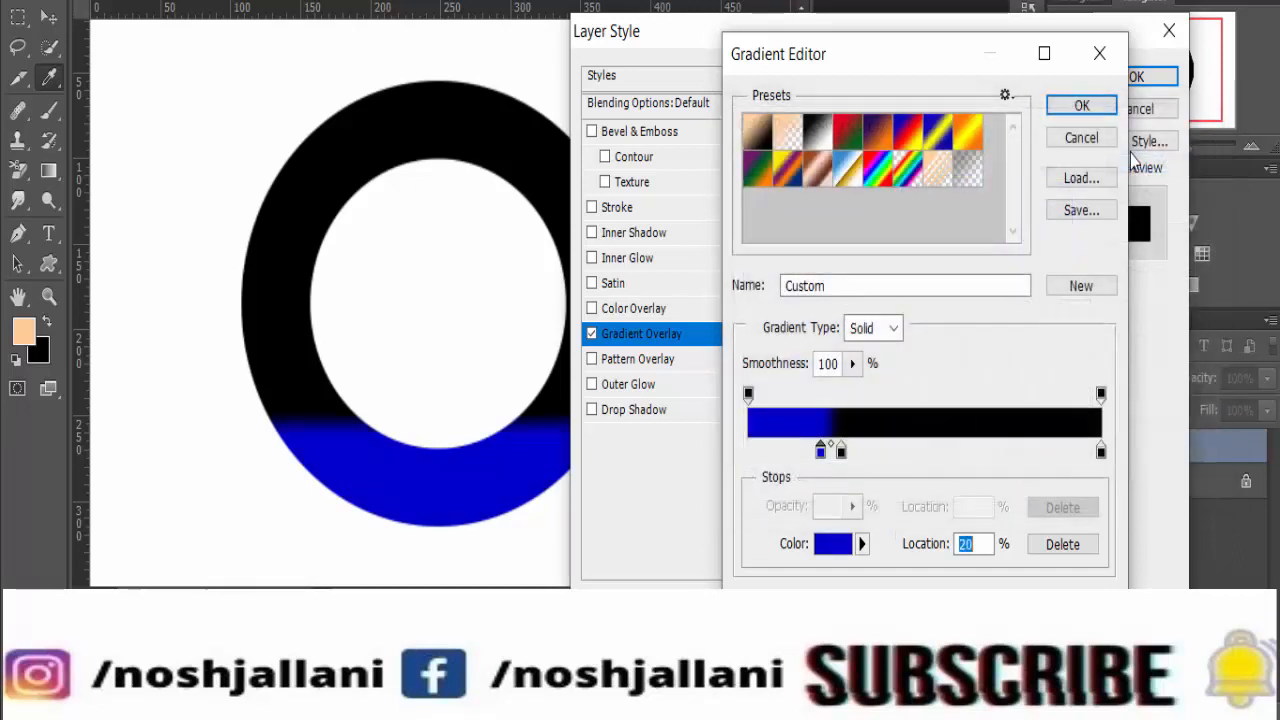
{"action": "left_click", "coordinate": [1080, 106]}
Set the Gradient Overlay style to Angle and apply the layer style
{"action": "left_click", "coordinate": [928, 204]}
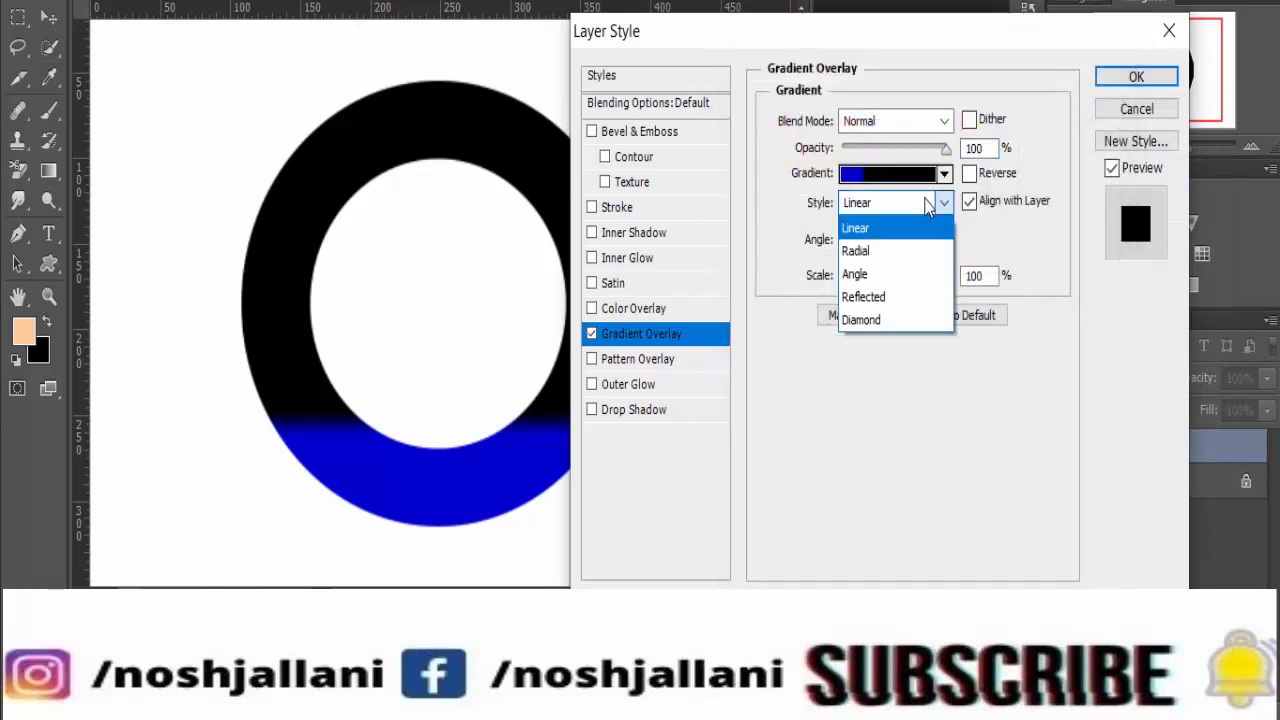
{"action": "left_click", "coordinate": [908, 274]}
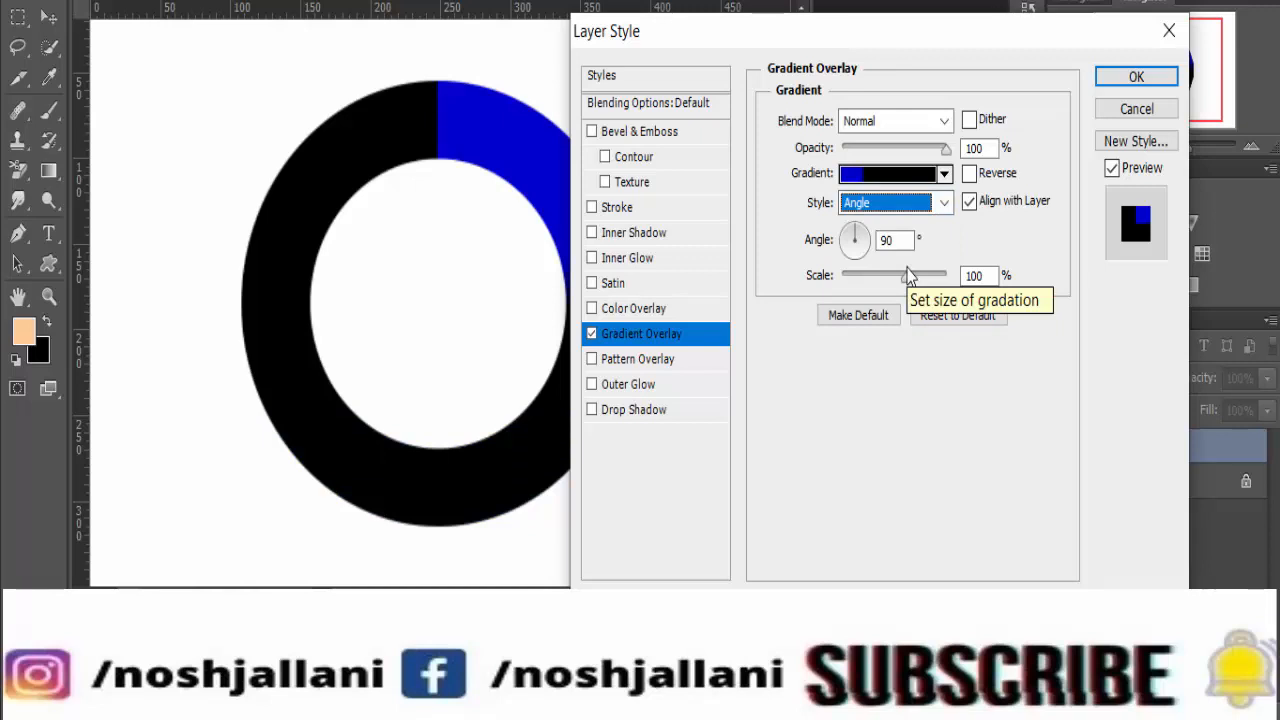
{"action": "left_click", "coordinate": [944, 203]}
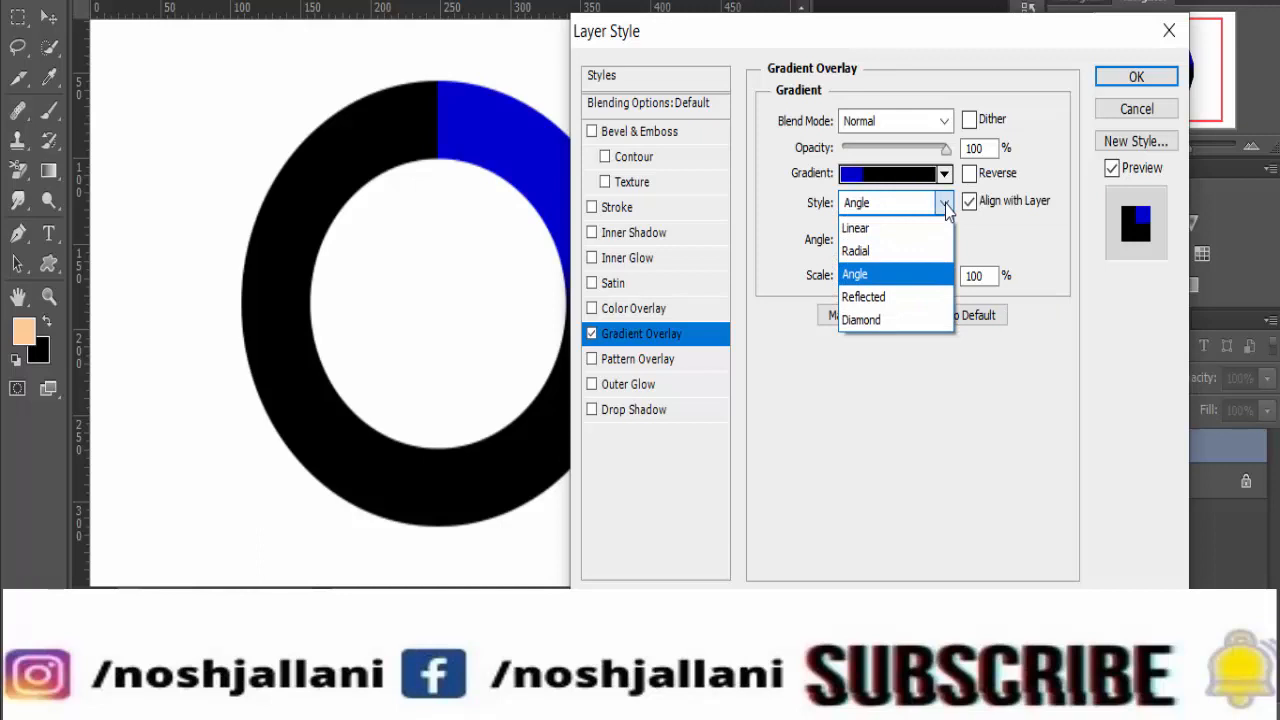
{"action": "left_click", "coordinate": [944, 204]}
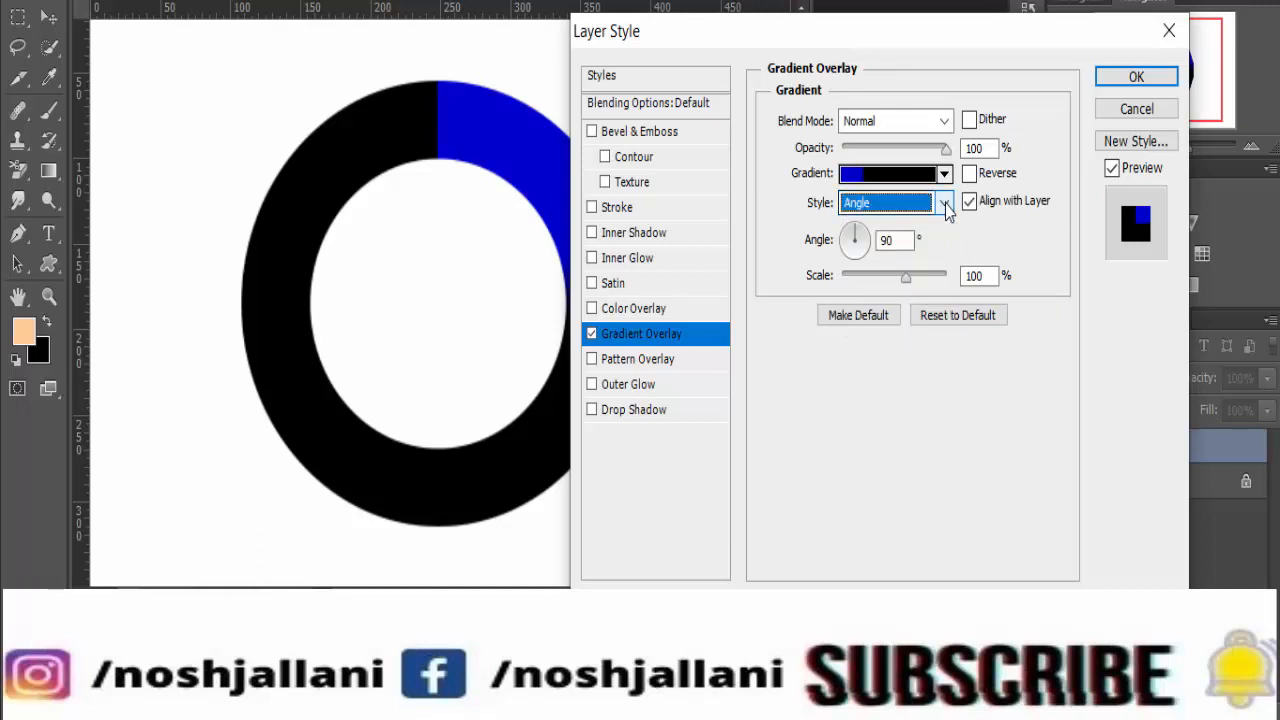
{"action": "left_click", "coordinate": [1138, 77]}
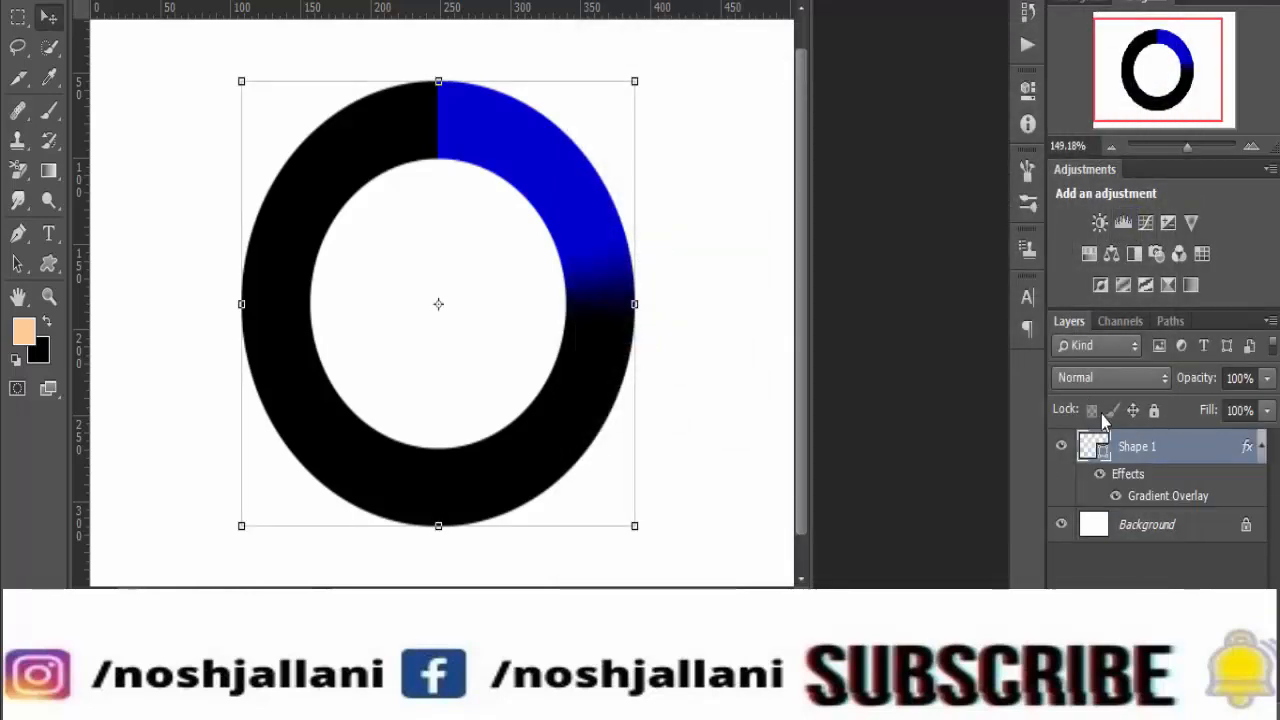
Add a Drop Shadow effect to the Shape 1 layer with Normal blend mode and 100% opacity
{"action": "right_click", "coordinate": [1100, 443]}
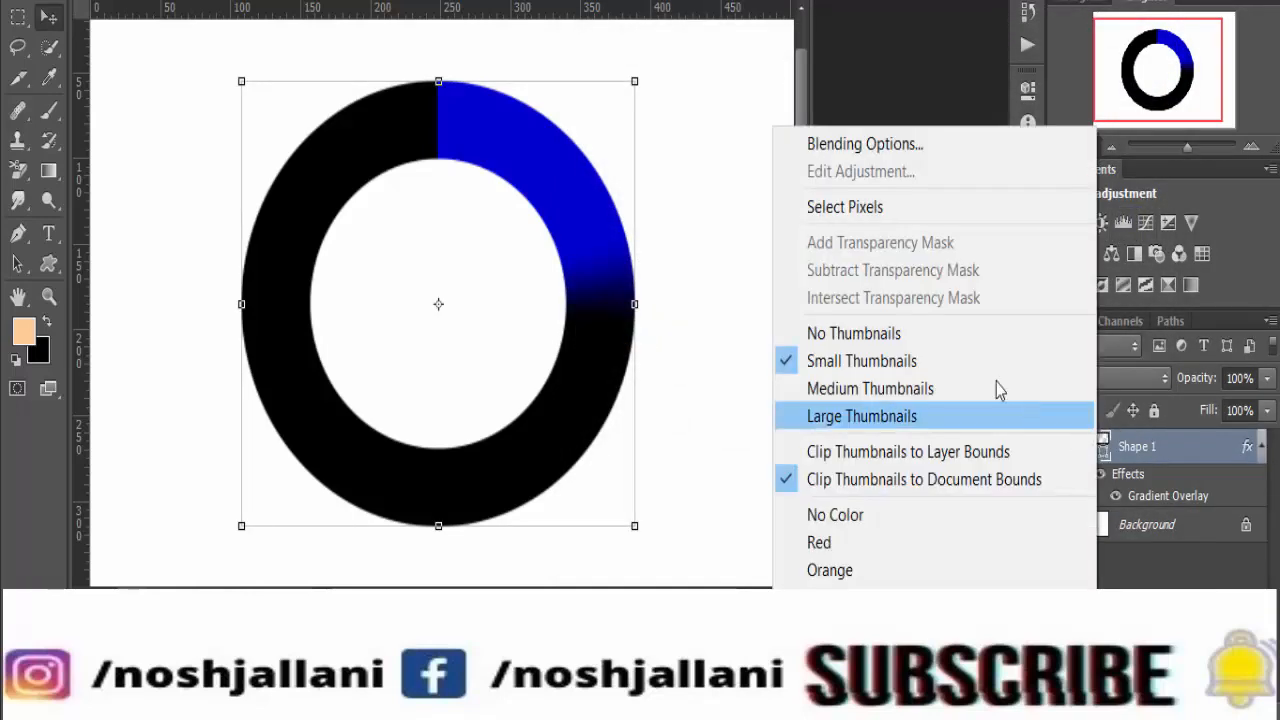
{"action": "left_click", "coordinate": [917, 146]}
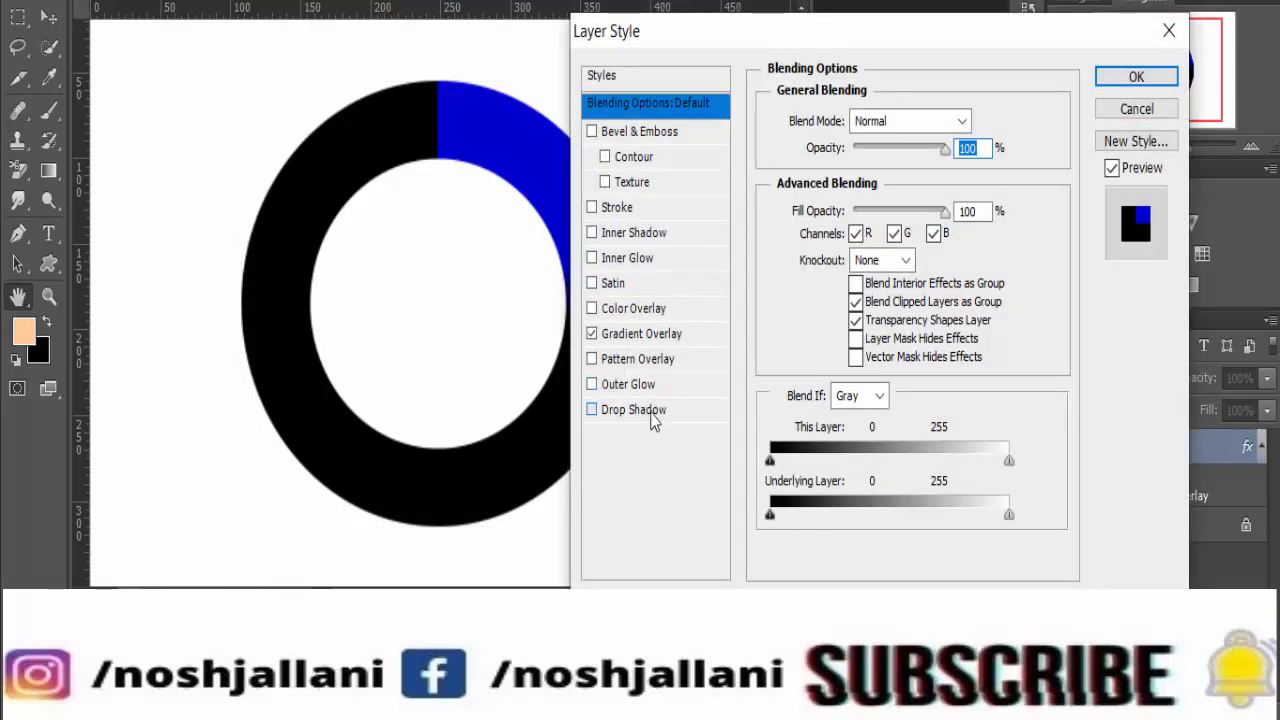
{"action": "left_click", "coordinate": [650, 413]}
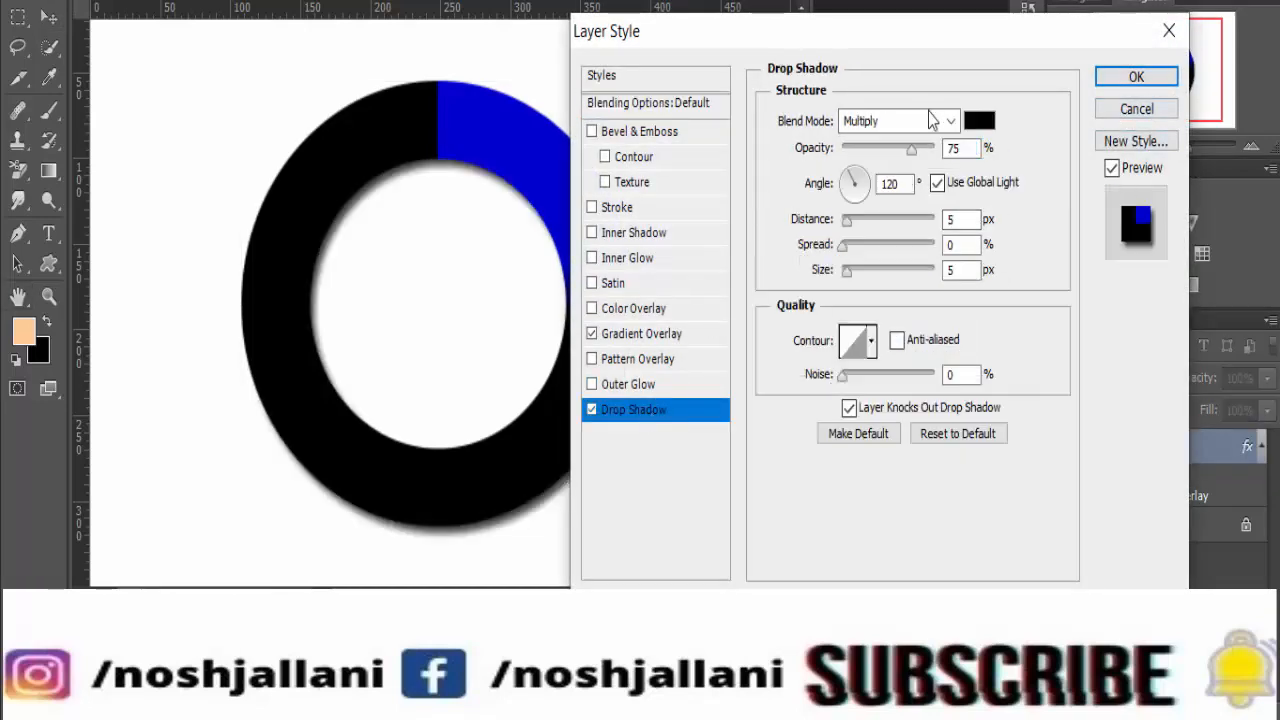
{"action": "left_click_drag", "start_coordinate": [913, 150], "coordinate": [957, 150]}
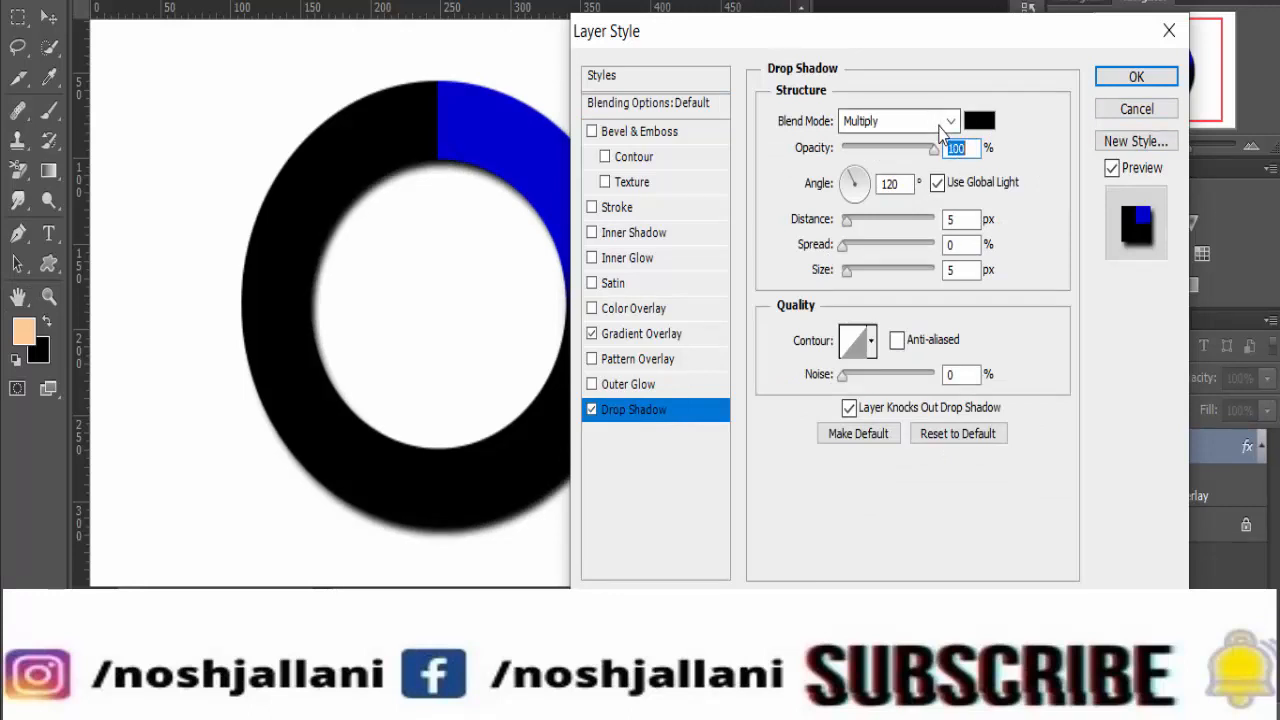
{"action": "left_click", "coordinate": [943, 128]}
{"action": "left_click", "coordinate": [900, 0]}
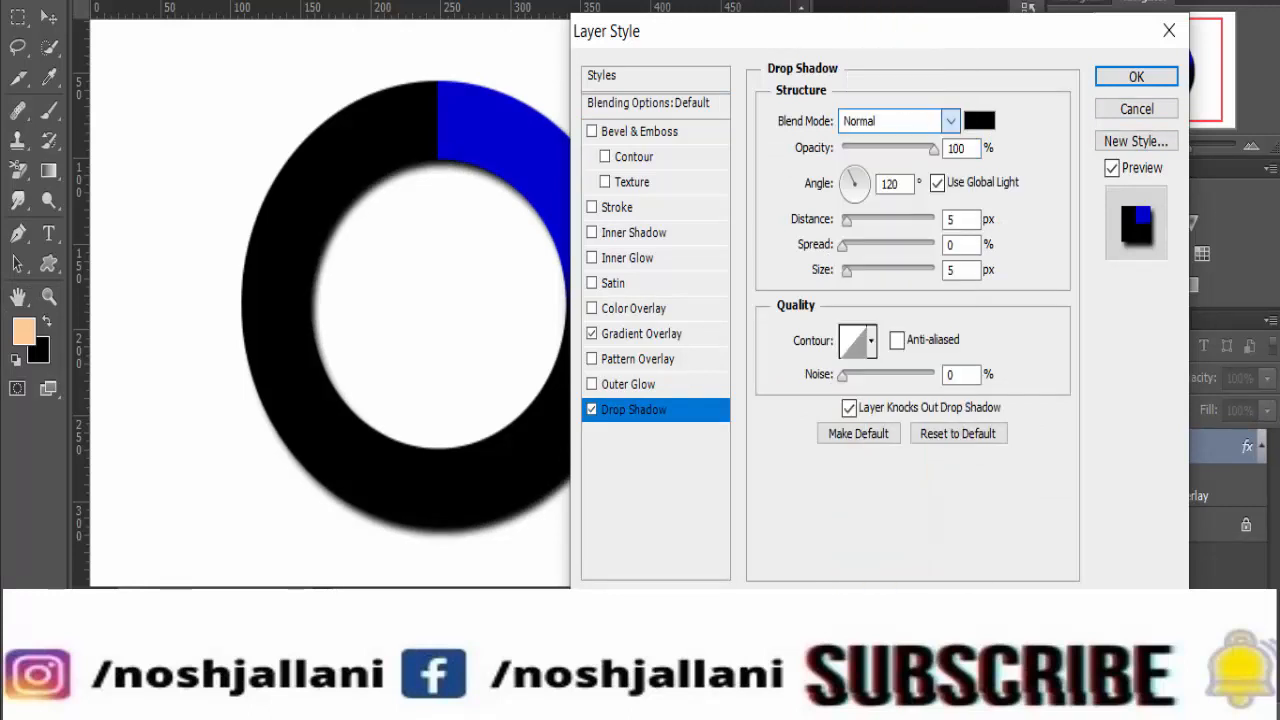
{"action": "left_click", "coordinate": [1112, 80]}
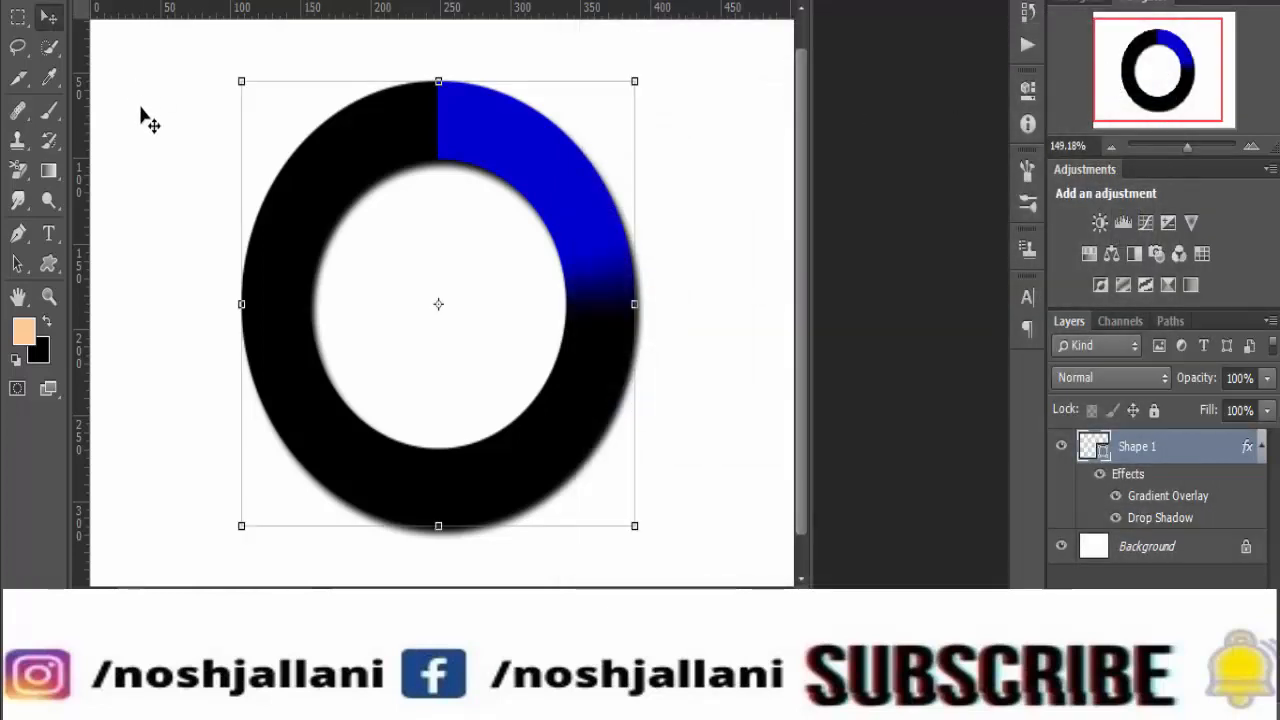
Activate the Custom Shape tool and set the ring shape's color to black and finally white
{"action": "left_click", "coordinate": [48, 265]}
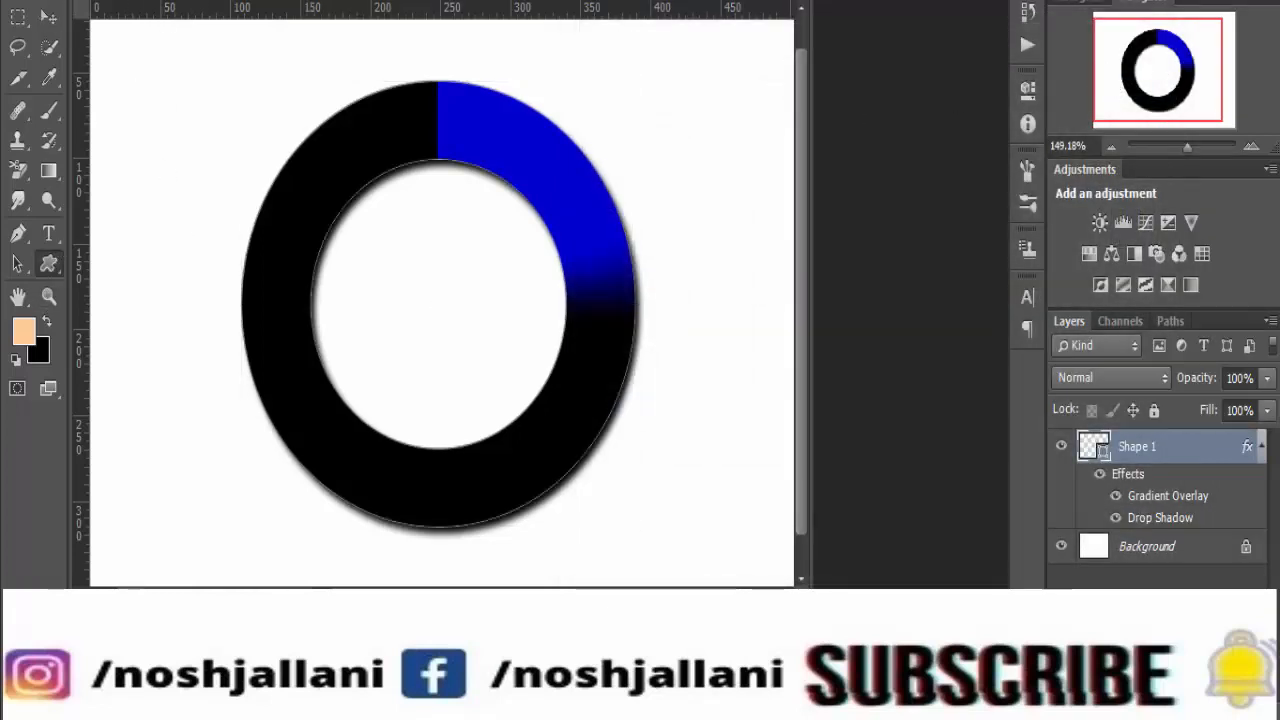
{"action": "left_click", "coordinate": [143, 1]}
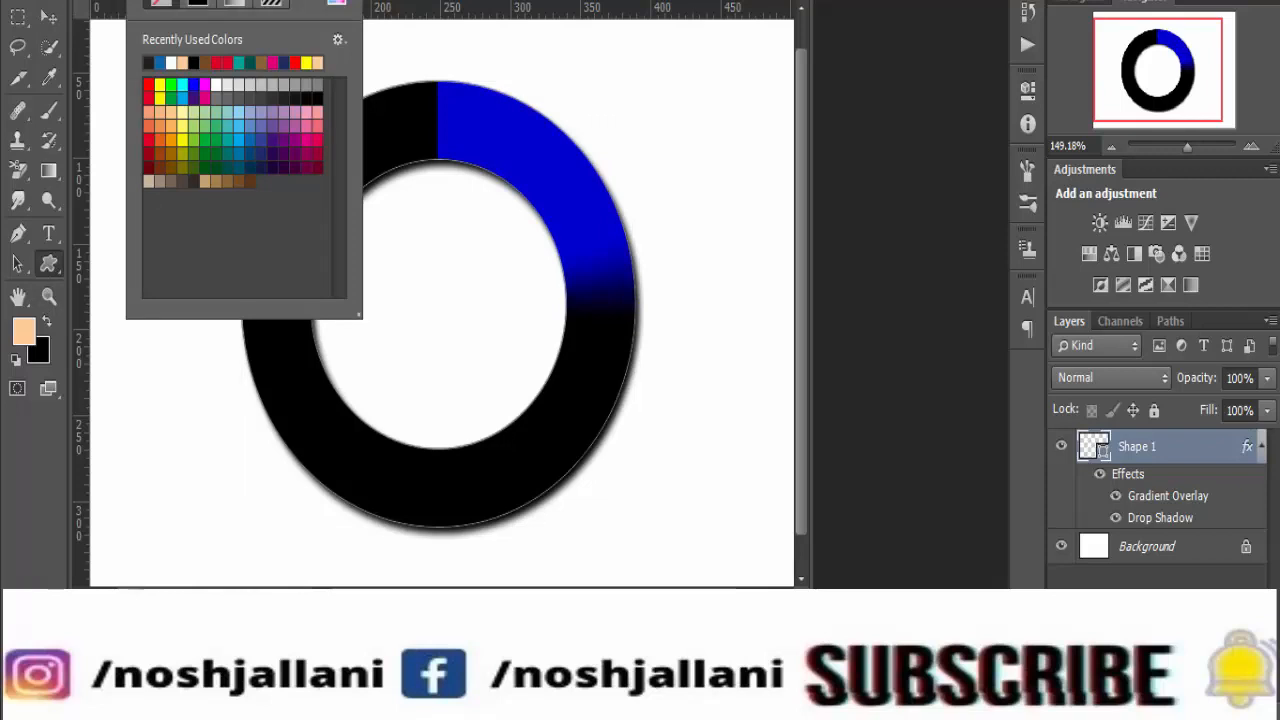
{"action": "left_click", "coordinate": [306, 98]}
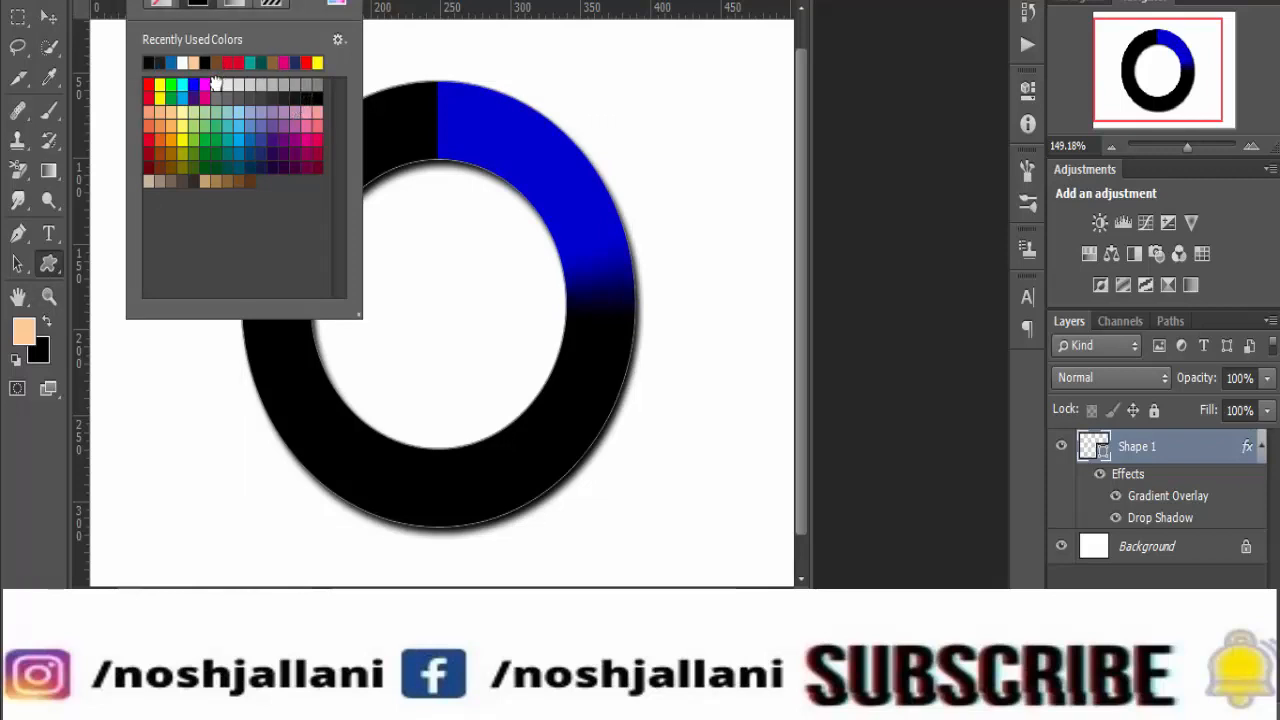
{"action": "left_click", "coordinate": [215, 84]}
{"action": "key", "text": "Escape"}
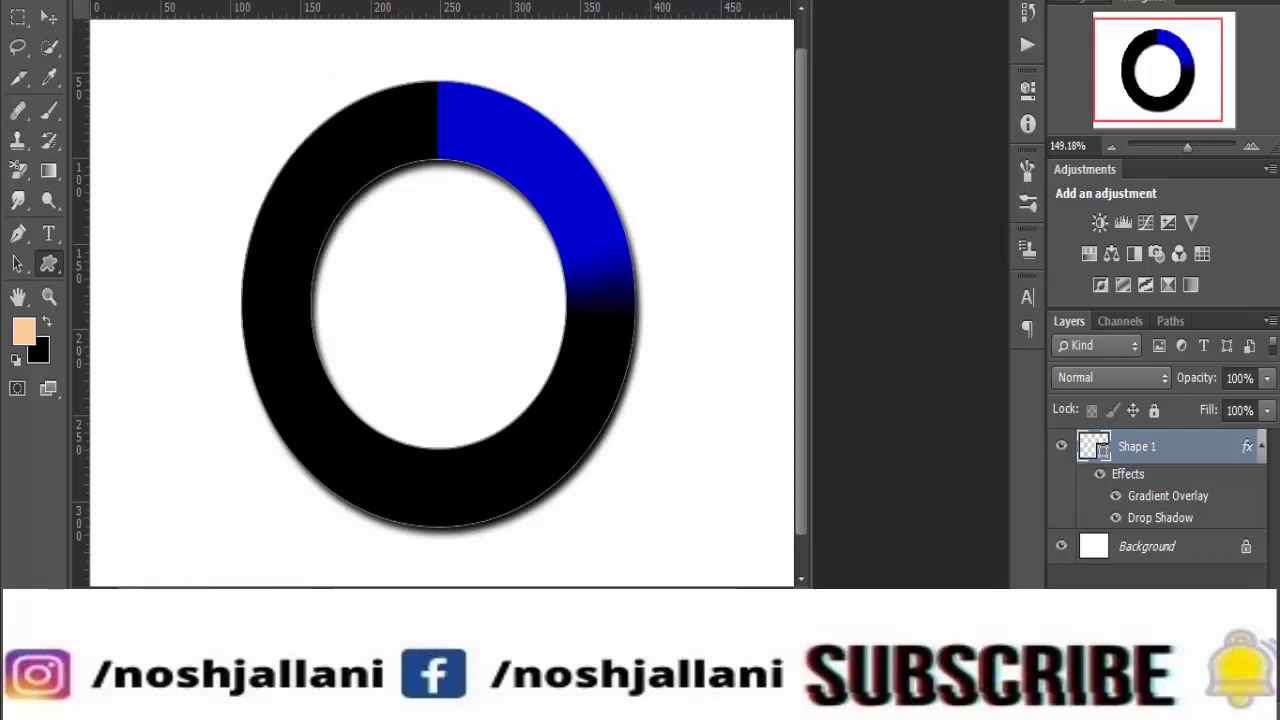
{"action": "left_click_drag", "start_coordinate": [372, 1], "coordinate": [336, 3]}
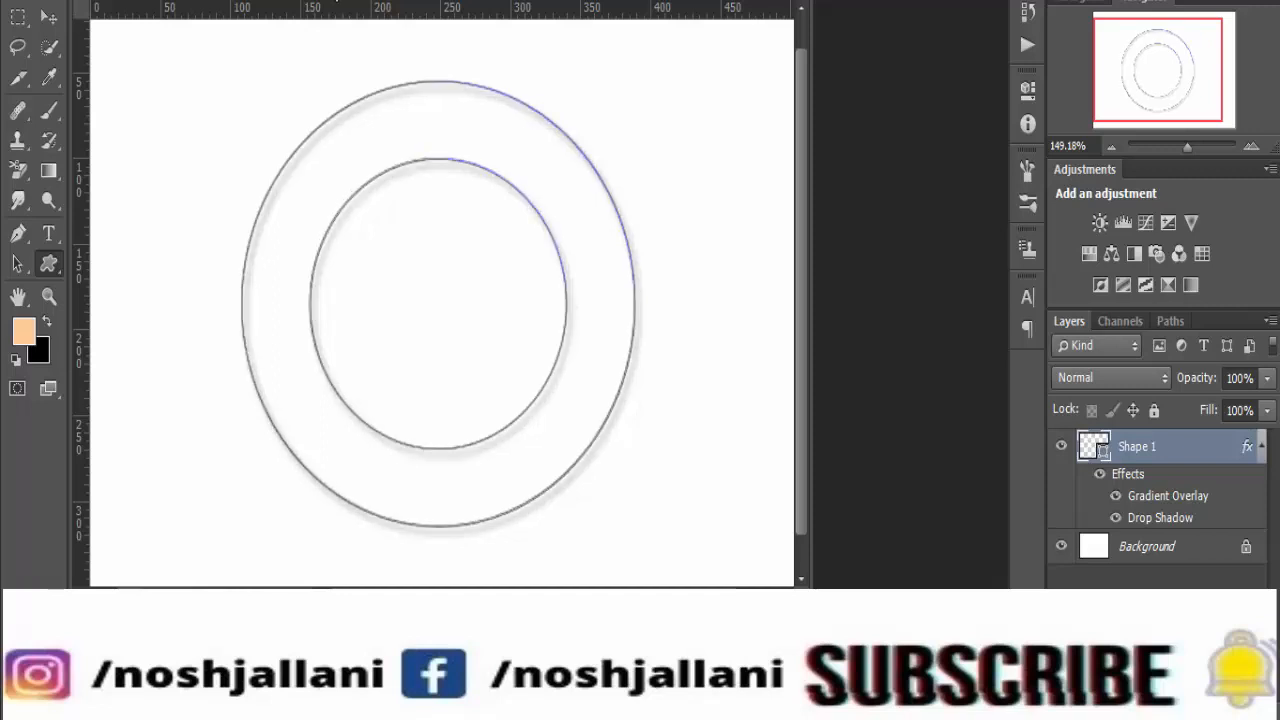
{"action": "left_click", "coordinate": [150, 1]}
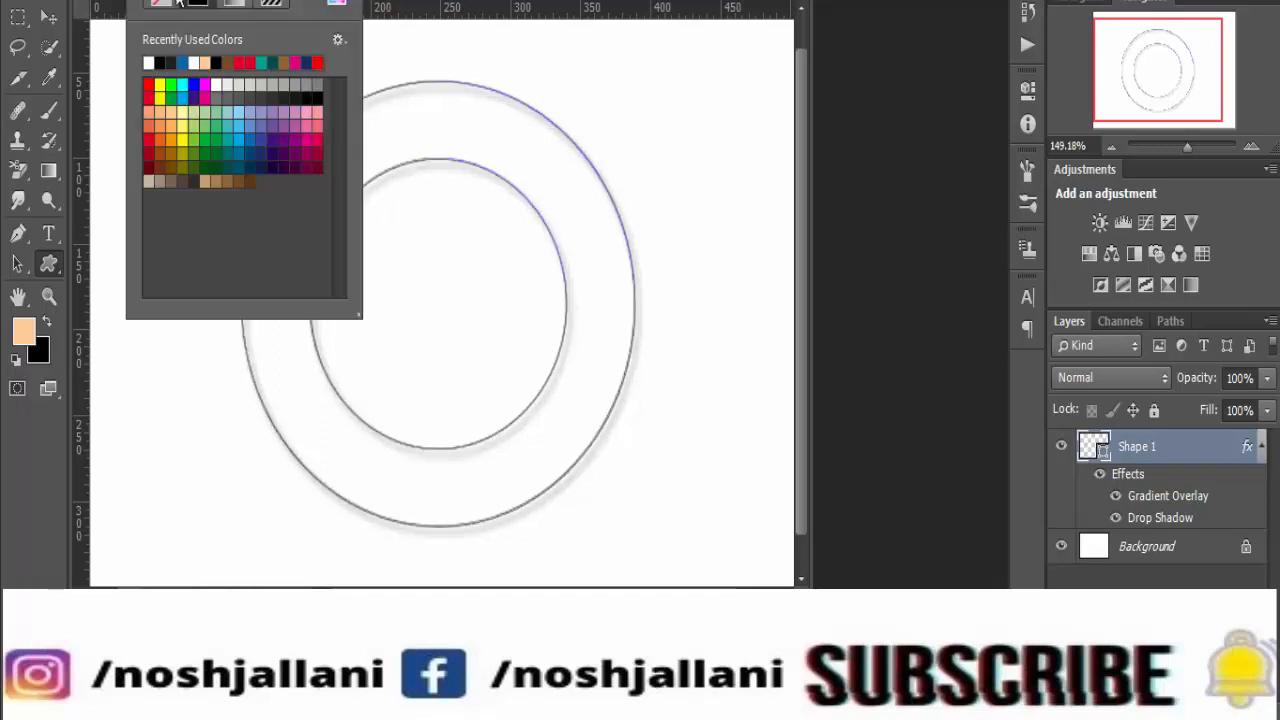
{"action": "left_click", "coordinate": [197, 3]}
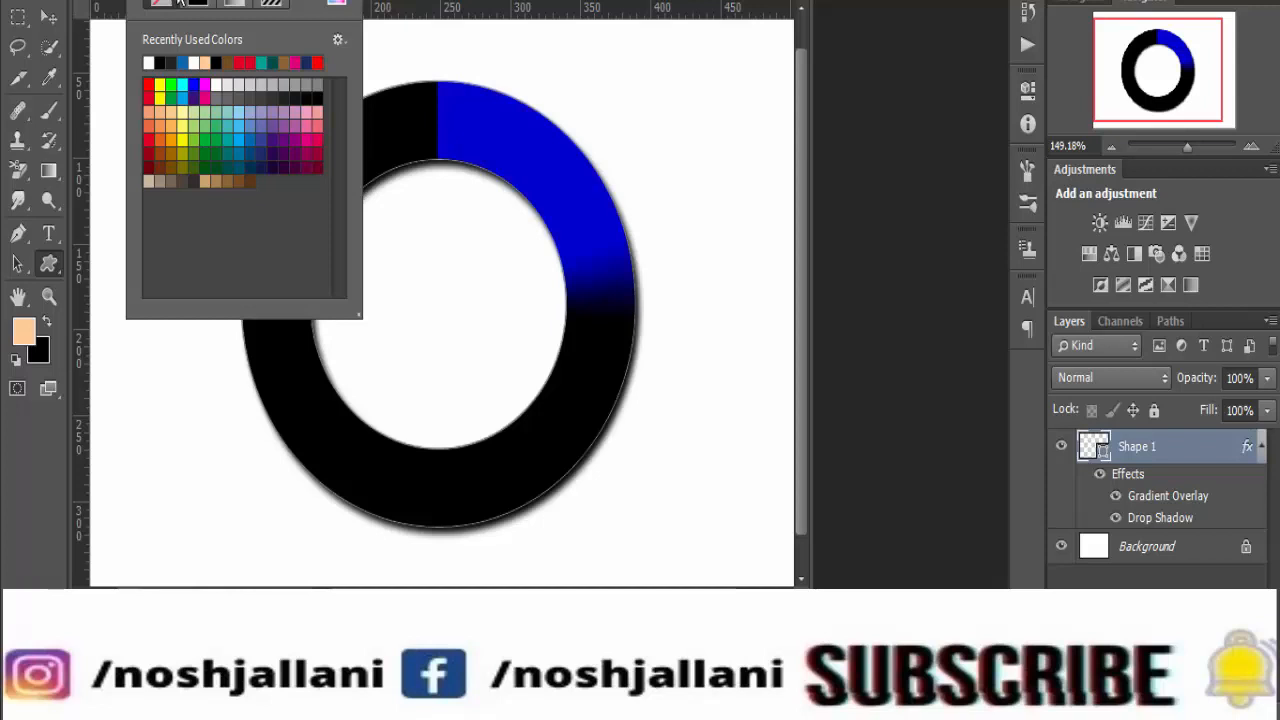
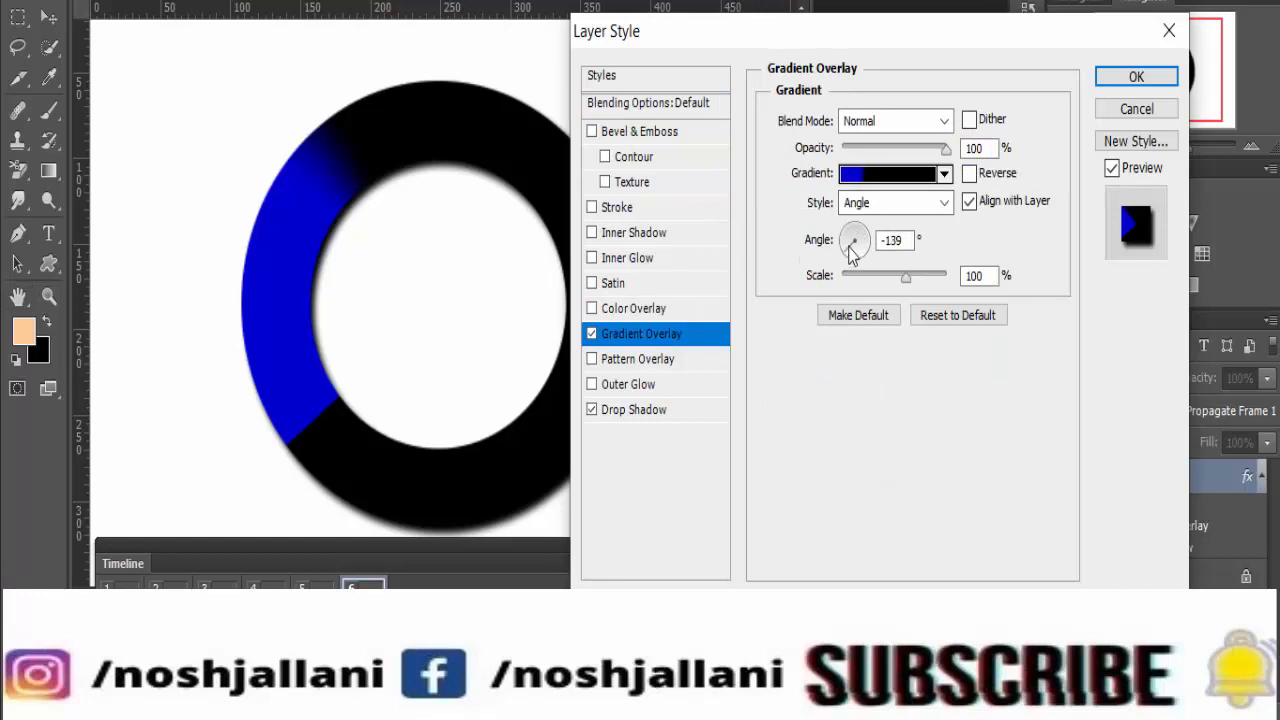
Set the Gradient Overlay angle to 139° for frame 6 and apply the layer style
{"action": "left_click", "coordinate": [851, 242]}
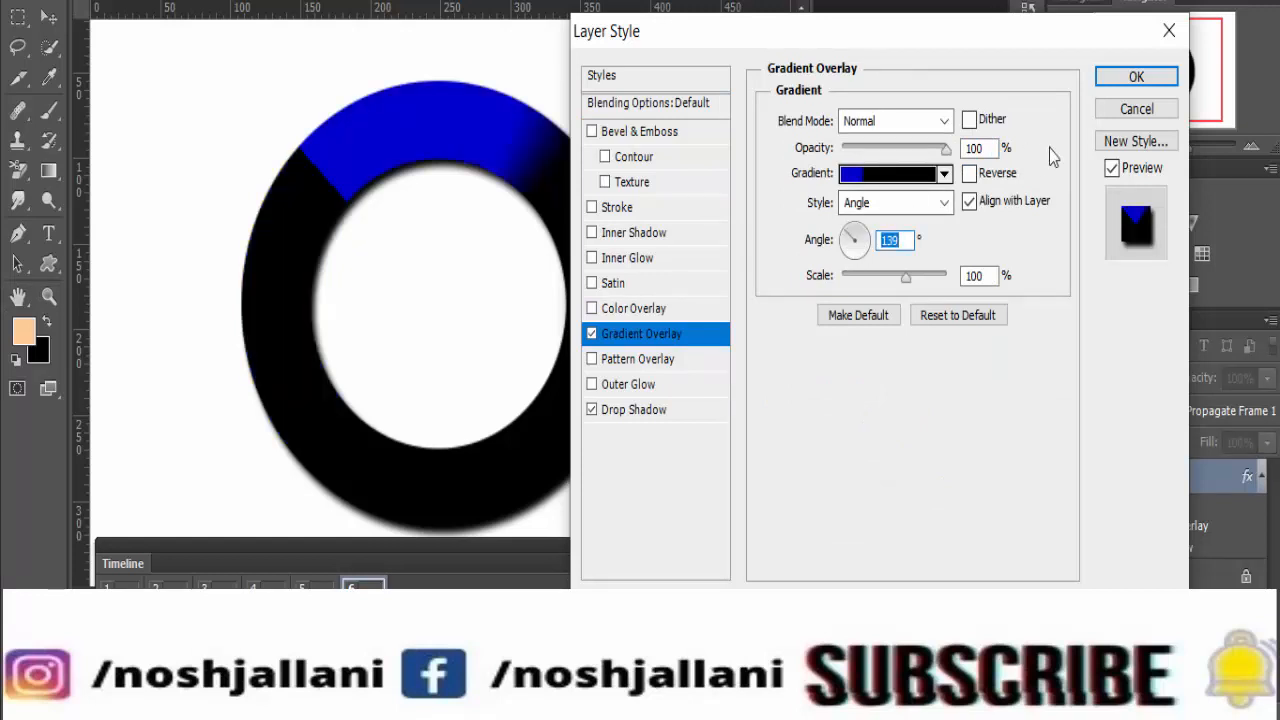
{"action": "left_click", "coordinate": [1102, 79]}
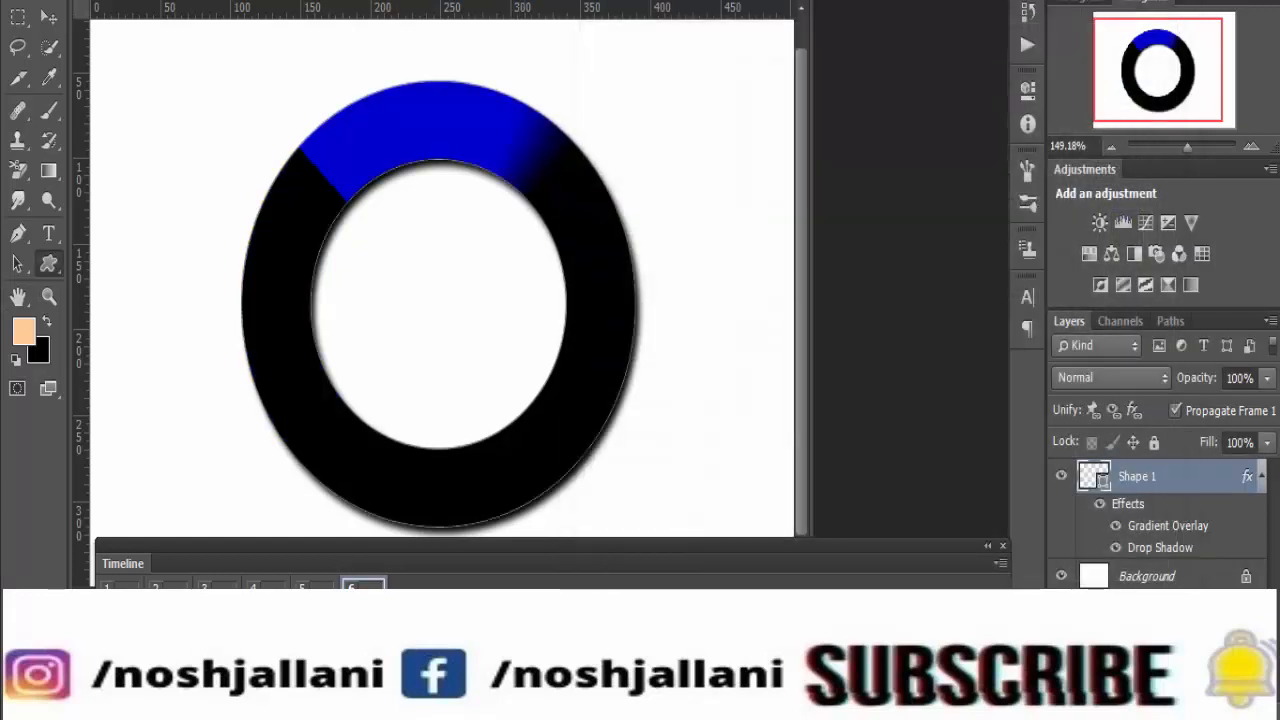
Set the delay of animation frame 1 to 0.2 seconds, and play and stop the animation preview
{"action": "left_click", "coordinate": [182, 601]}
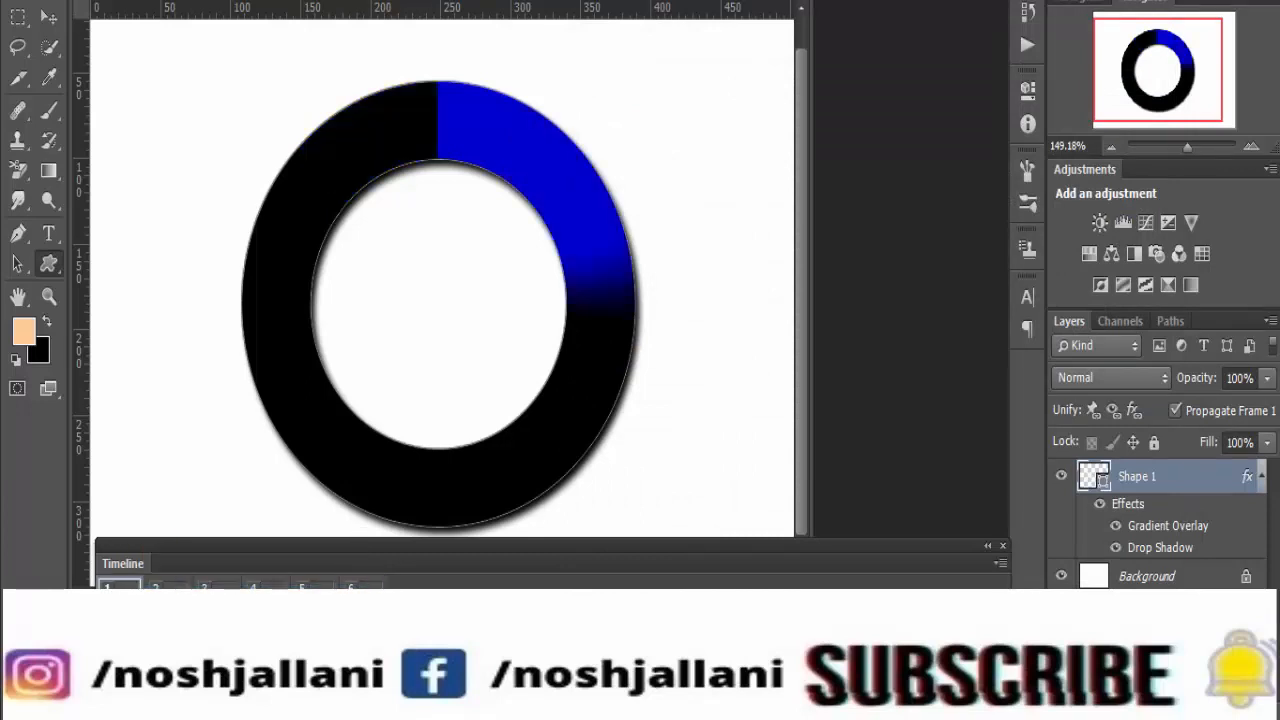
{"action": "left_click", "coordinate": [132, 638]}
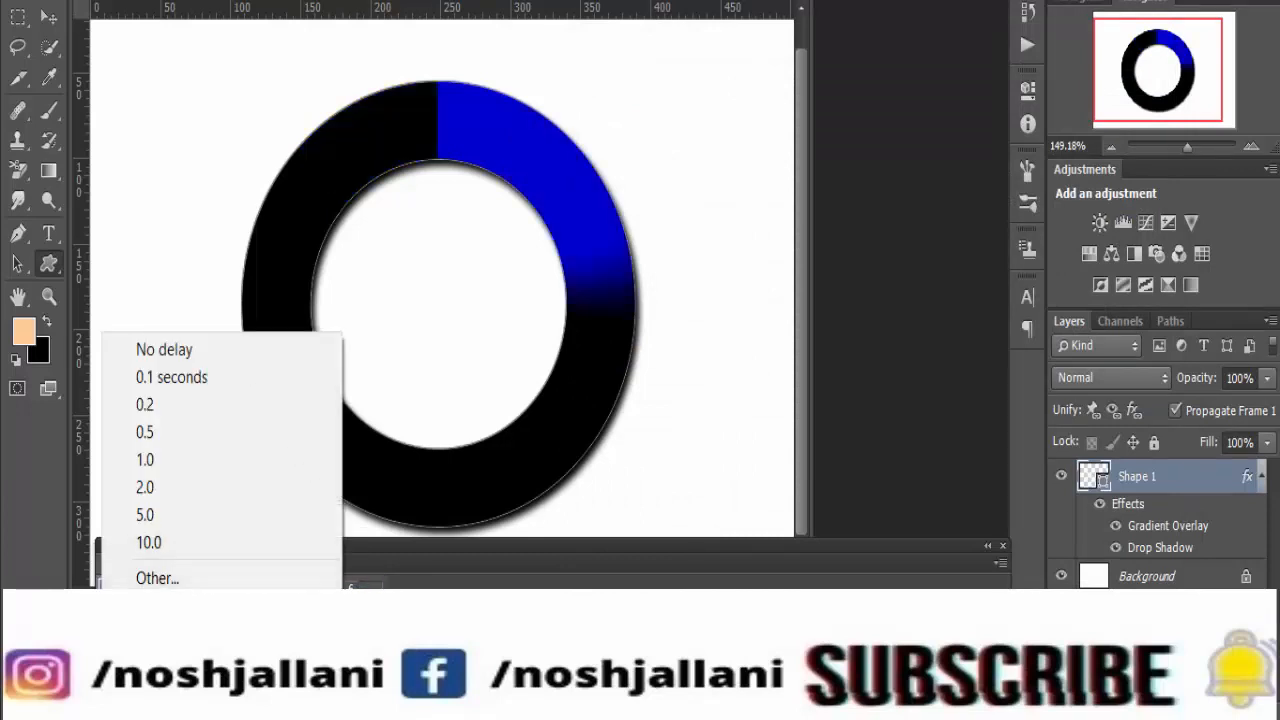
{"action": "left_click", "coordinate": [211, 400]}
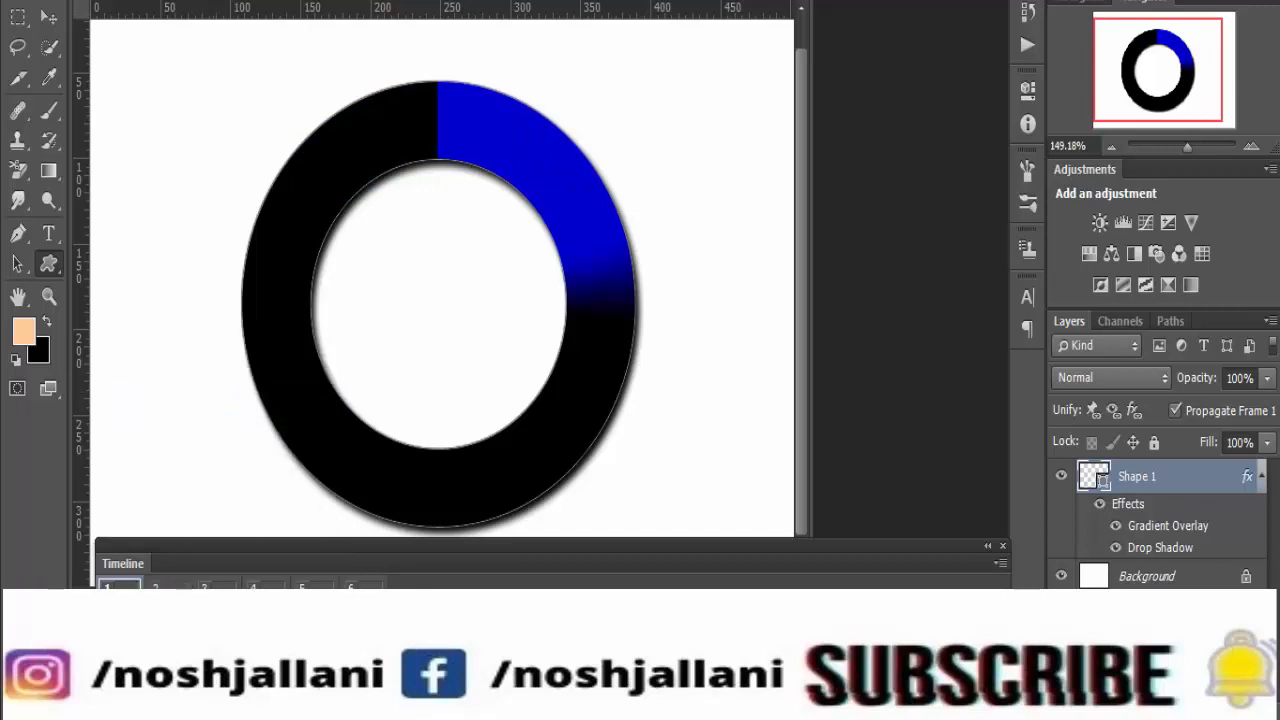
{"action": "key", "text": "space"}
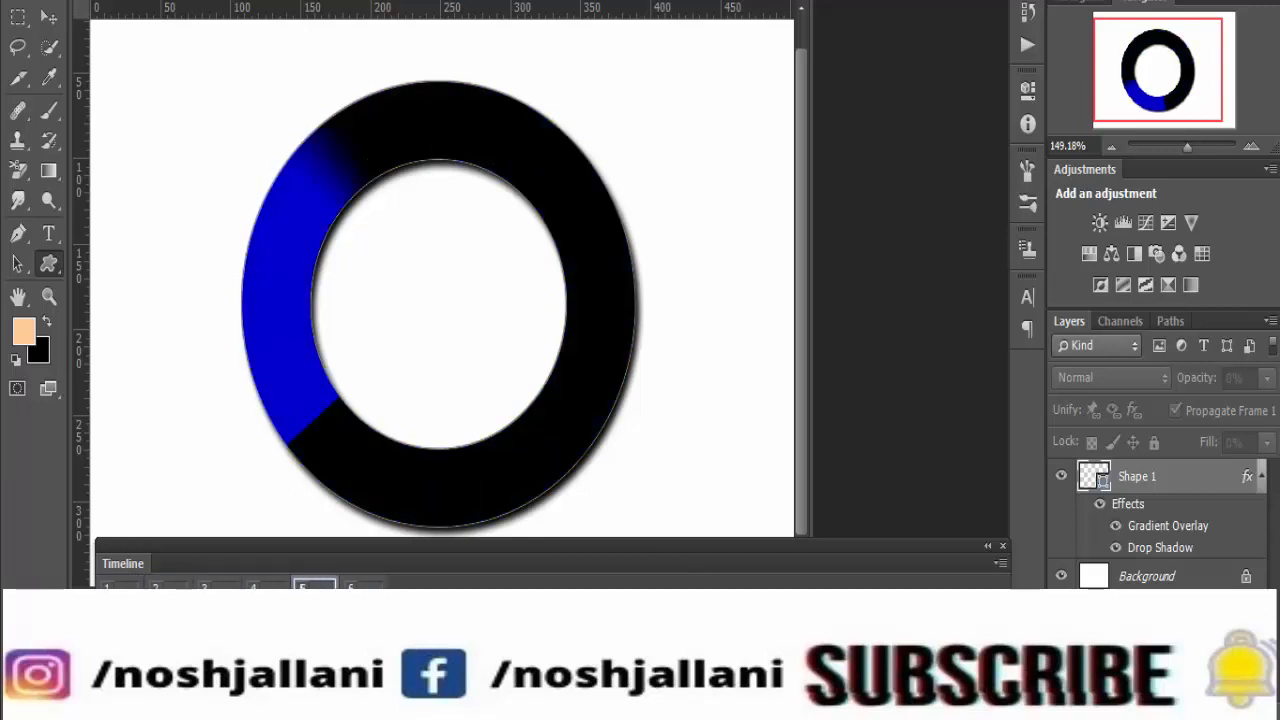
{"action": "key", "text": "space"}
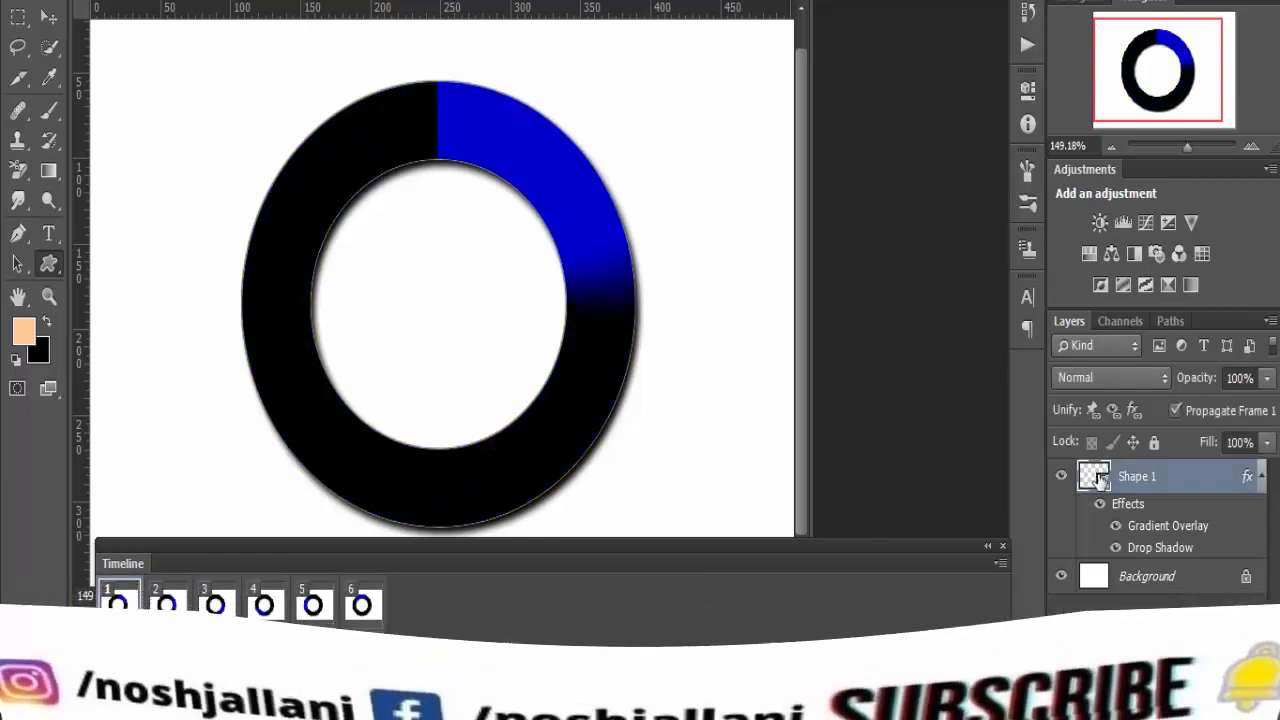
In frame 1, recolor the blue stop at 20% in Shape 1's Gradient Overlay to magenta ff00ff
{"action": "right_click", "coordinate": [1094, 478]}
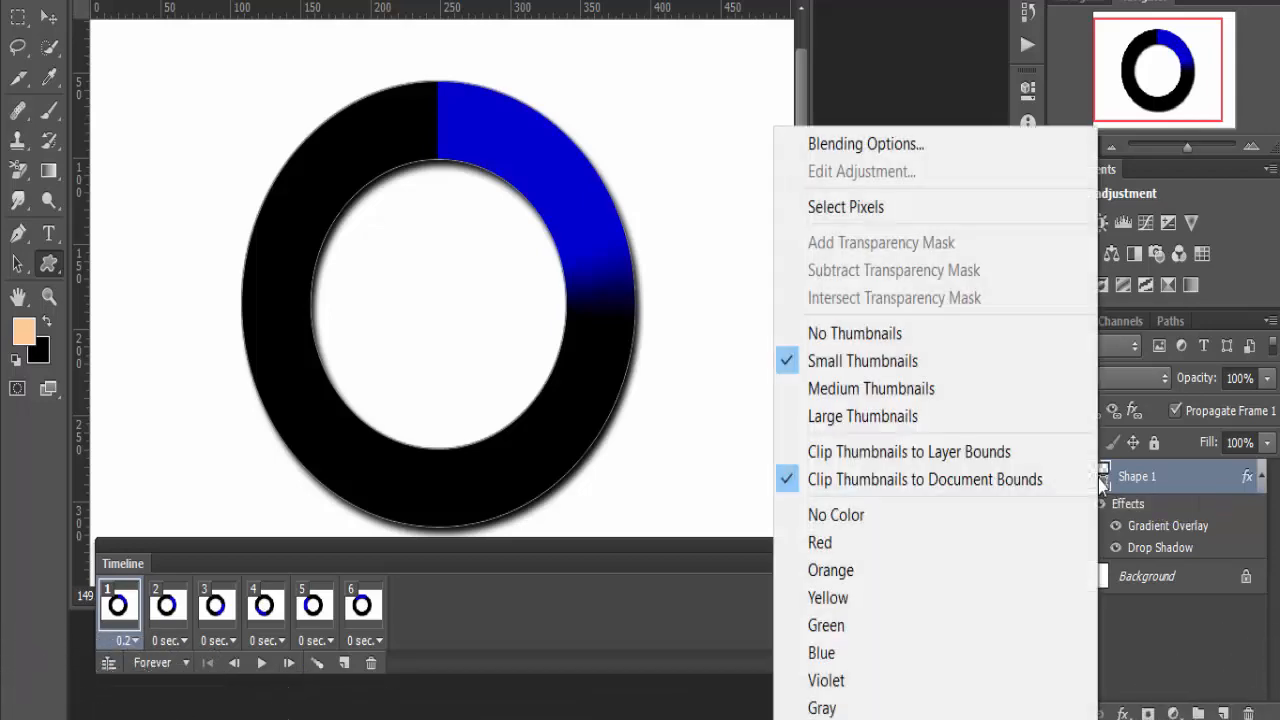
{"action": "left_click", "coordinate": [937, 148]}
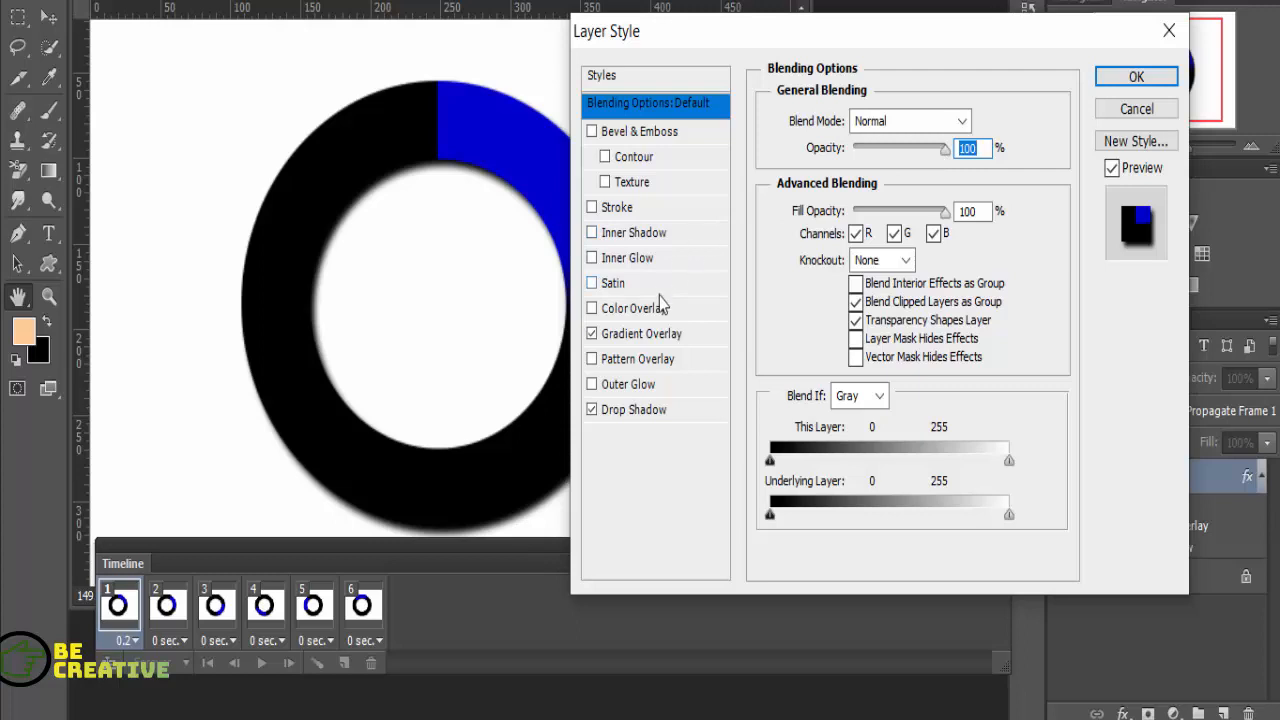
{"action": "left_click", "coordinate": [660, 338]}
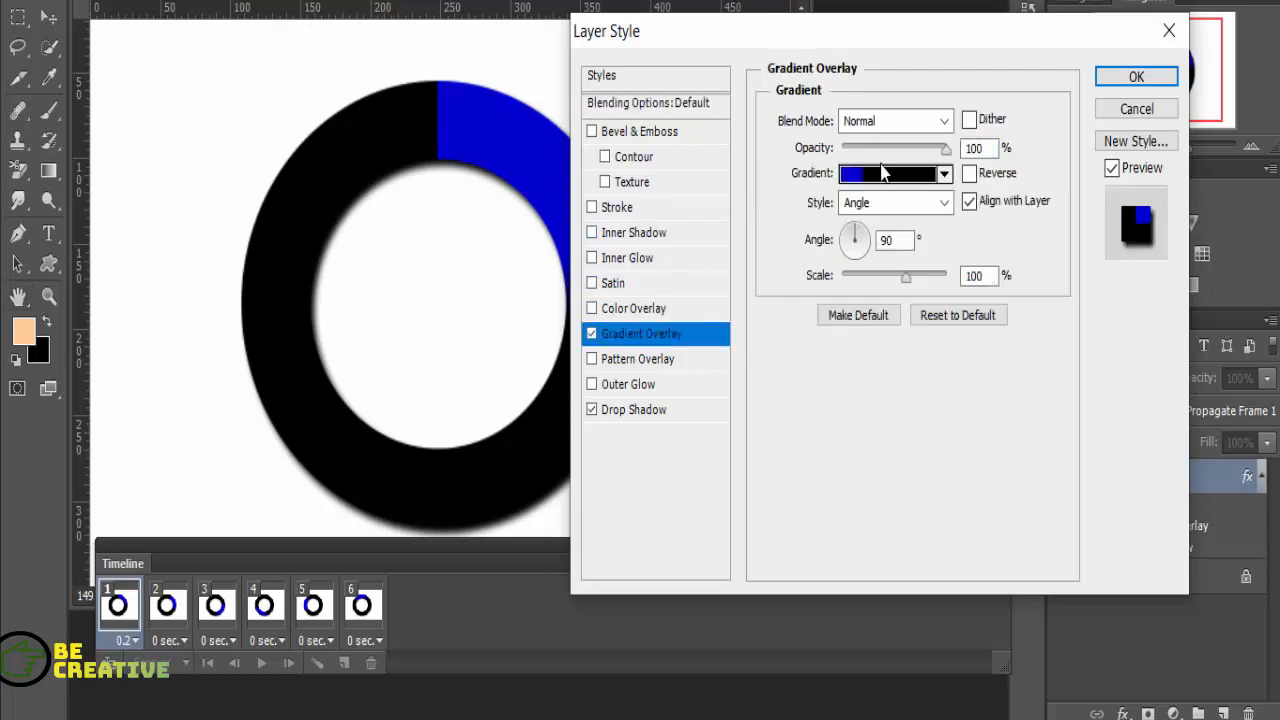
{"action": "left_click", "coordinate": [874, 176]}
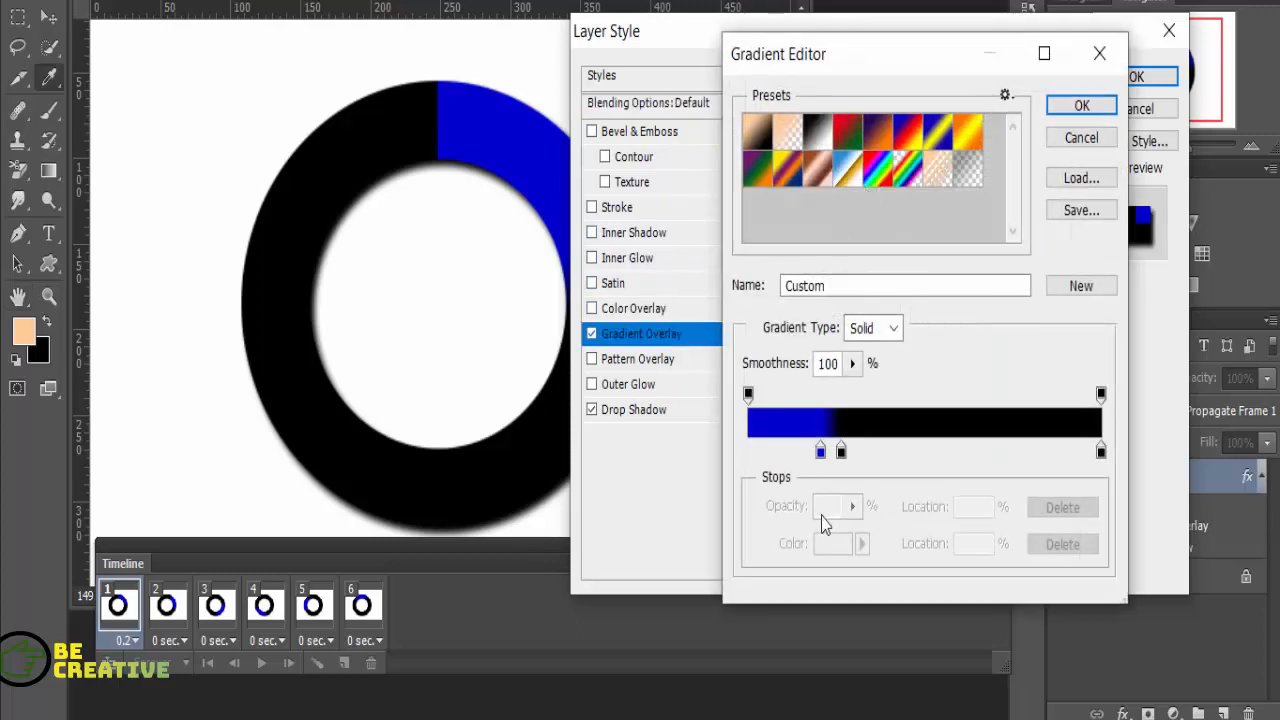
{"action": "left_click", "coordinate": [821, 452]}
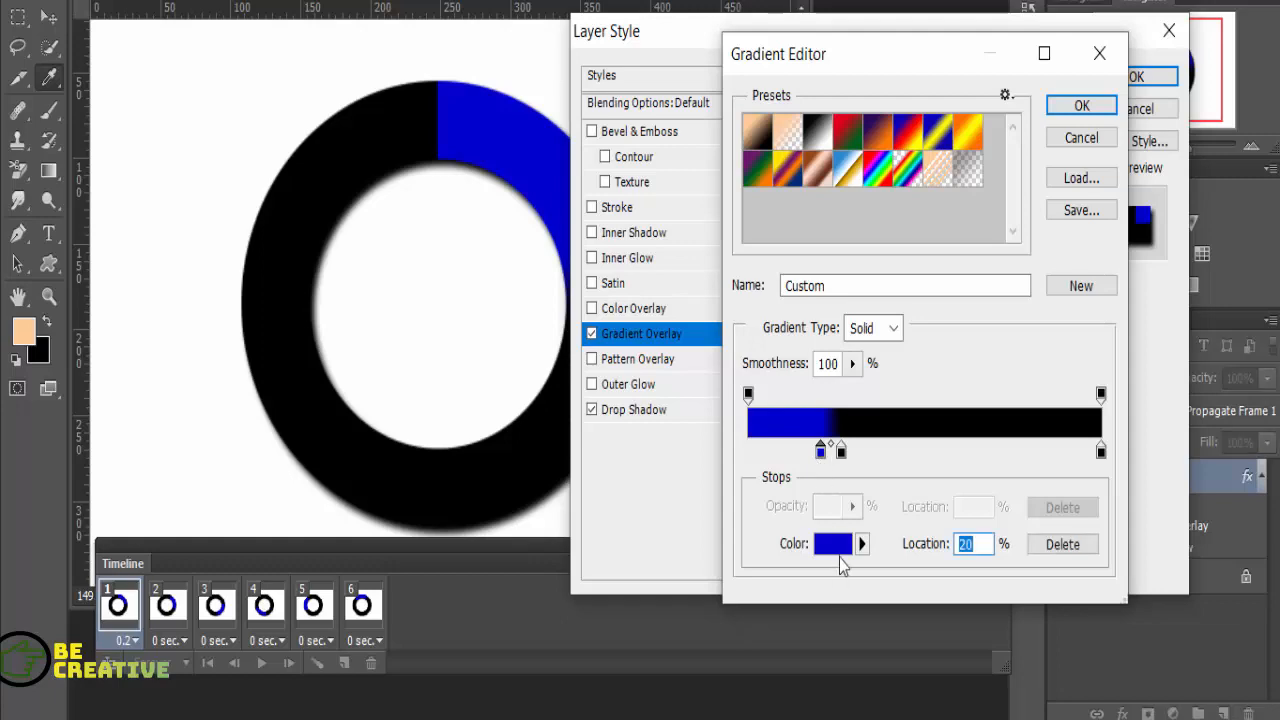
{"action": "left_click", "coordinate": [838, 553]}
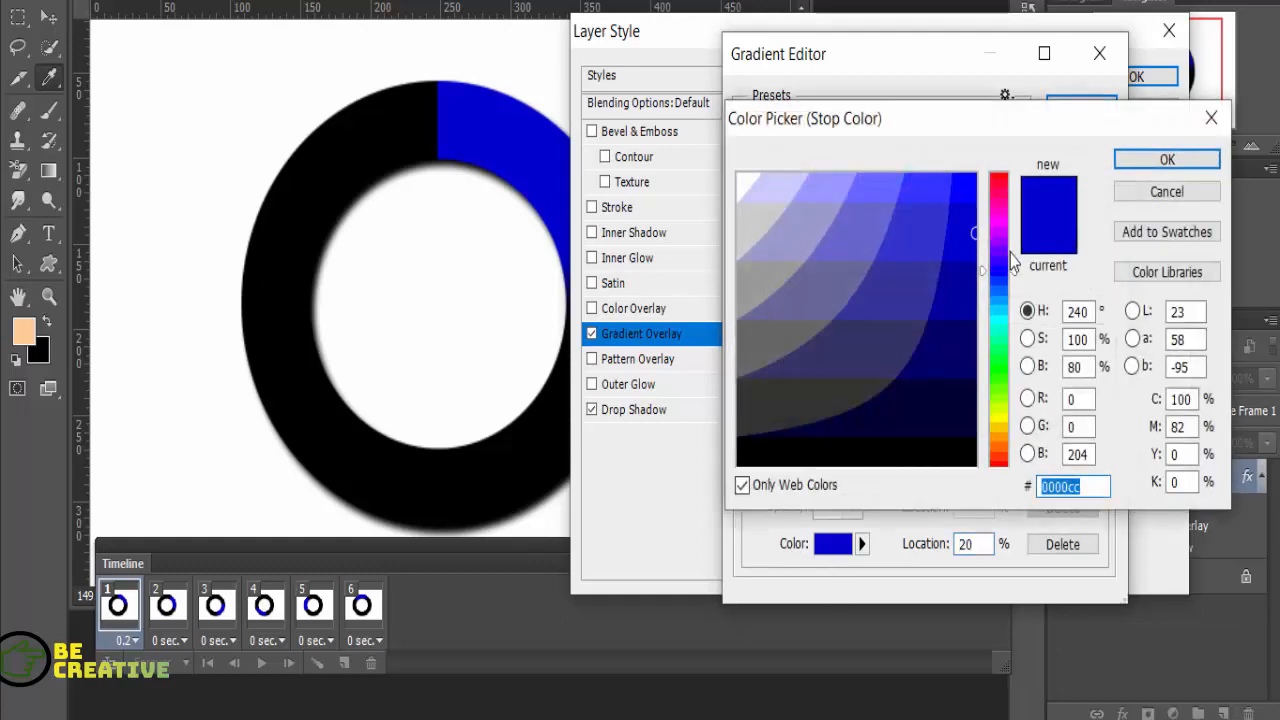
{"action": "left_click_drag", "start_coordinate": [1016, 277], "coordinate": [1016, 228]}
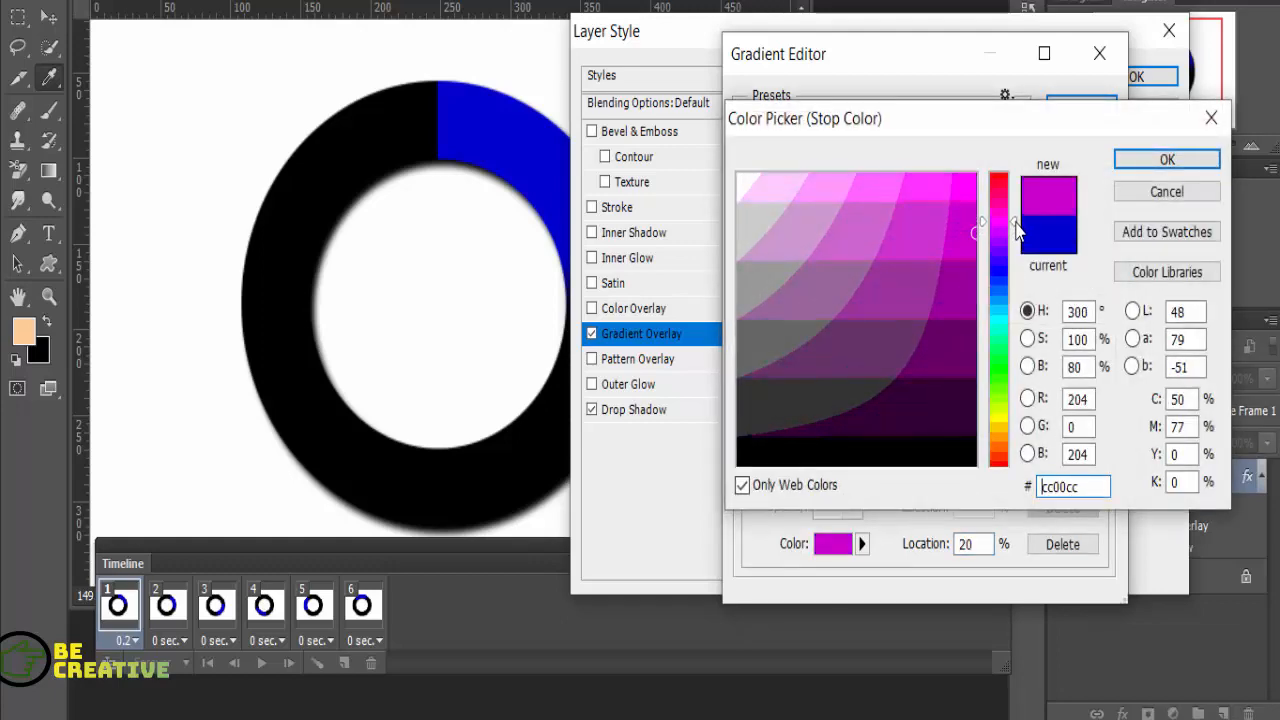
{"action": "left_click", "coordinate": [958, 183]}
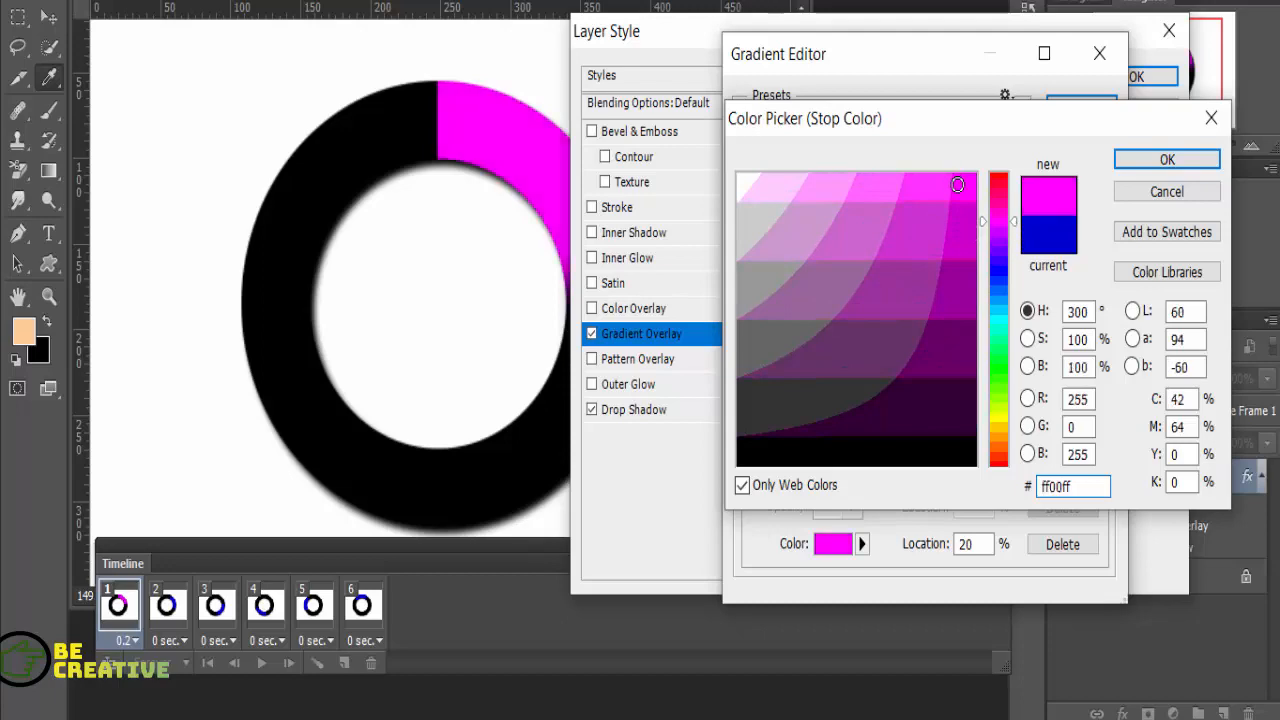
{"action": "left_click", "coordinate": [1150, 160]}
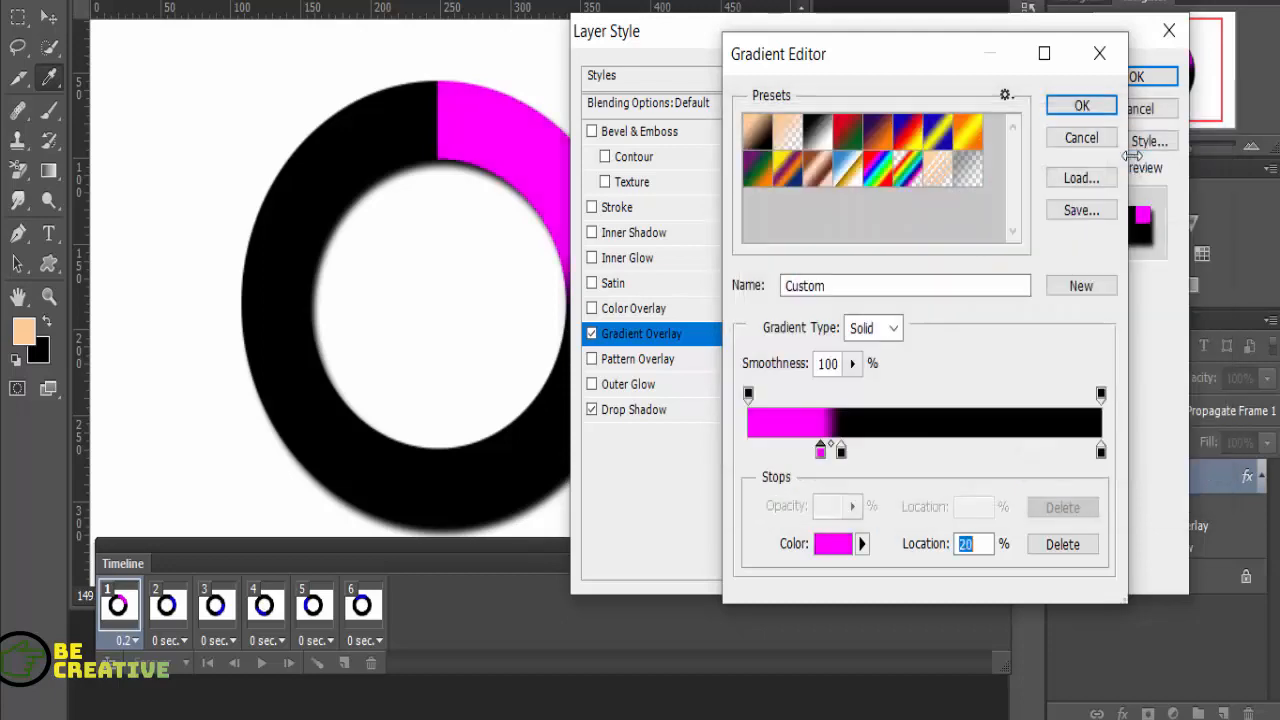
Apply the edited gradient and layer style, and preview the animation until stopping it on frame 3
{"action": "left_click", "coordinate": [1078, 104]}
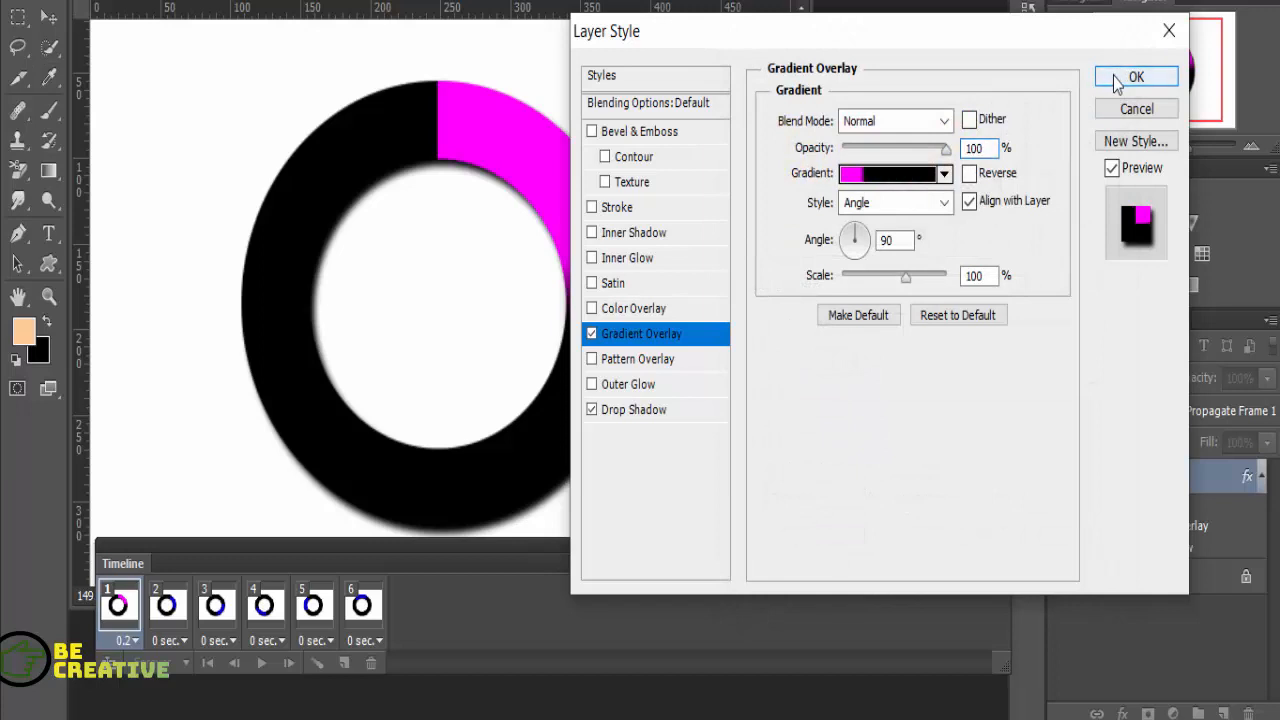
{"action": "left_click", "coordinate": [1130, 78]}
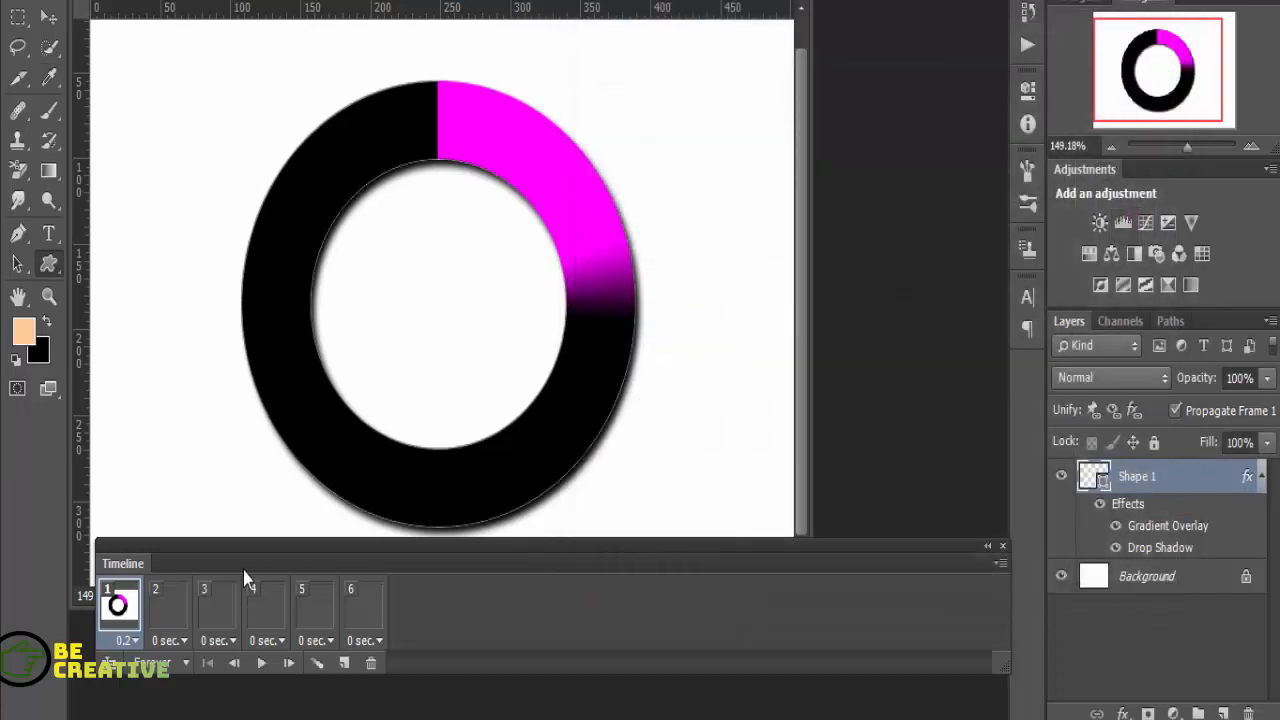
{"action": "left_click", "coordinate": [264, 666]}
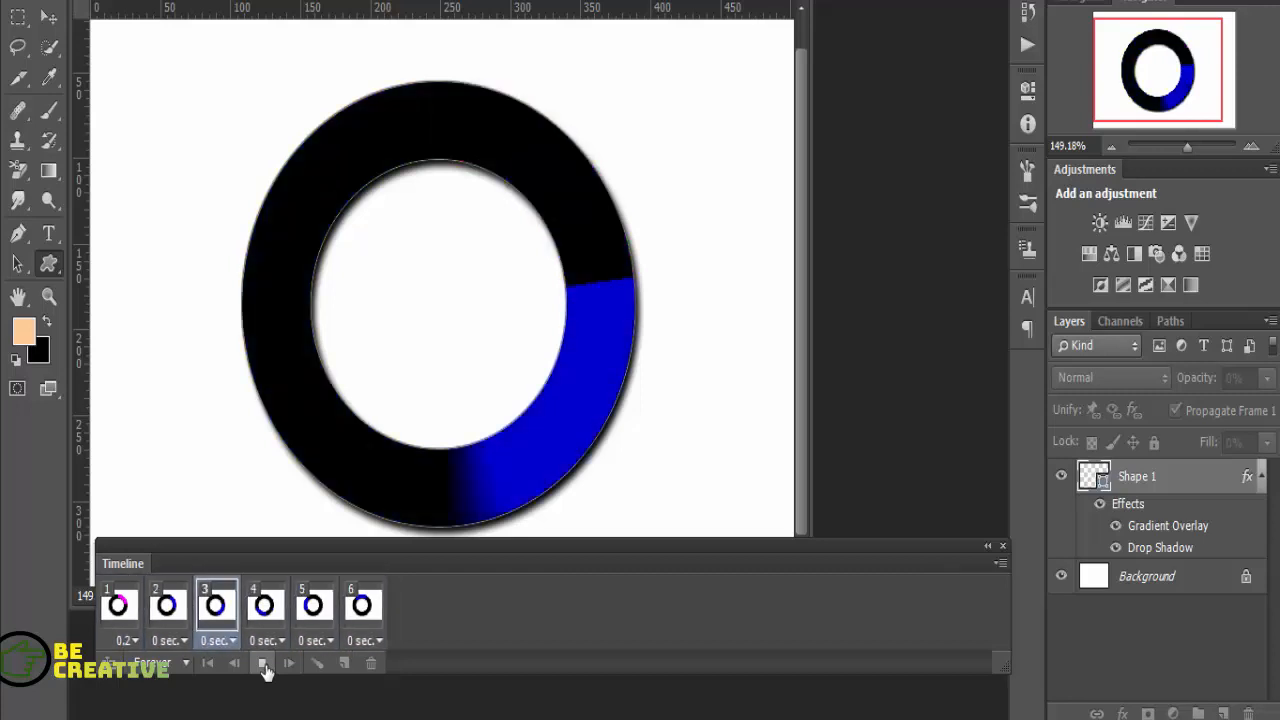
{"action": "left_click", "coordinate": [263, 665]}
In frame 3, recolor the blue stop of Shape 1's Gradient Overlay to red cc0033 and apply the layer style
{"action": "left_click", "coordinate": [216, 606]}
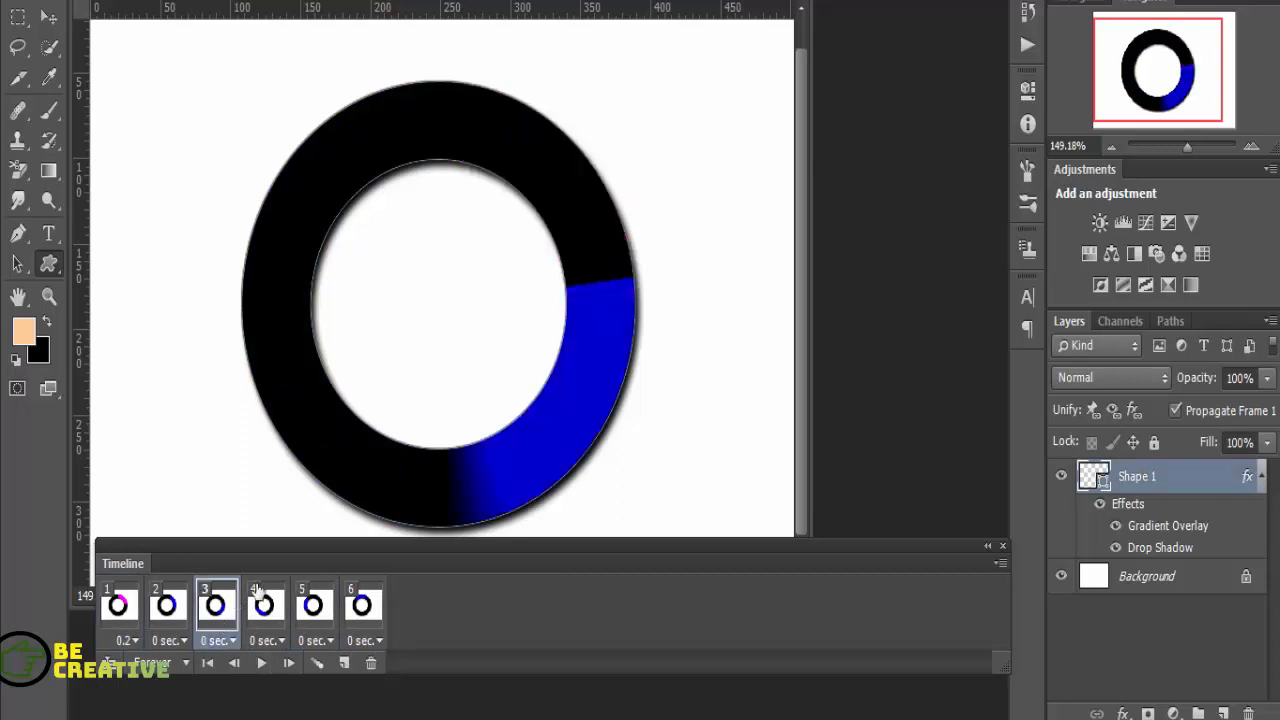
{"action": "right_click", "coordinate": [1090, 476]}
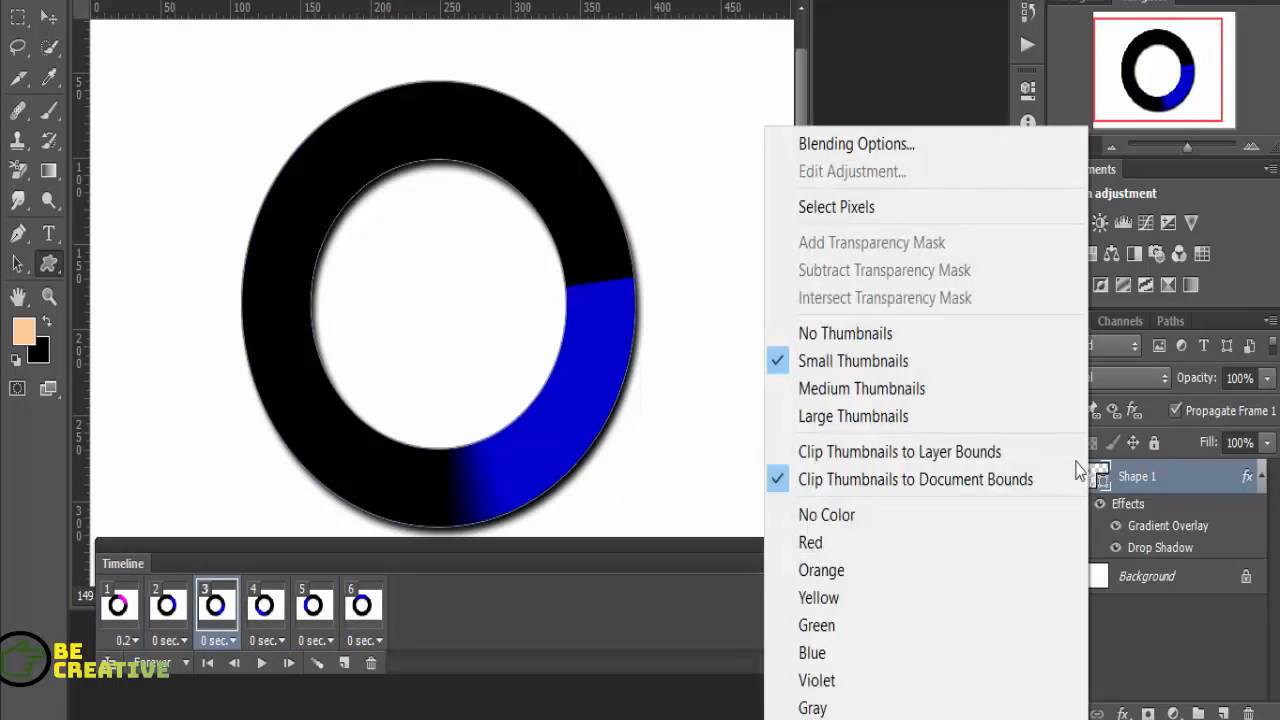
{"action": "left_click", "coordinate": [949, 150]}
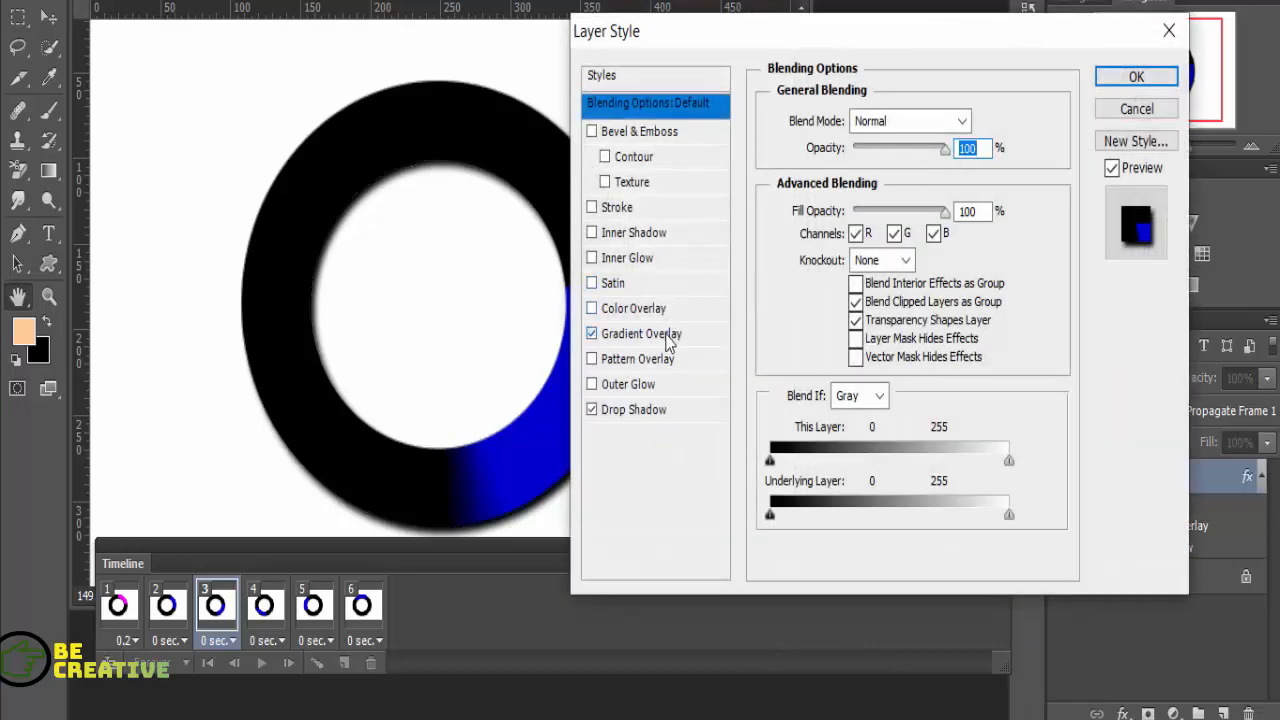
{"action": "left_click", "coordinate": [667, 338]}
{"action": "left_click", "coordinate": [853, 178]}
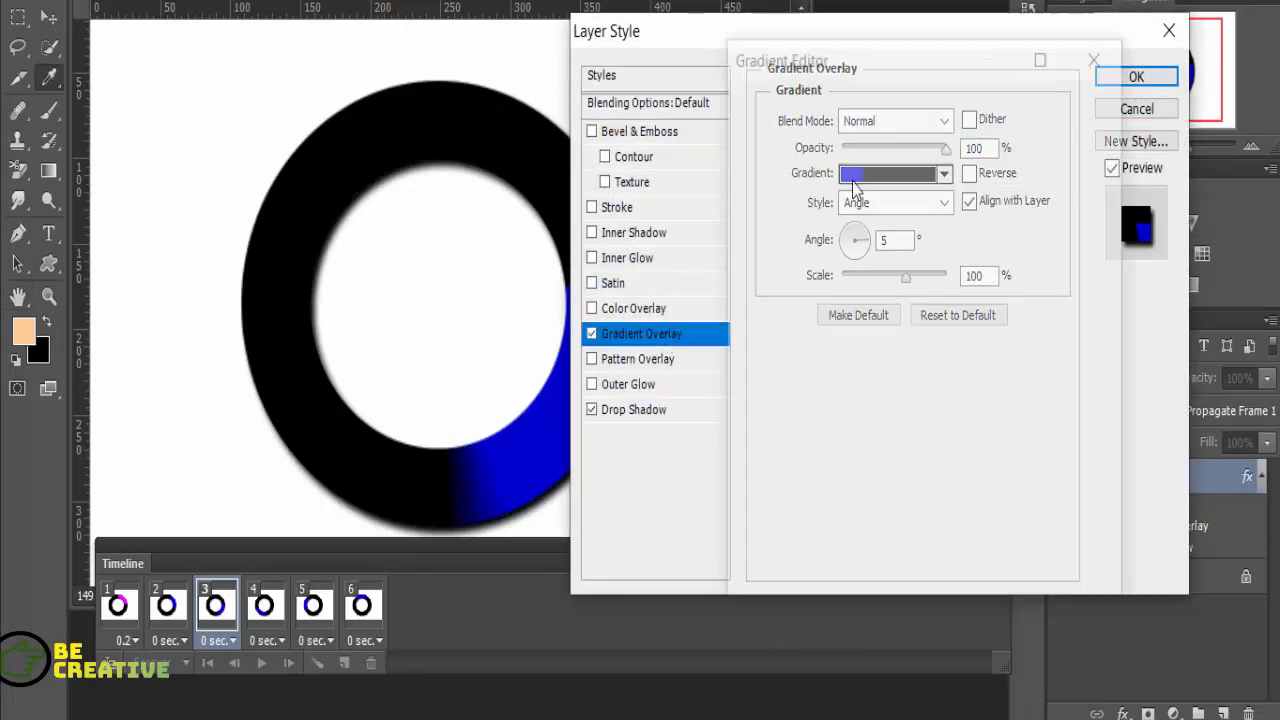
{"action": "left_click", "coordinate": [817, 452]}
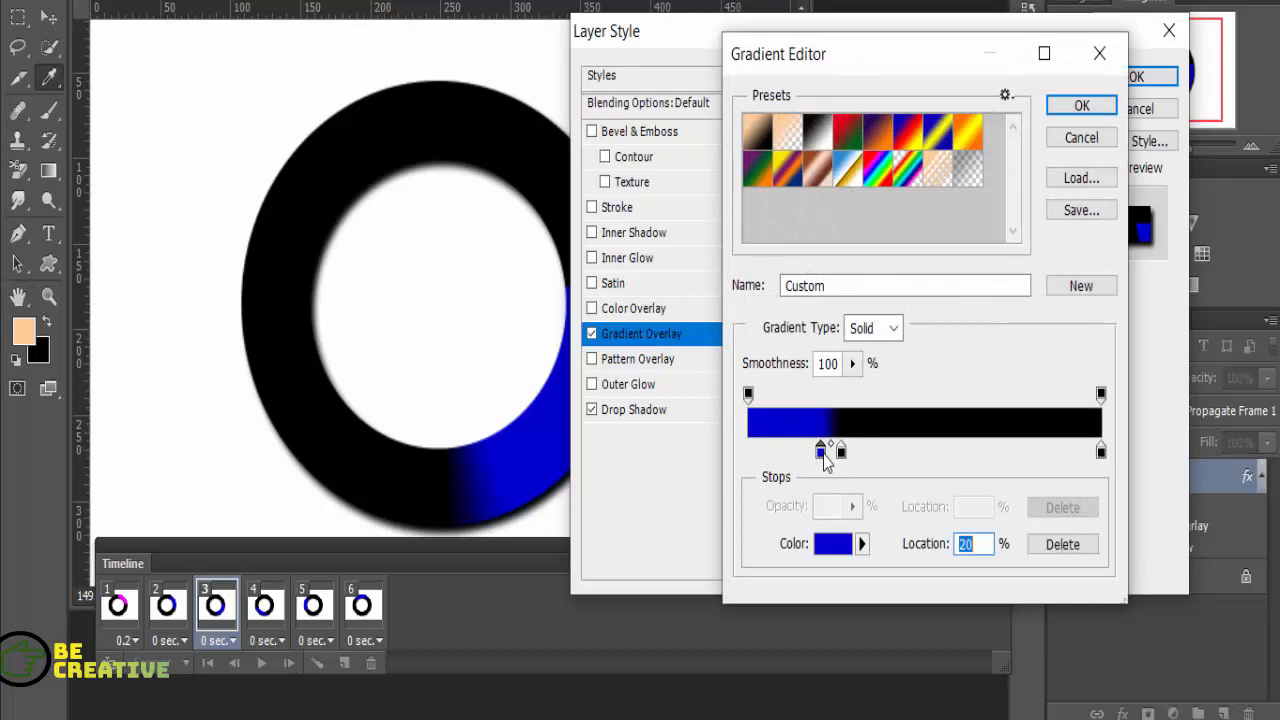
{"action": "left_click", "coordinate": [826, 546]}
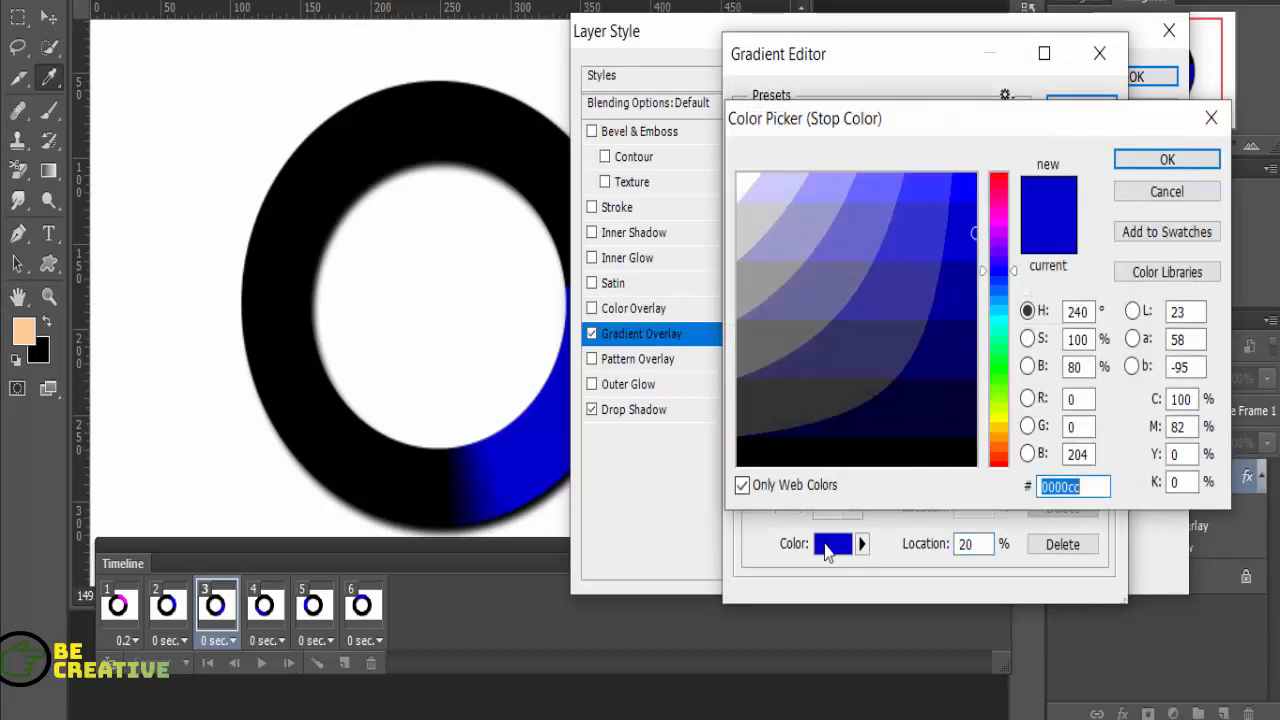
{"action": "left_click_drag", "start_coordinate": [1015, 275], "coordinate": [1015, 192]}
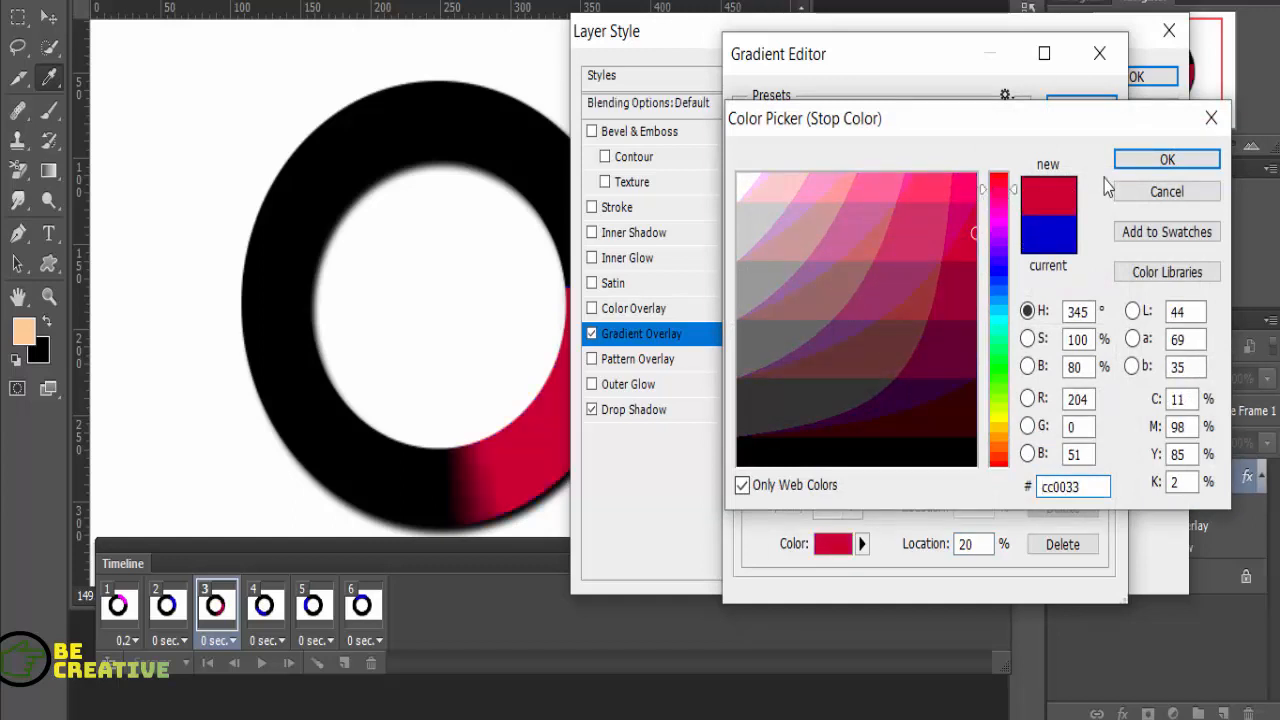
{"action": "left_click", "coordinate": [1140, 161]}
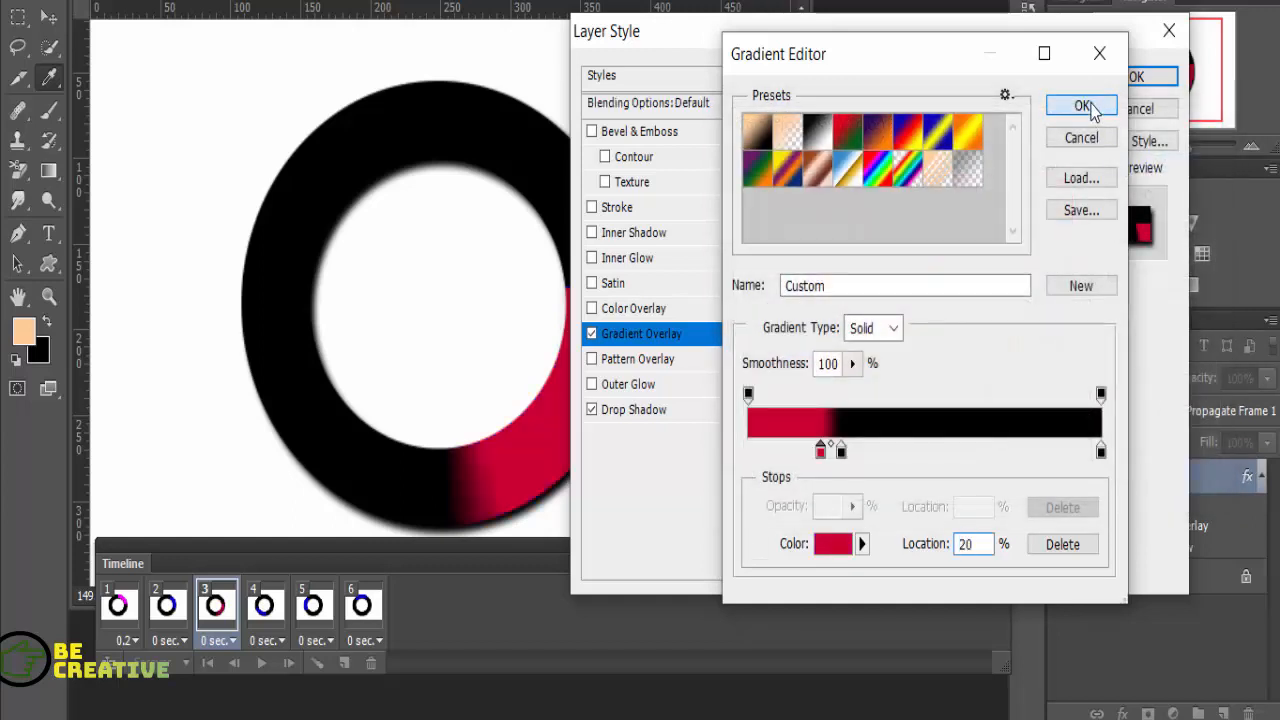
{"action": "left_click", "coordinate": [1087, 107]}
{"action": "left_click", "coordinate": [1112, 80]}
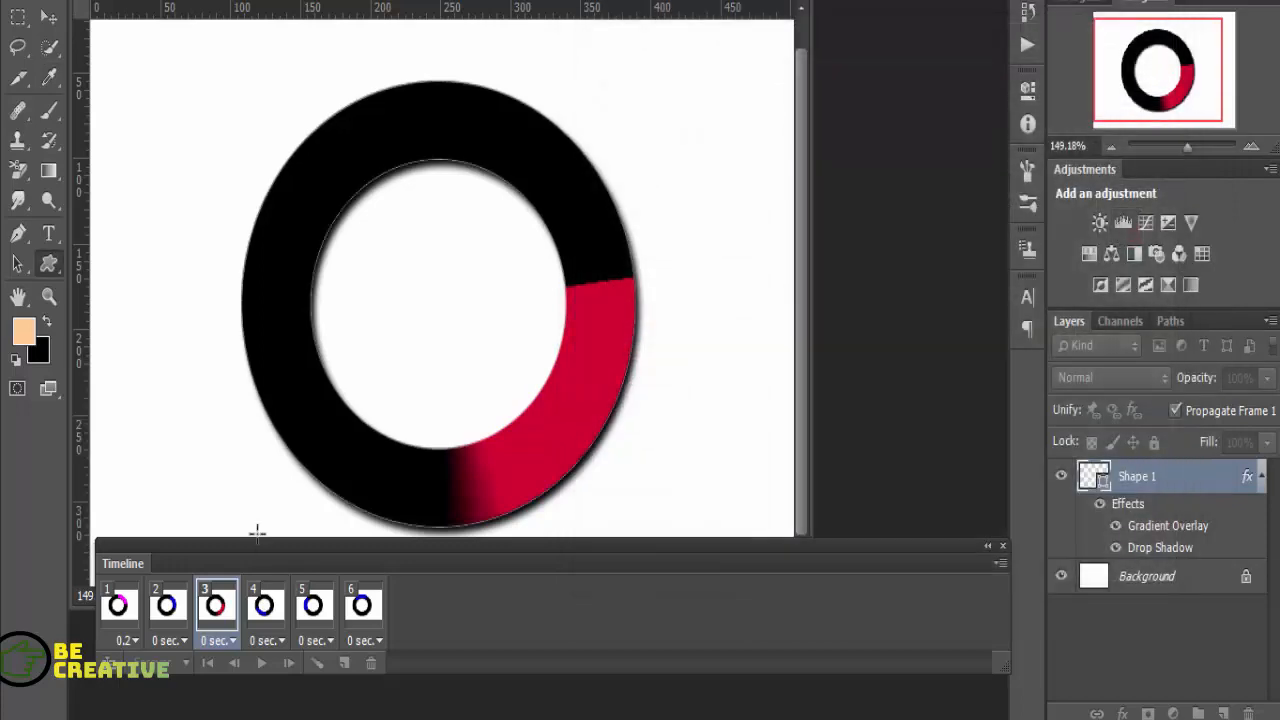
In frame 4, recolor the blue stop at 20% in Shape 1's Gradient Overlay to green 00cc00 and apply the layer style
{"action": "left_click", "coordinate": [278, 601]}
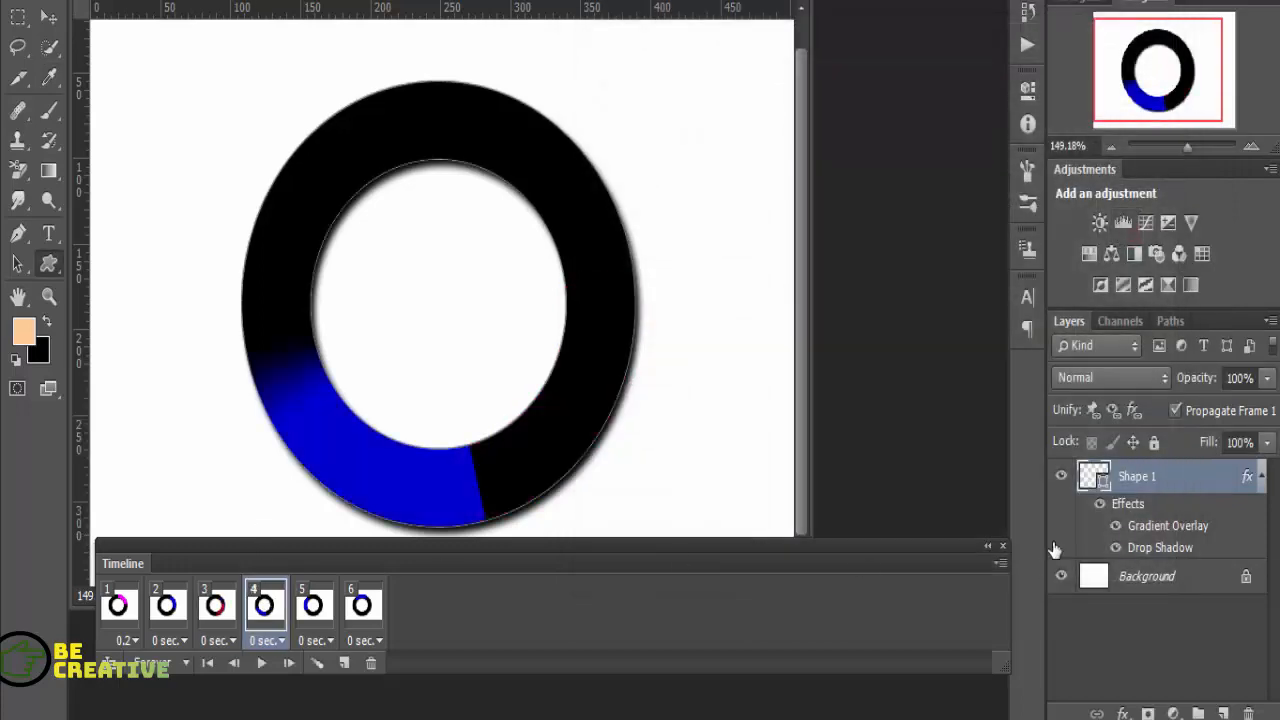
{"action": "right_click", "coordinate": [1088, 476]}
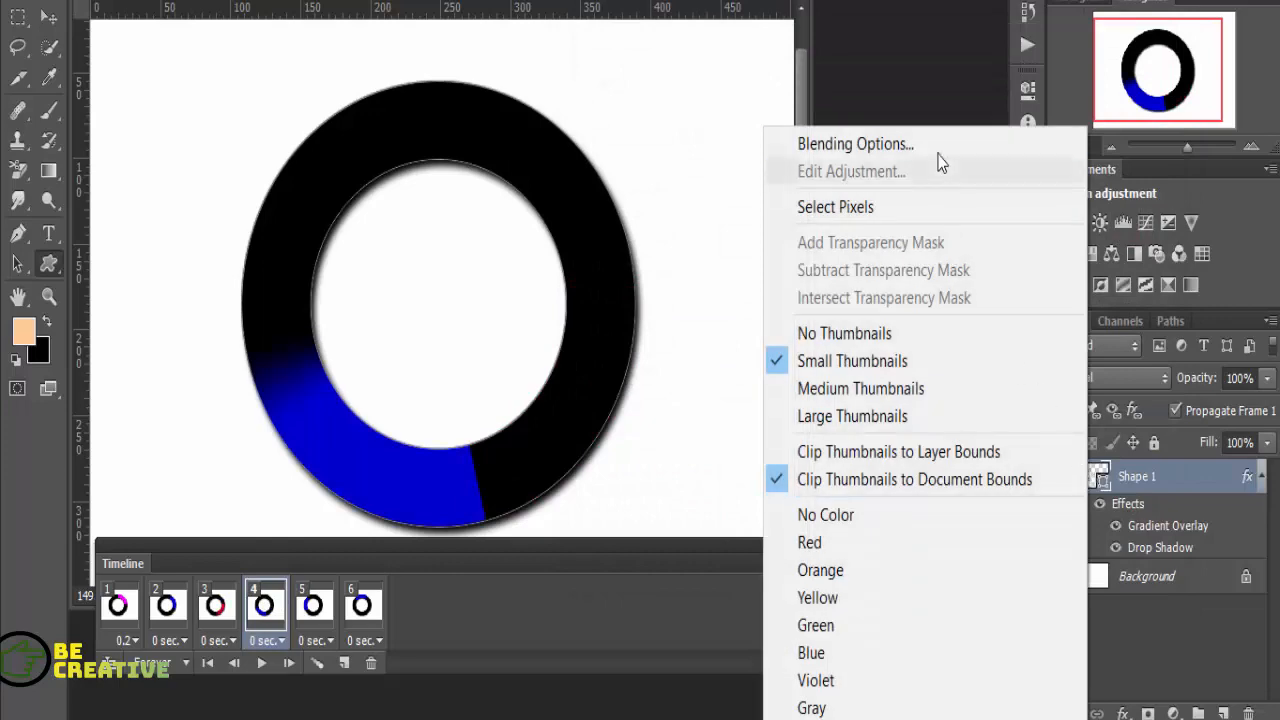
{"action": "left_click", "coordinate": [850, 140]}
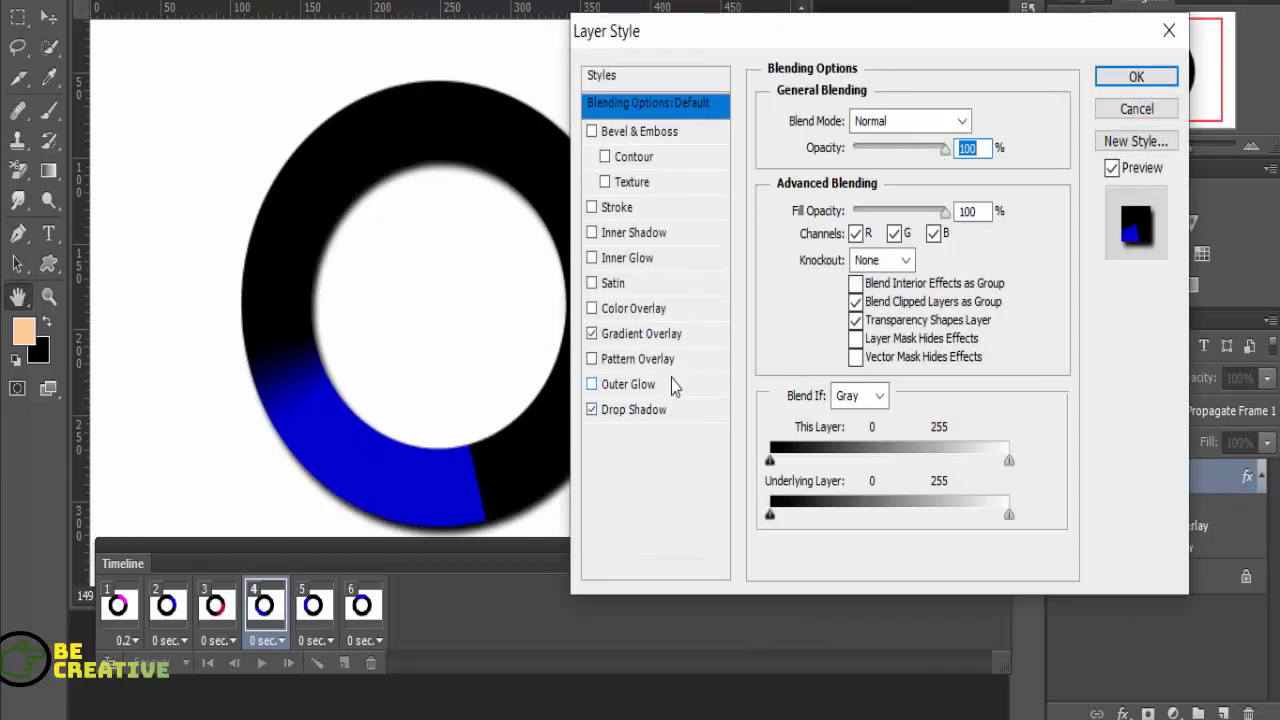
{"action": "left_click", "coordinate": [664, 341]}
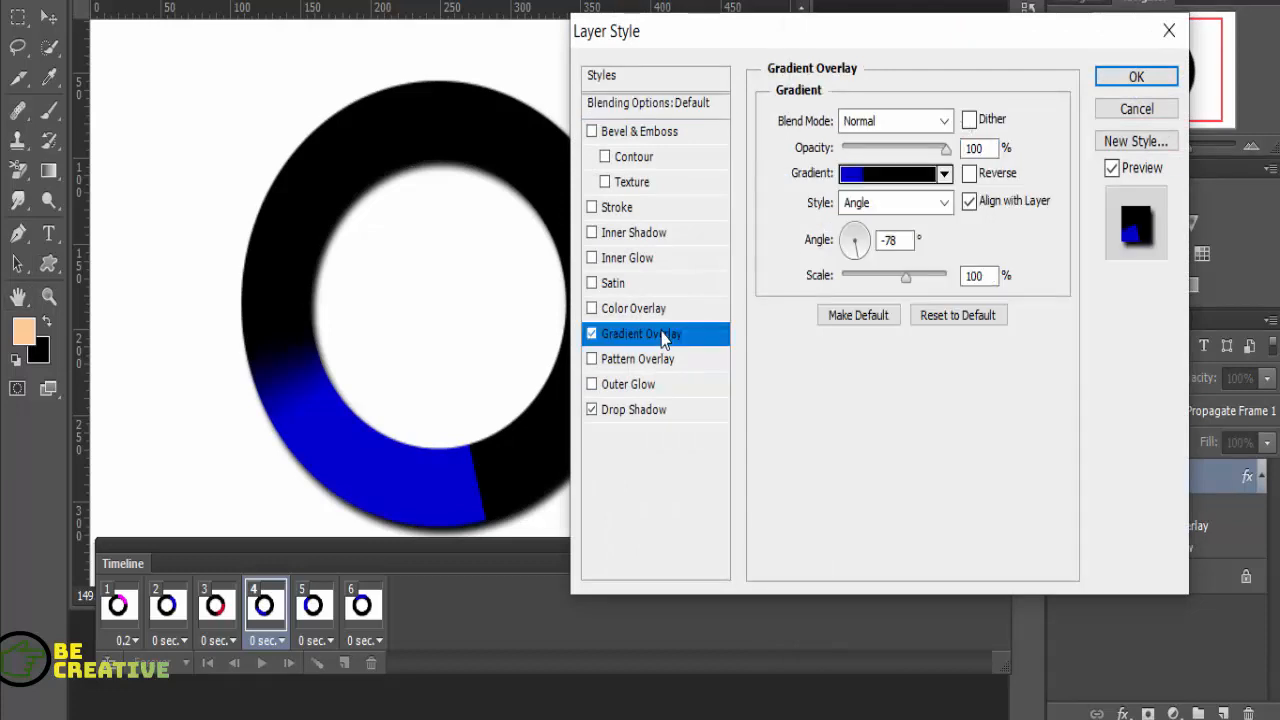
{"action": "left_click", "coordinate": [846, 178]}
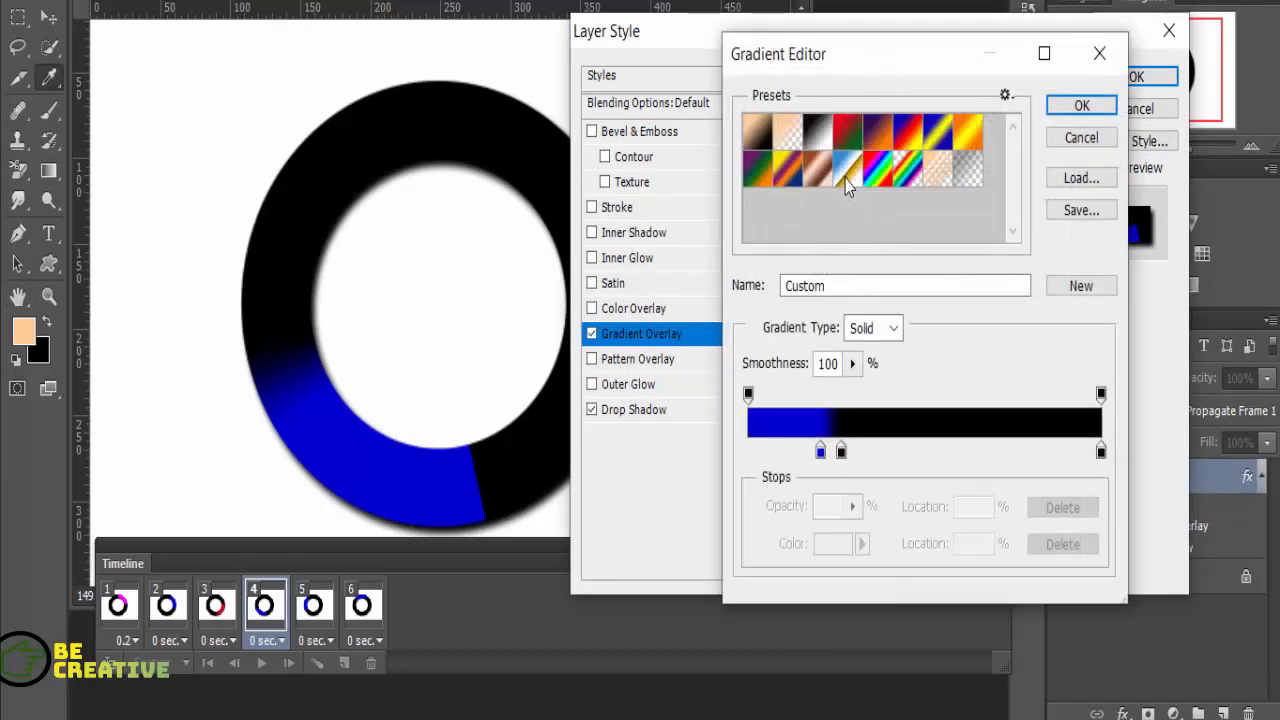
{"action": "left_click", "coordinate": [821, 455]}
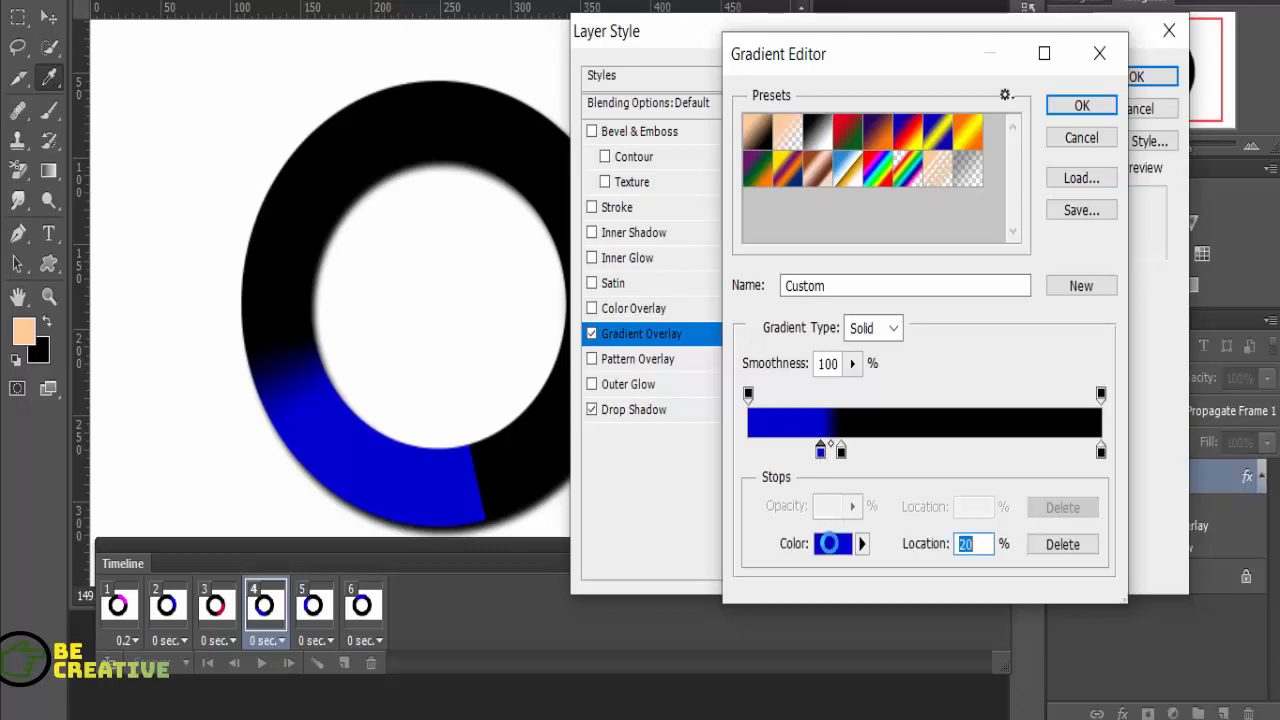
{"action": "left_click", "coordinate": [829, 542]}
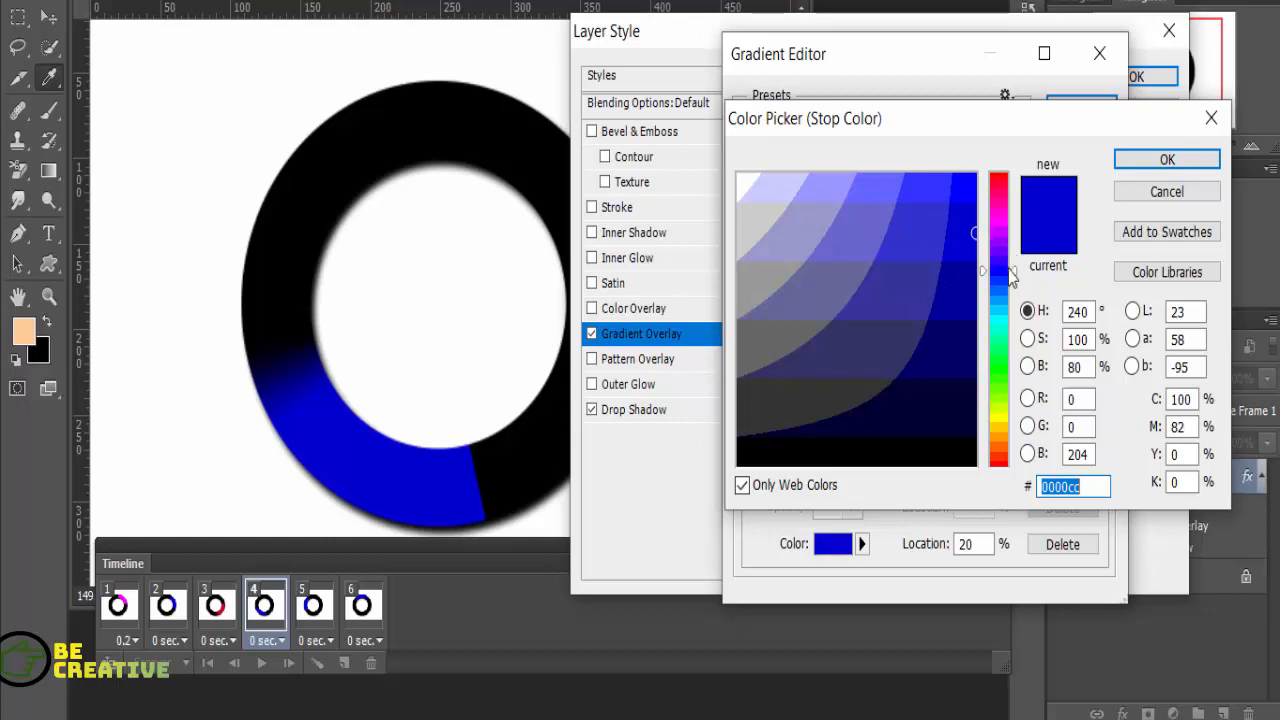
{"action": "left_click_drag", "start_coordinate": [1016, 278], "coordinate": [1014, 372]}
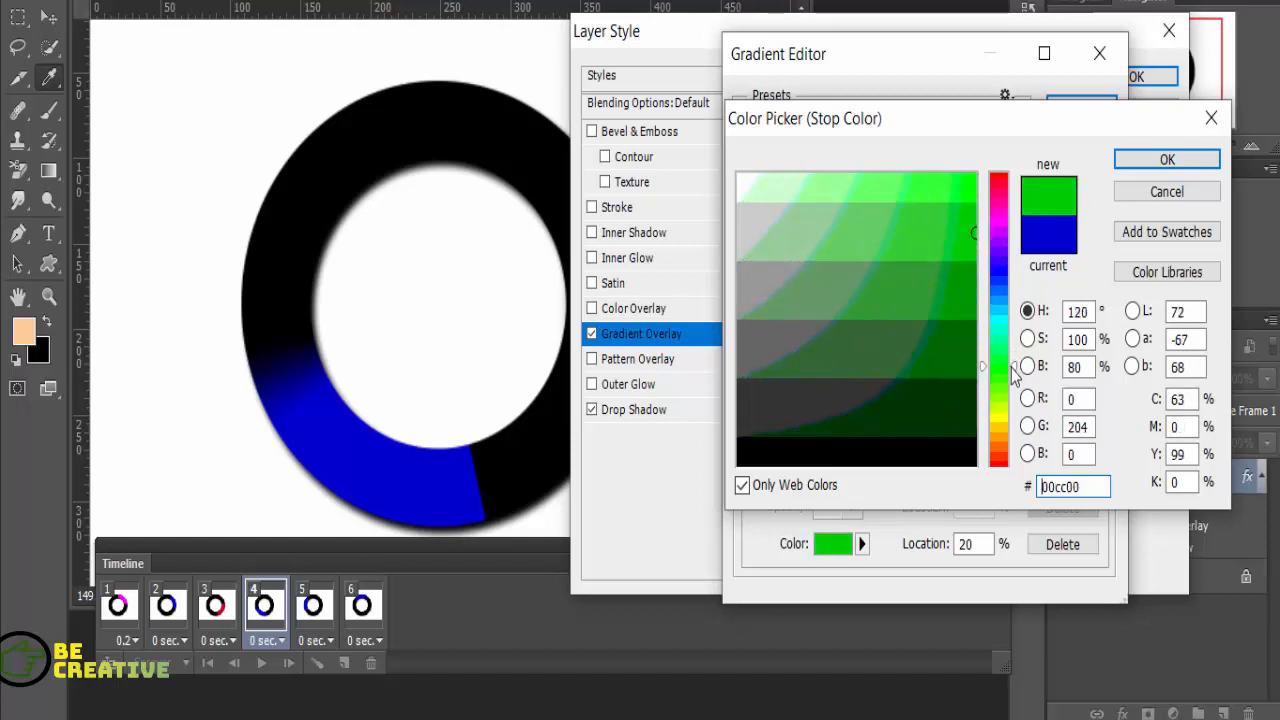
{"action": "left_click", "coordinate": [1162, 160]}
{"action": "left_click", "coordinate": [1082, 106]}
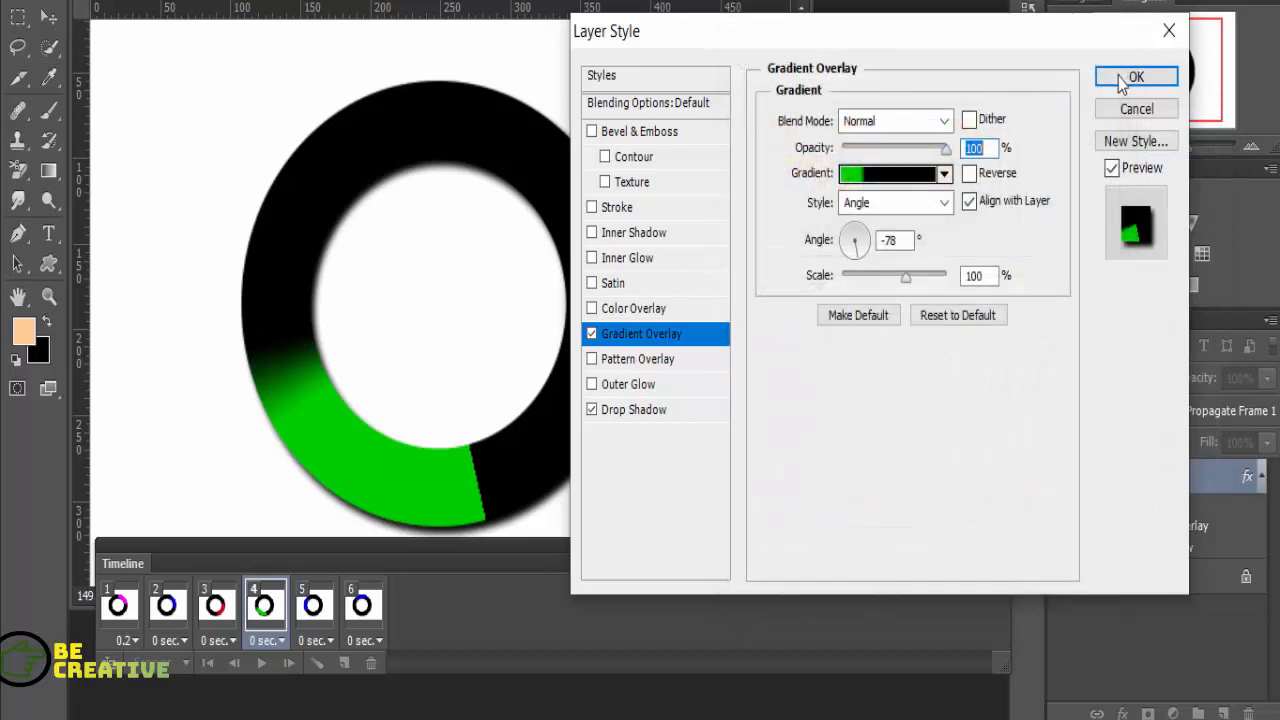
{"action": "left_click", "coordinate": [1136, 77]}
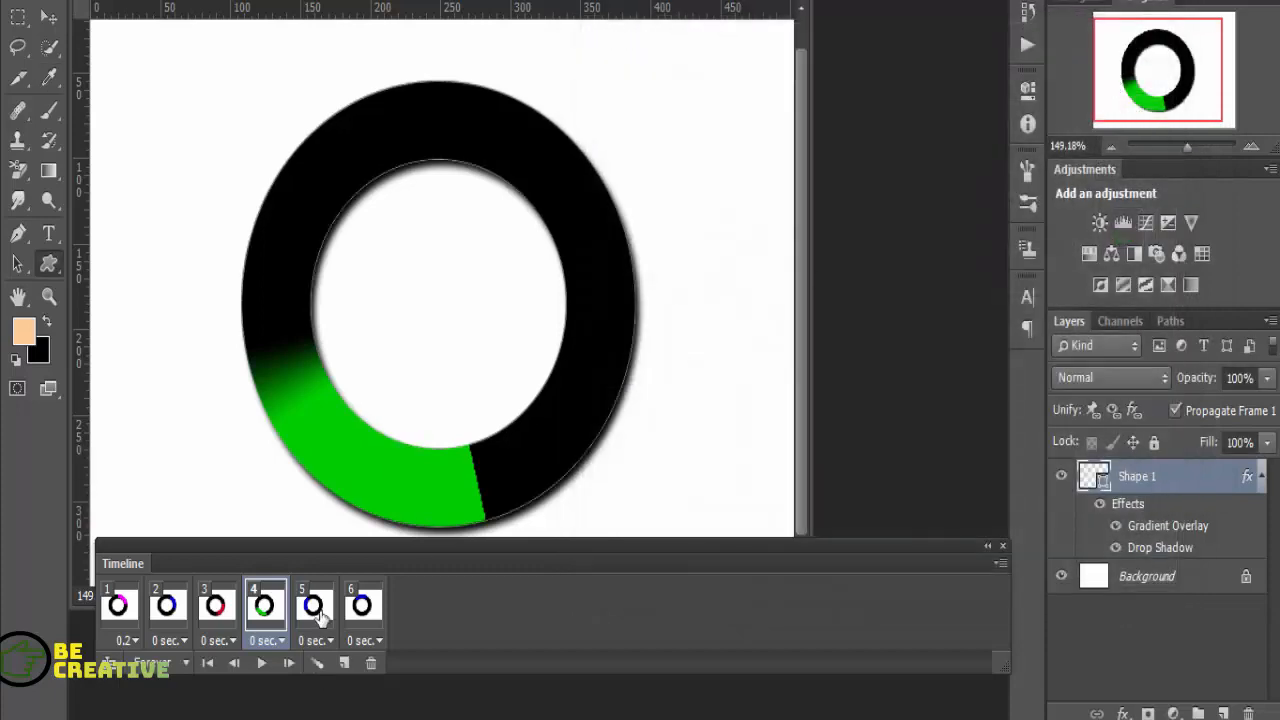
In frame 5, open Shape 1's Gradient Overlay for editing and switch its gradient to the Chrome preset
{"action": "left_click", "coordinate": [316, 612]}
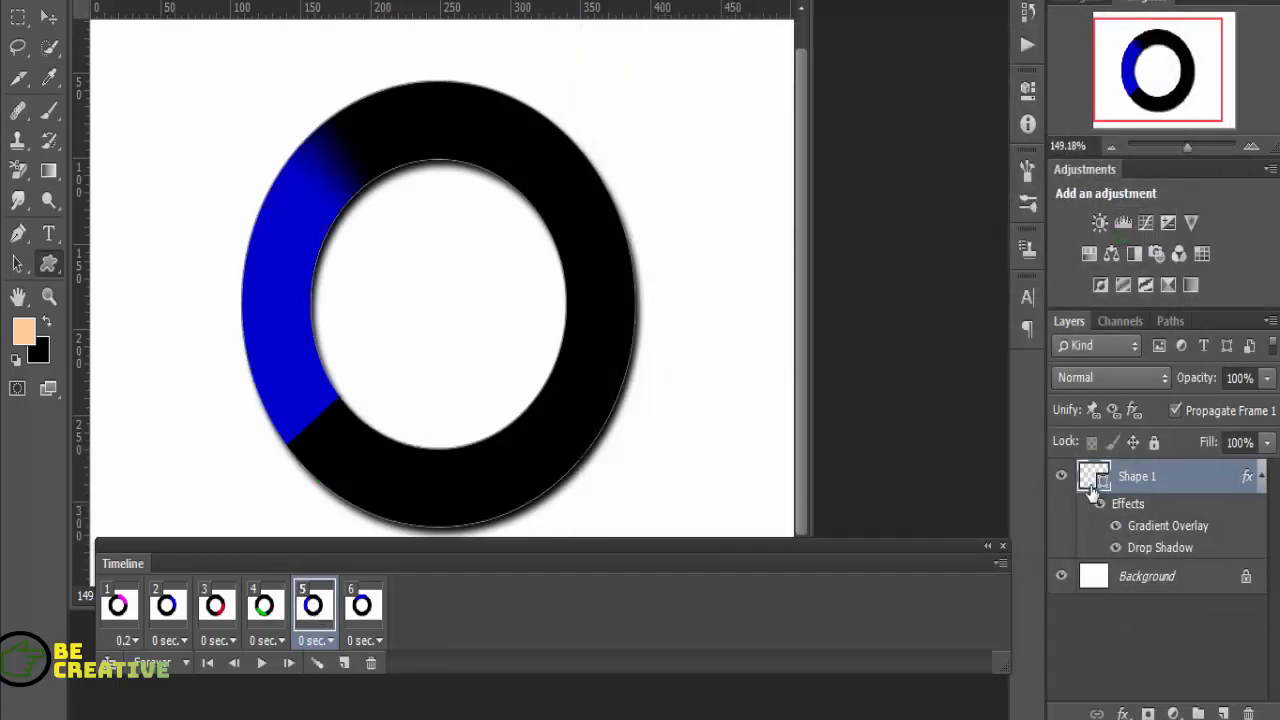
{"action": "right_click", "coordinate": [1093, 485]}
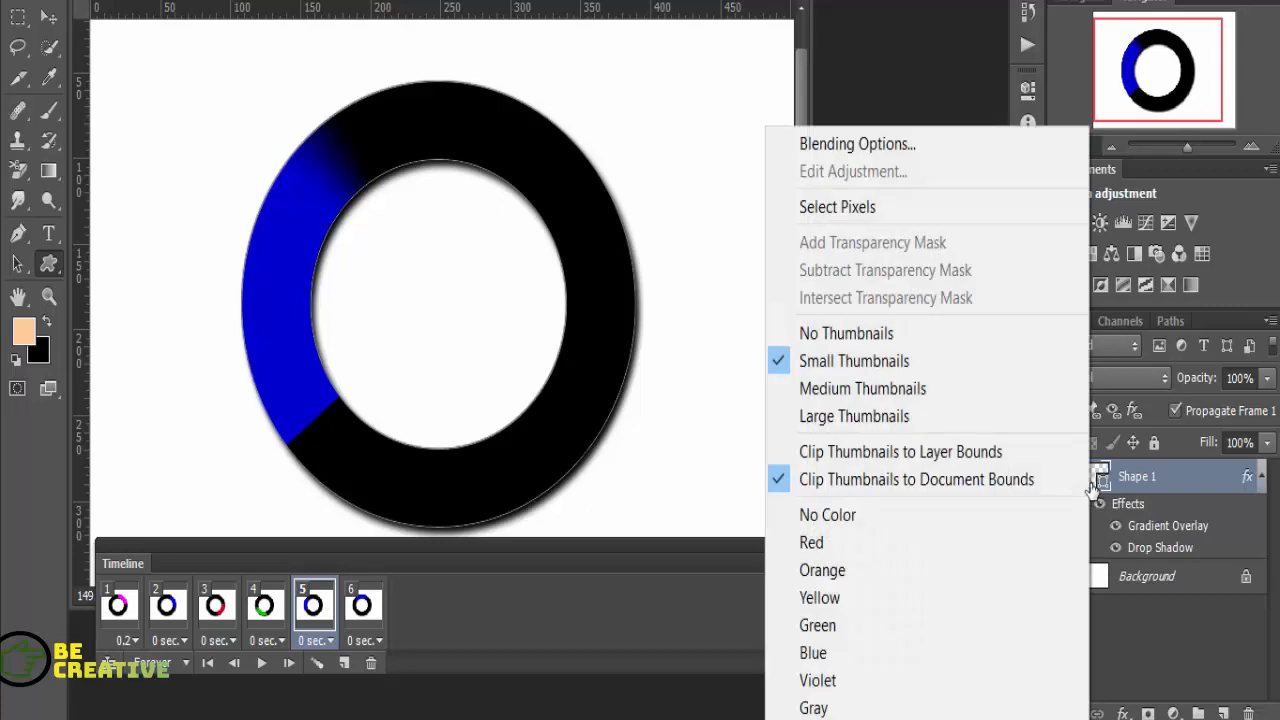
{"action": "left_click", "coordinate": [985, 150]}
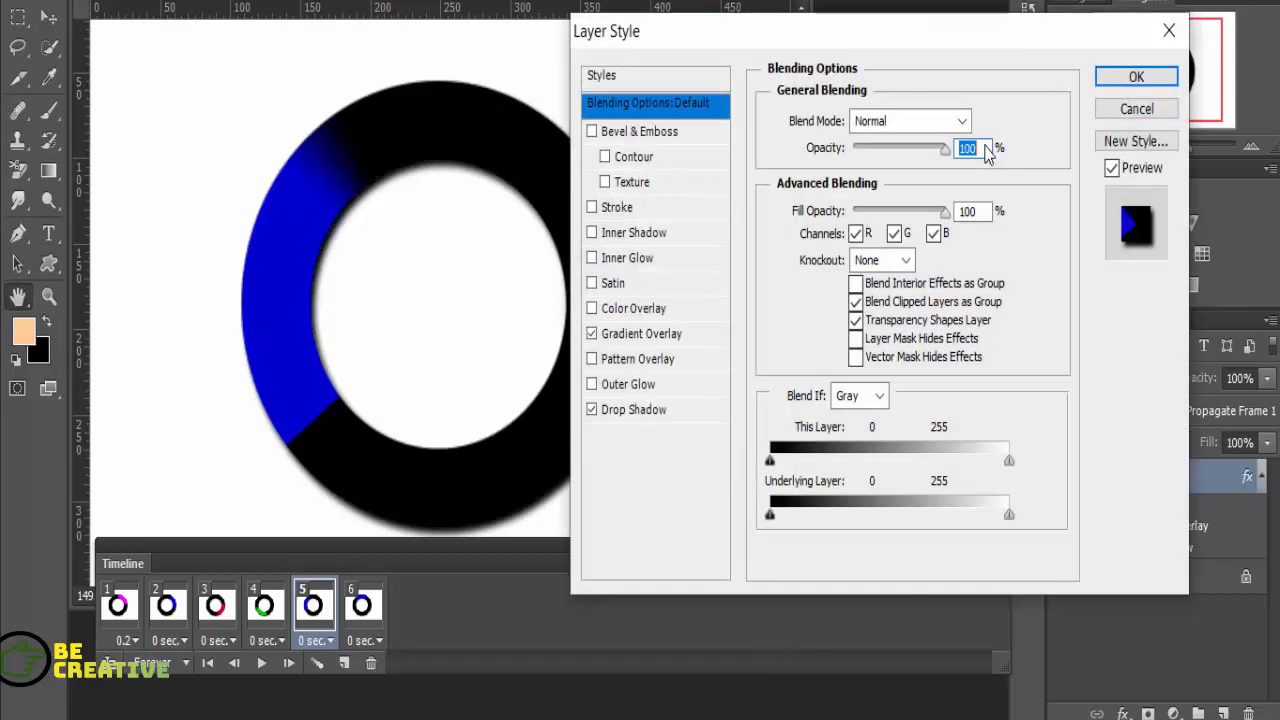
{"action": "left_click", "coordinate": [685, 339]}
{"action": "left_click", "coordinate": [861, 178]}
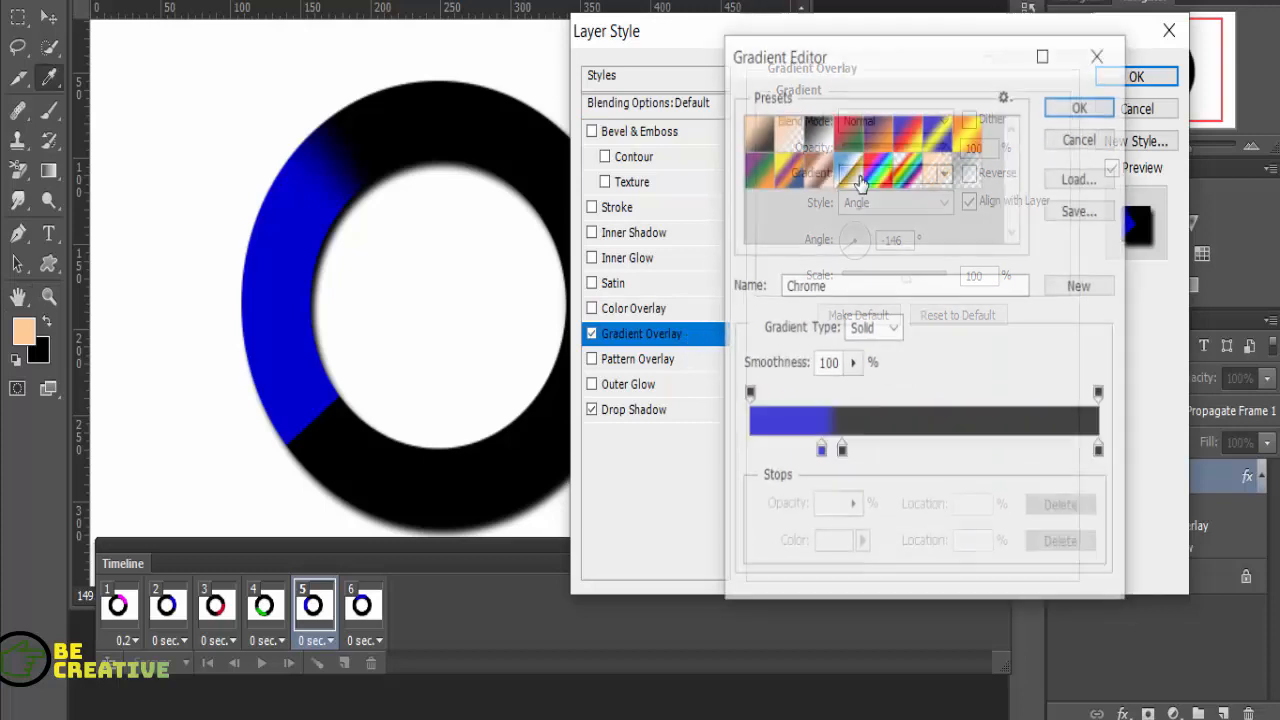
{"action": "left_click", "coordinate": [848, 175]}
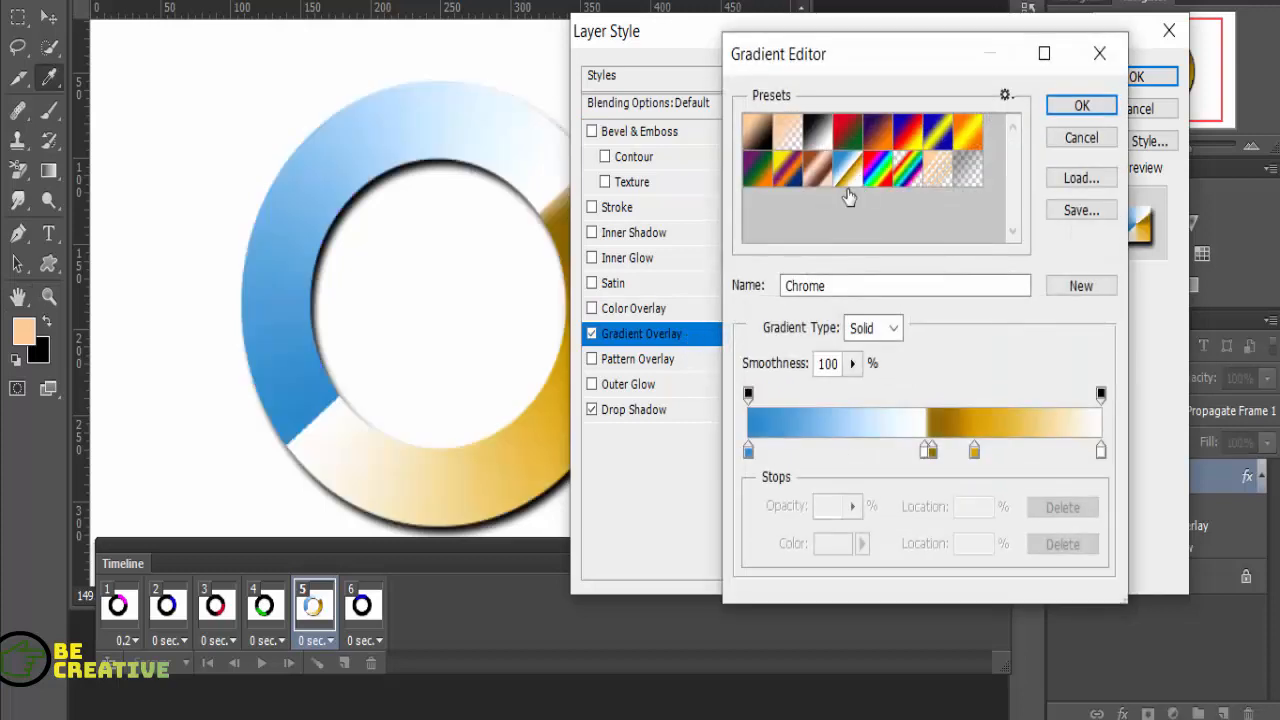
Recolor the blue stop at 0% of frame 5's Chrome gradient to yellow ffff00
{"action": "left_click", "coordinate": [749, 452]}
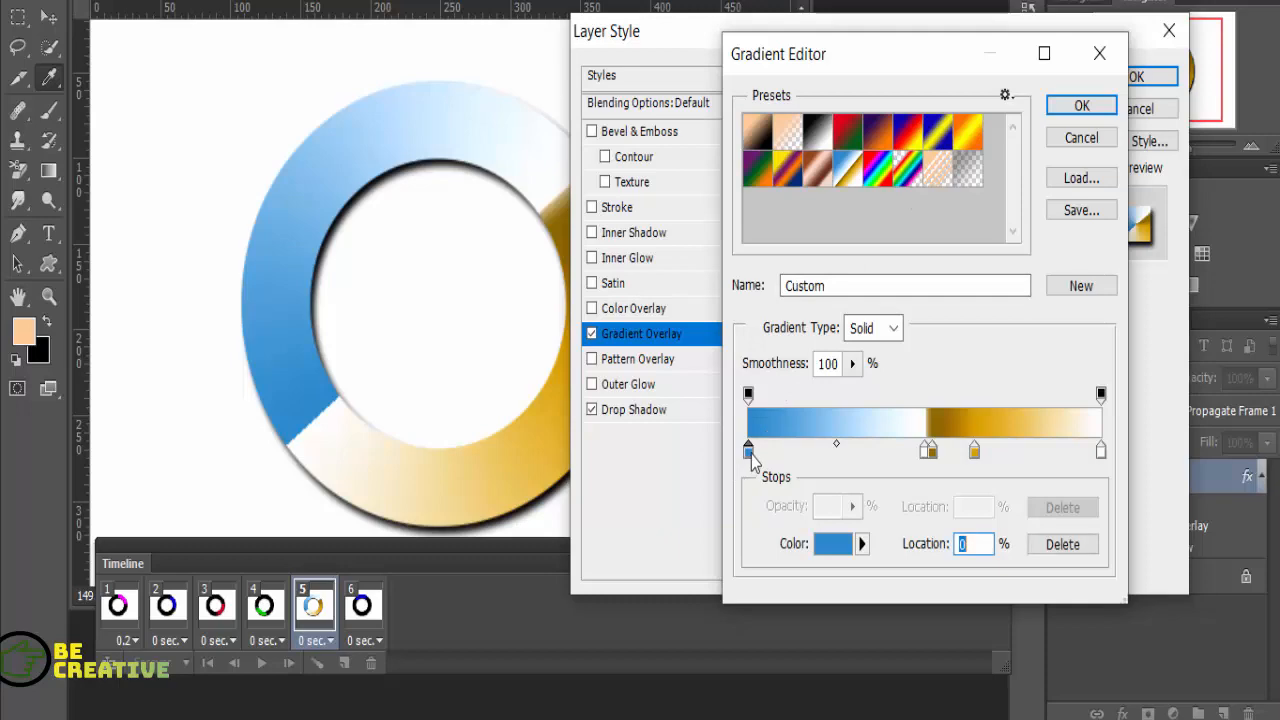
{"action": "left_click", "coordinate": [829, 555]}
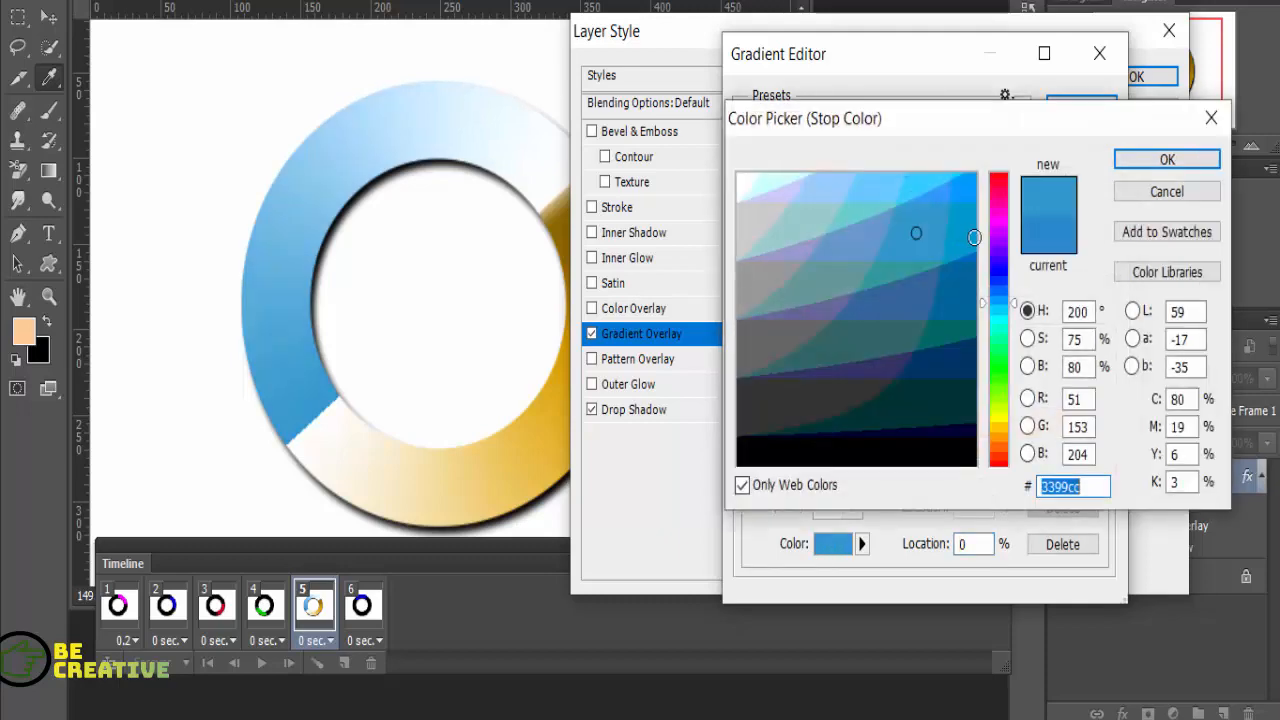
{"action": "left_click_drag", "start_coordinate": [1018, 310], "coordinate": [1014, 415]}
{"action": "left_click", "coordinate": [976, 173]}
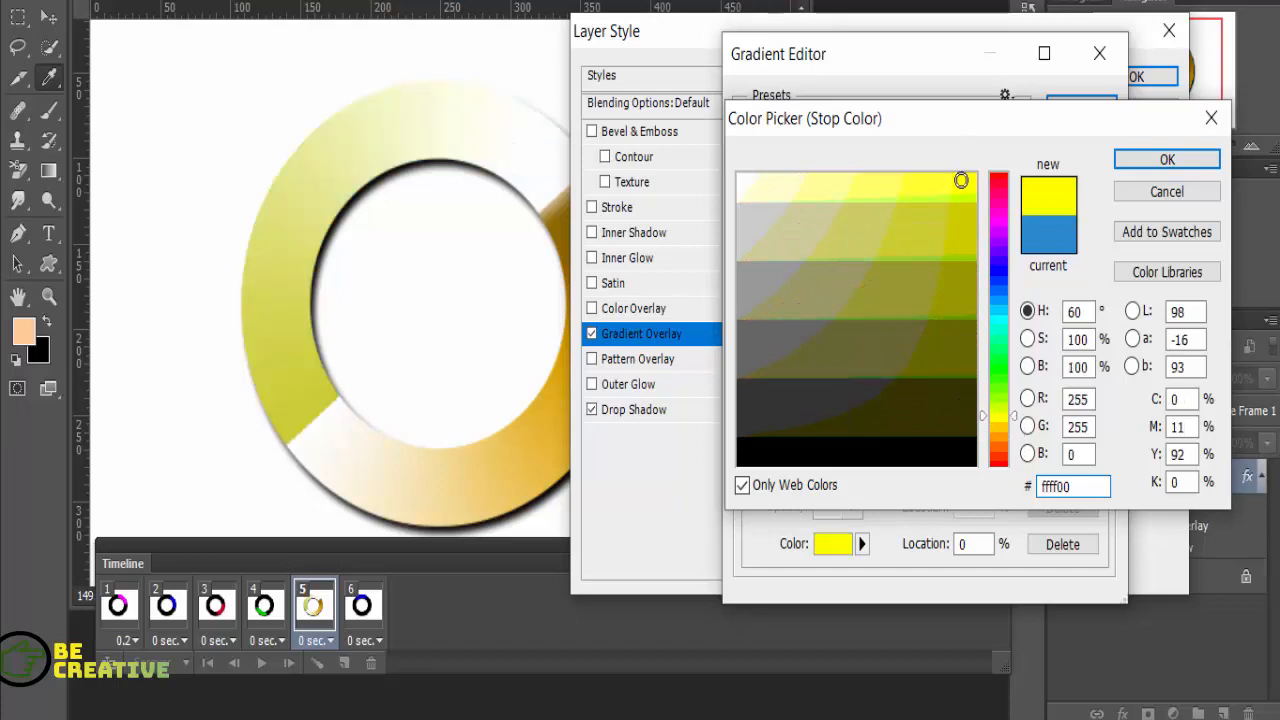
{"action": "left_click", "coordinate": [1122, 160]}
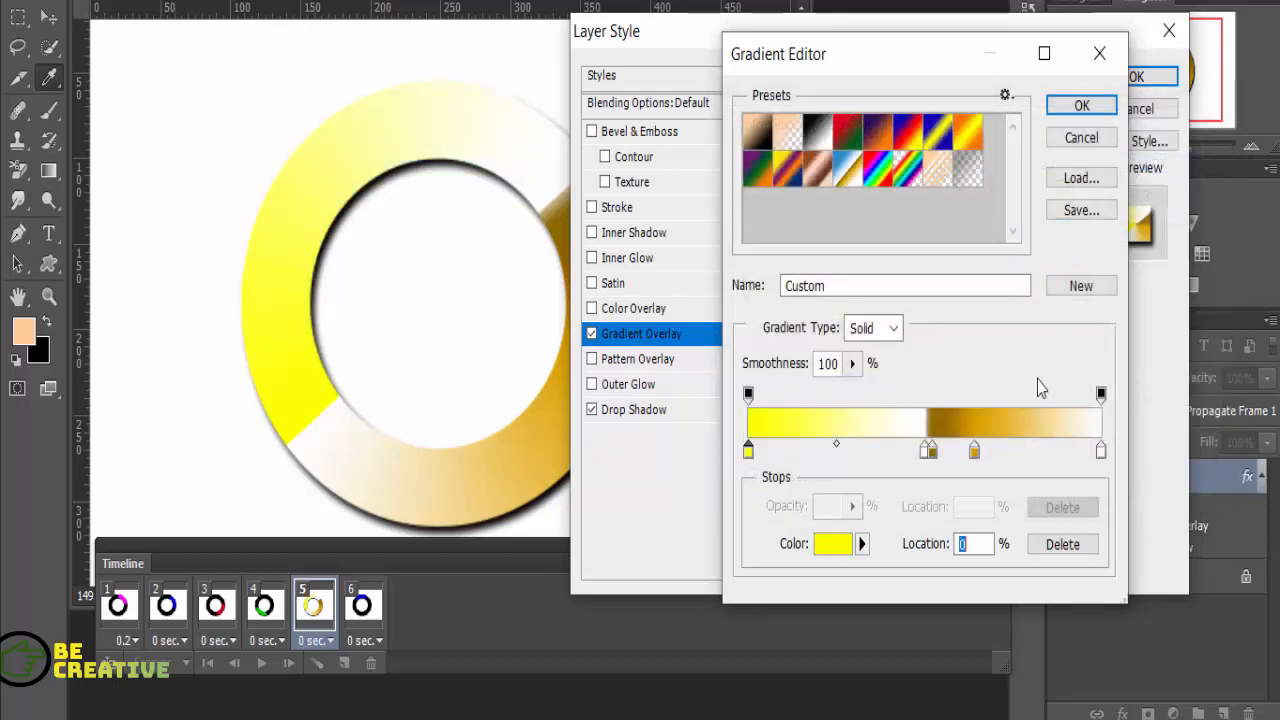
Recolor the gold stop at 64% and the white stop at 100% of frame 5's gradient to black
{"action": "left_click", "coordinate": [975, 452]}
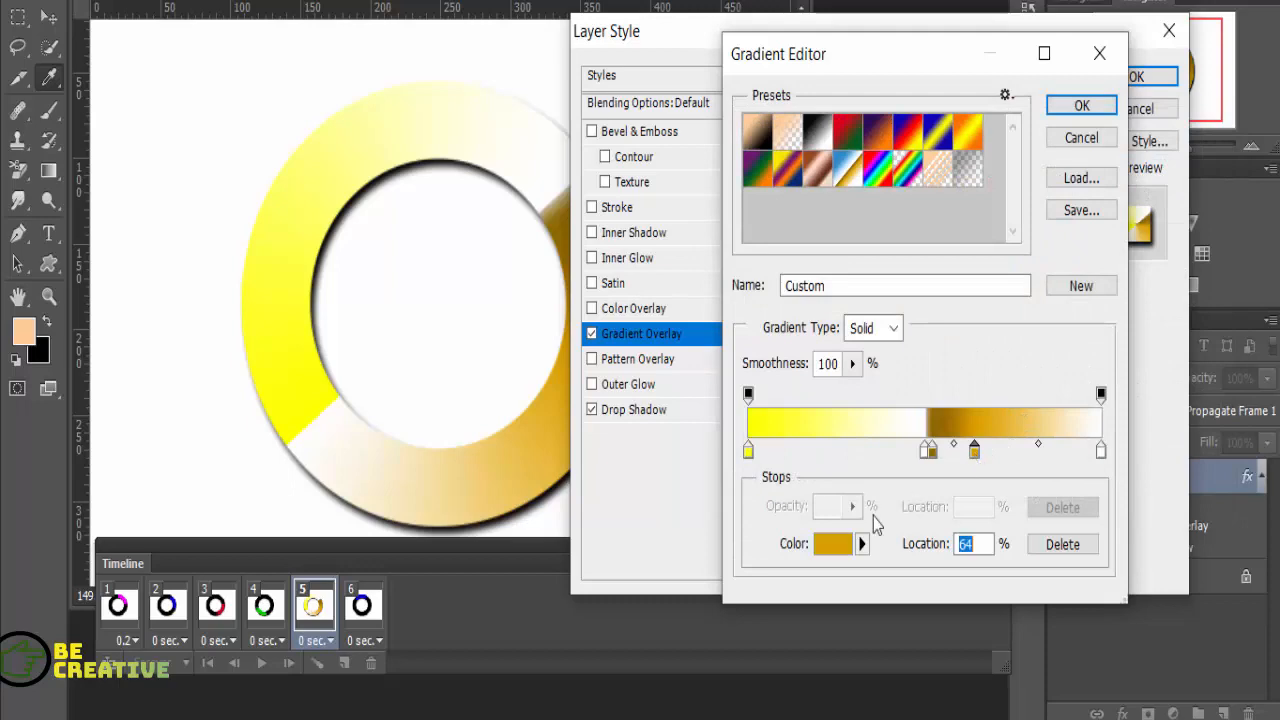
{"action": "left_click", "coordinate": [848, 543]}
{"action": "left_click", "coordinate": [809, 456]}
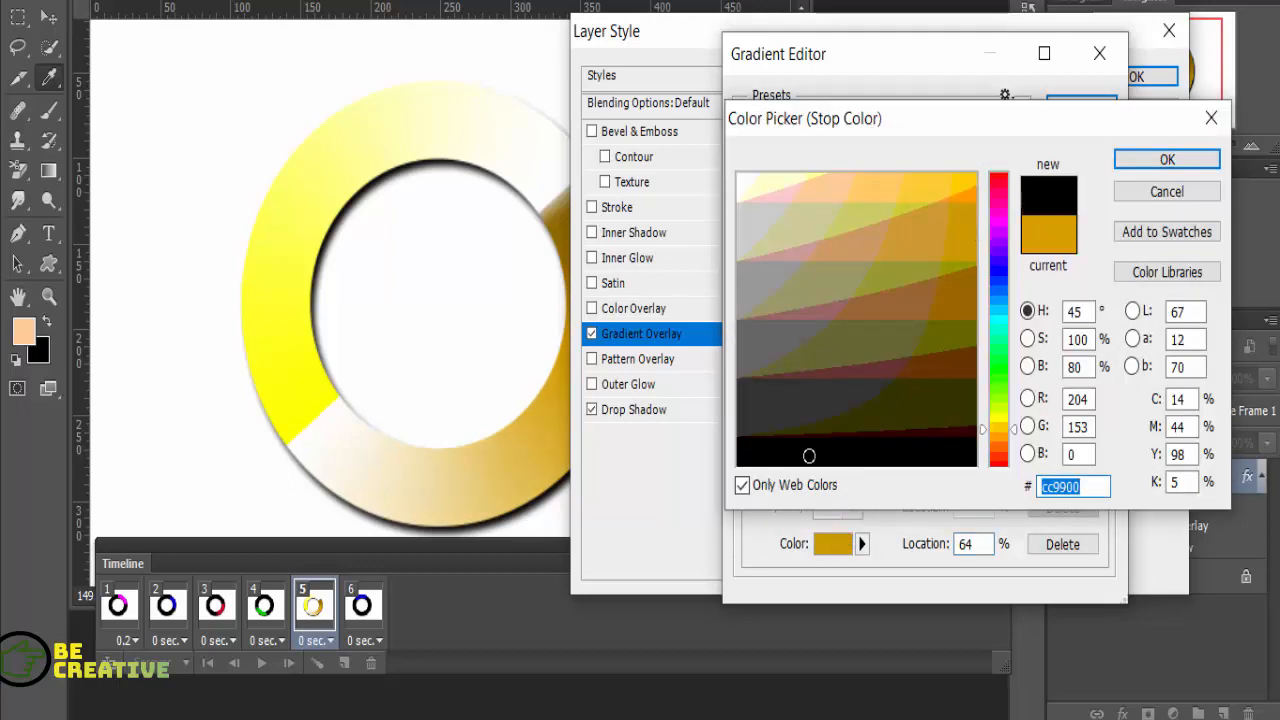
{"action": "left_click", "coordinate": [1163, 160]}
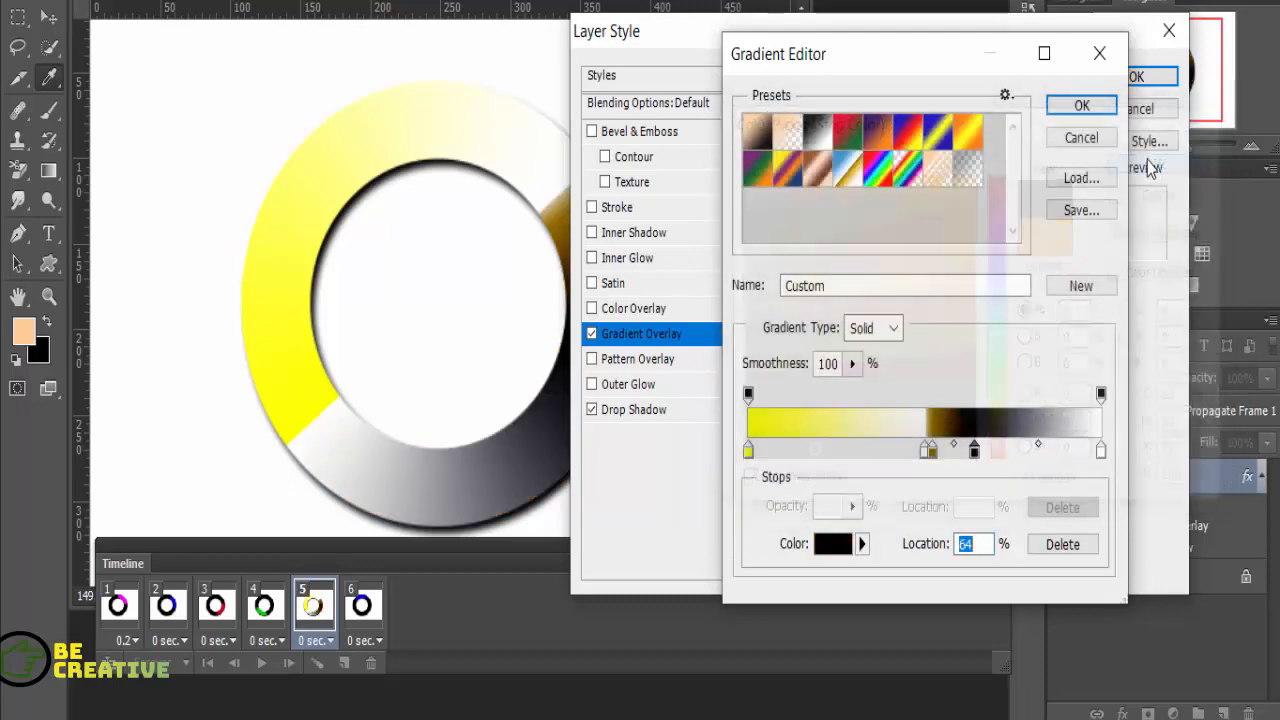
{"action": "left_click", "coordinate": [1101, 452]}
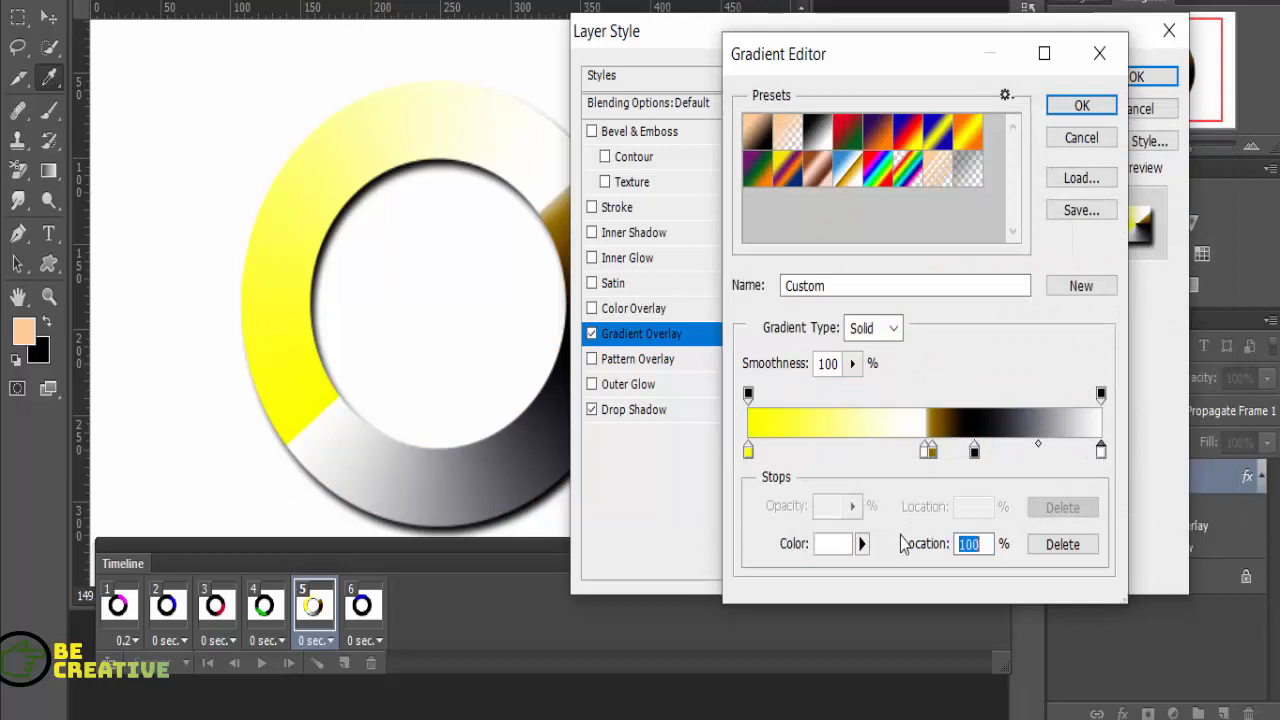
{"action": "left_click", "coordinate": [830, 545]}
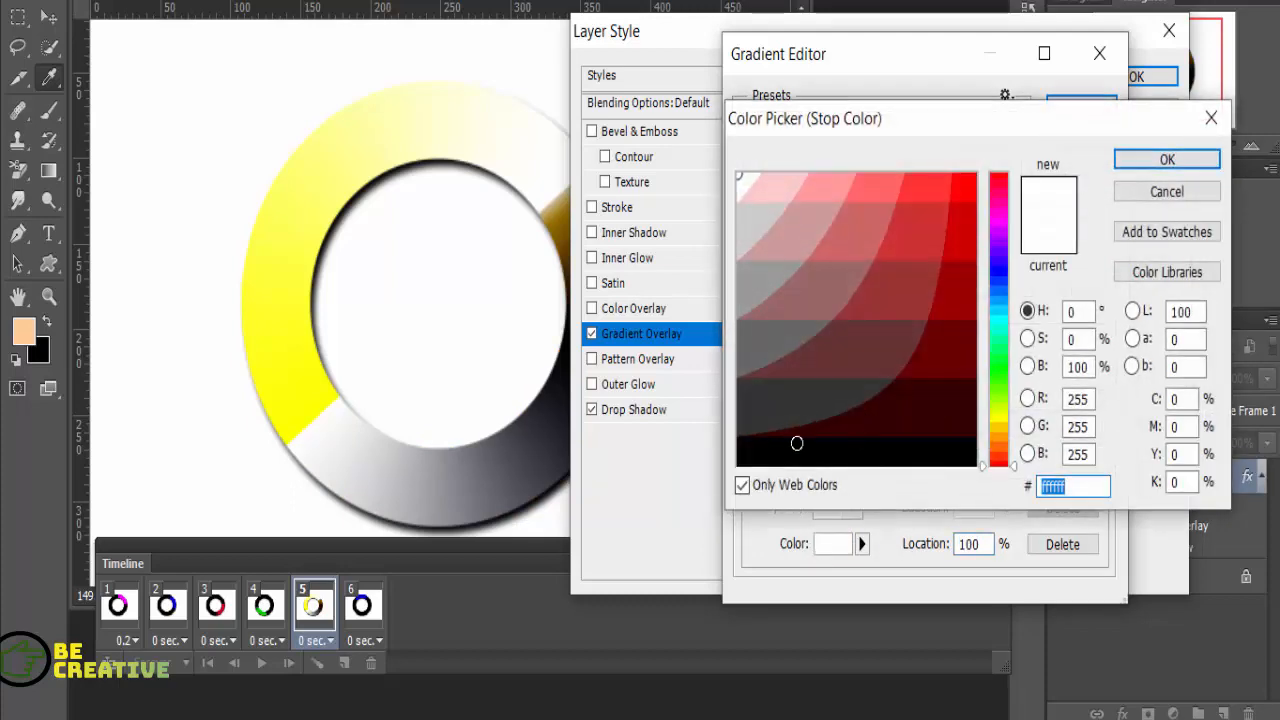
{"action": "left_click", "coordinate": [797, 443]}
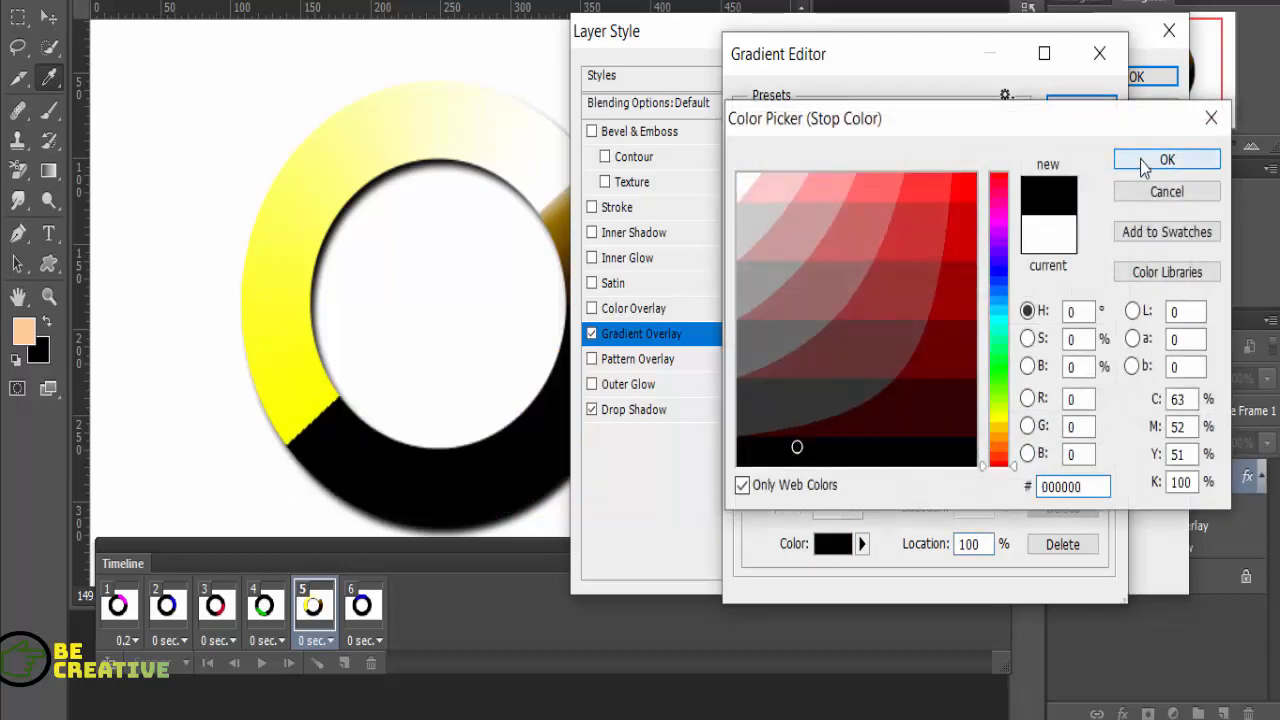
{"action": "left_click", "coordinate": [1144, 162]}
Recolor the white stop at 50% to black 000000, and apply the edited gradient and layer style to frame 5
{"action": "left_click", "coordinate": [923, 456]}
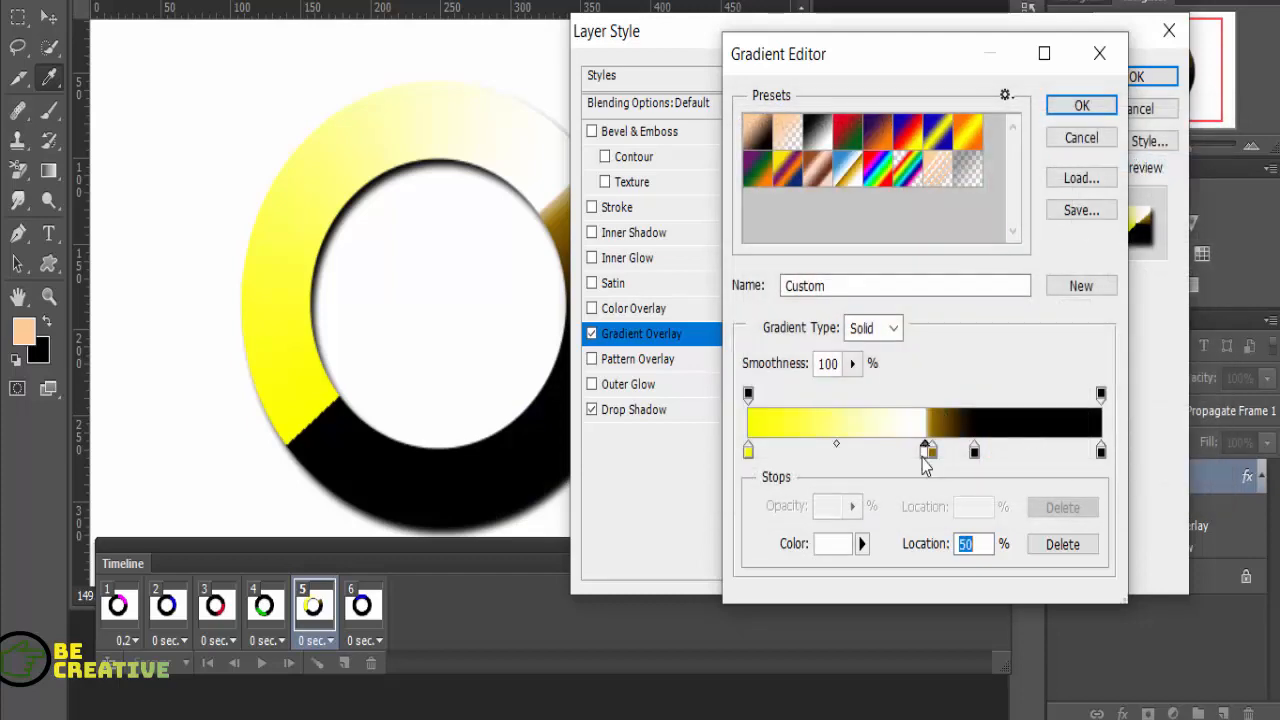
{"action": "left_click", "coordinate": [833, 548]}
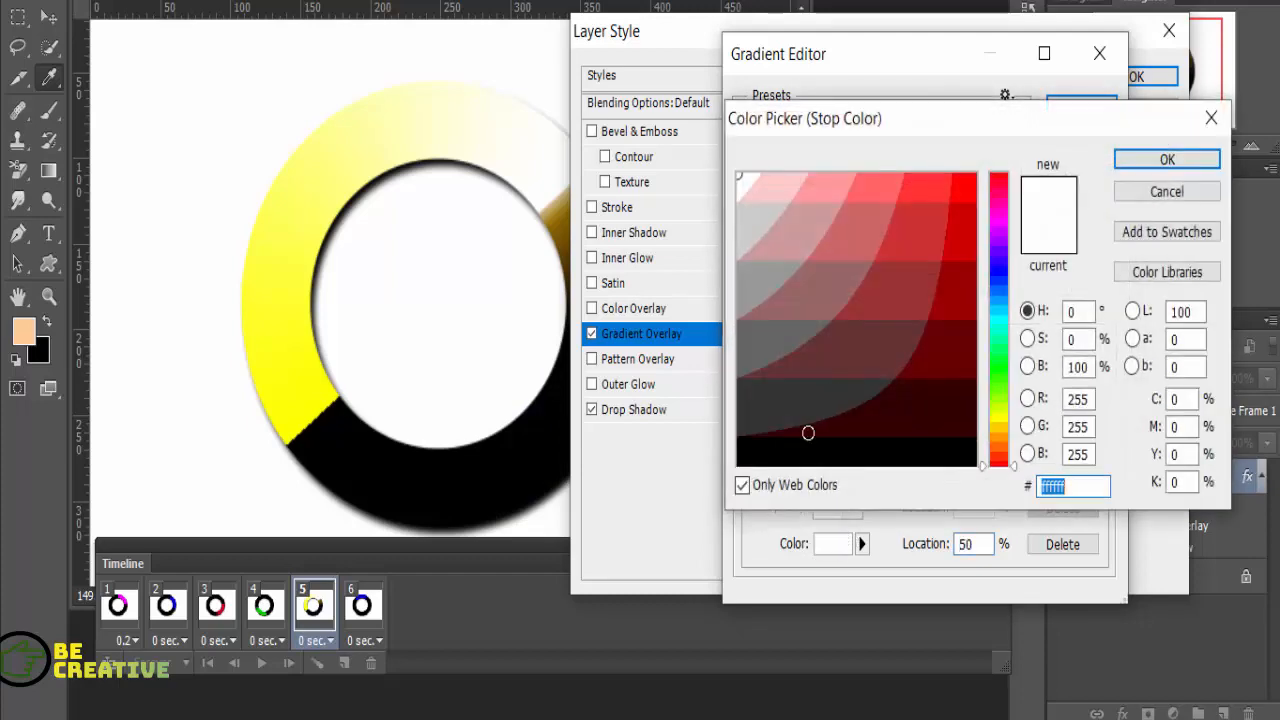
{"action": "left_click", "coordinate": [797, 456]}
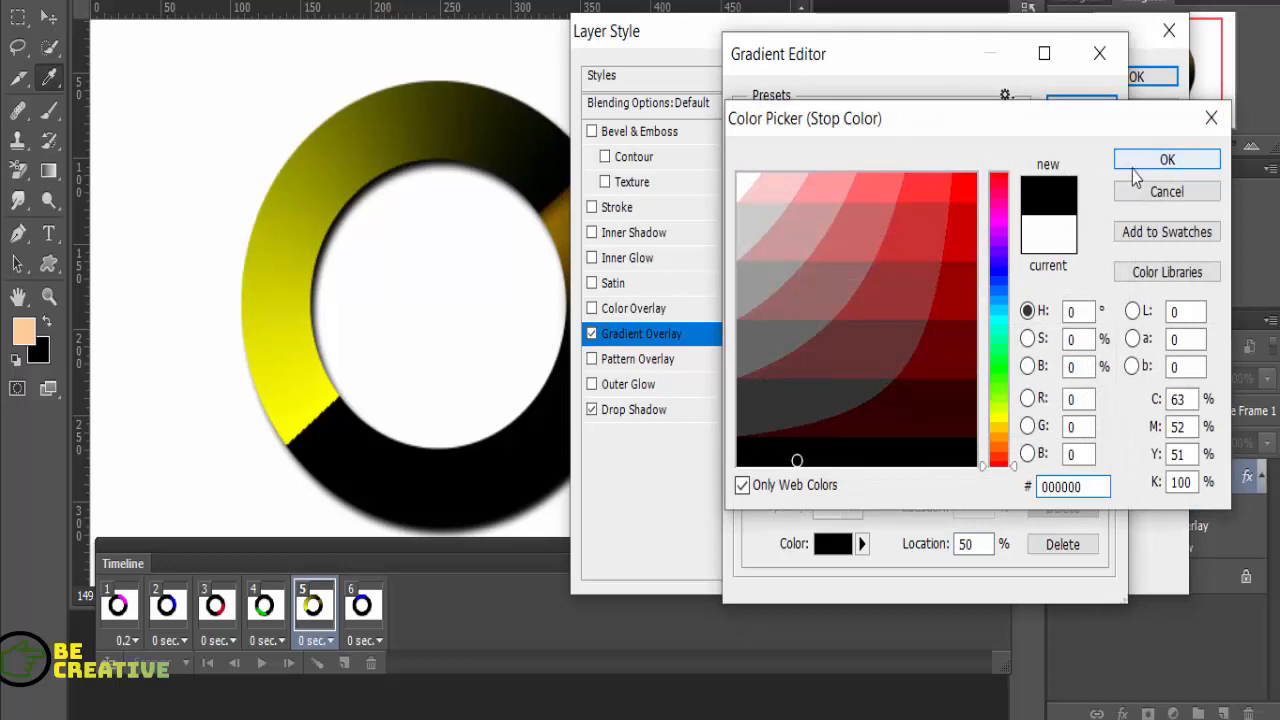
{"action": "left_click", "coordinate": [1140, 162]}
{"action": "left_click", "coordinate": [1082, 107]}
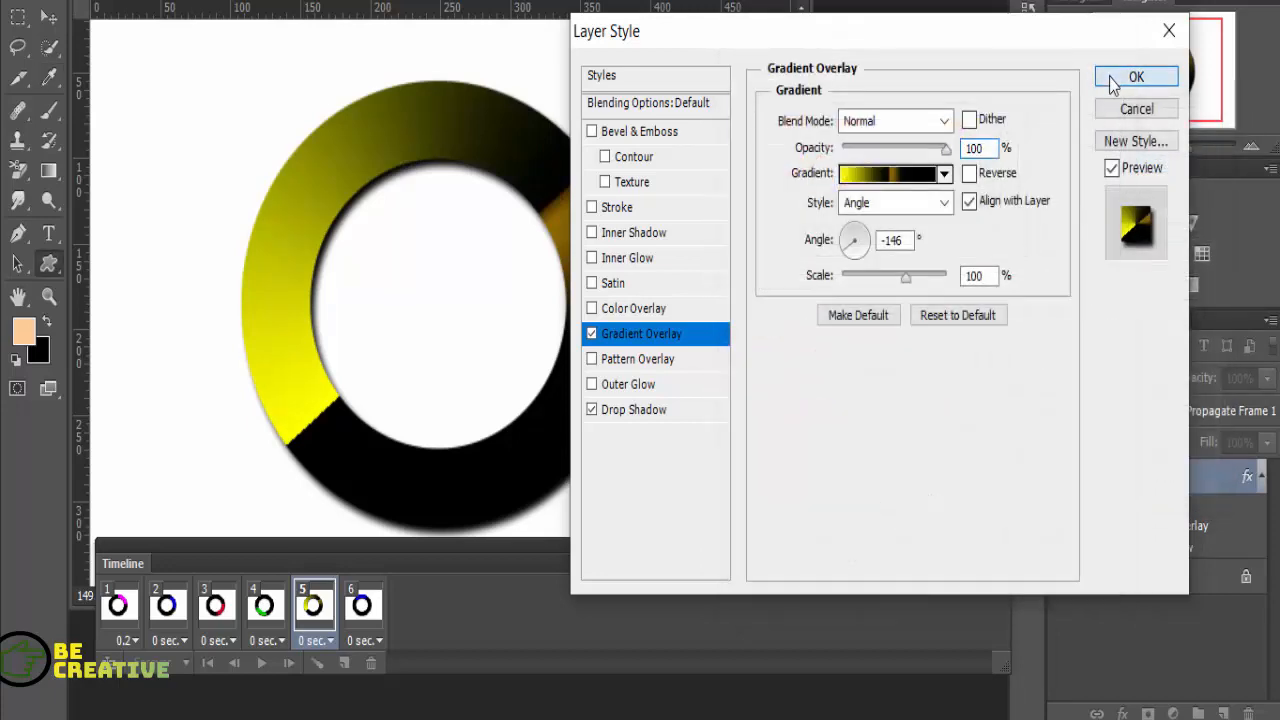
{"action": "left_click", "coordinate": [1113, 83]}
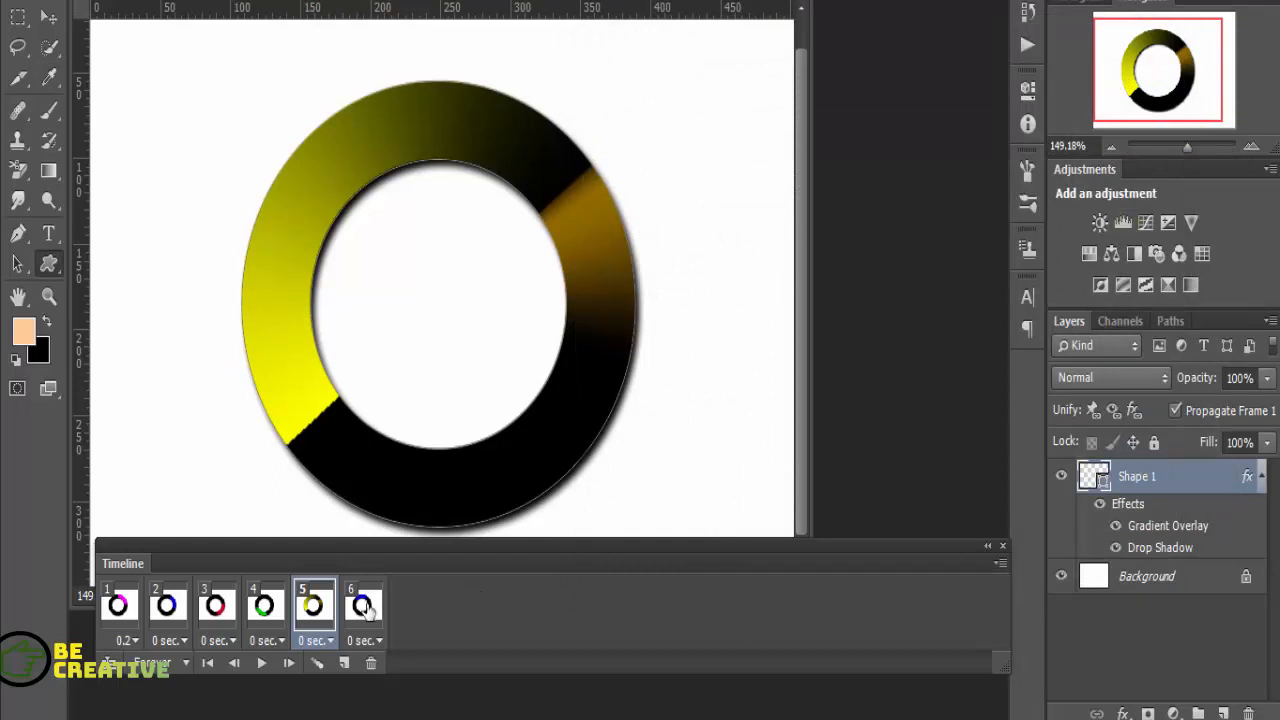
View frame 6, and preview the animation from frame 1 until stopping it on frame 4
{"action": "left_click", "coordinate": [363, 607]}
{"action": "left_click", "coordinate": [118, 604]}
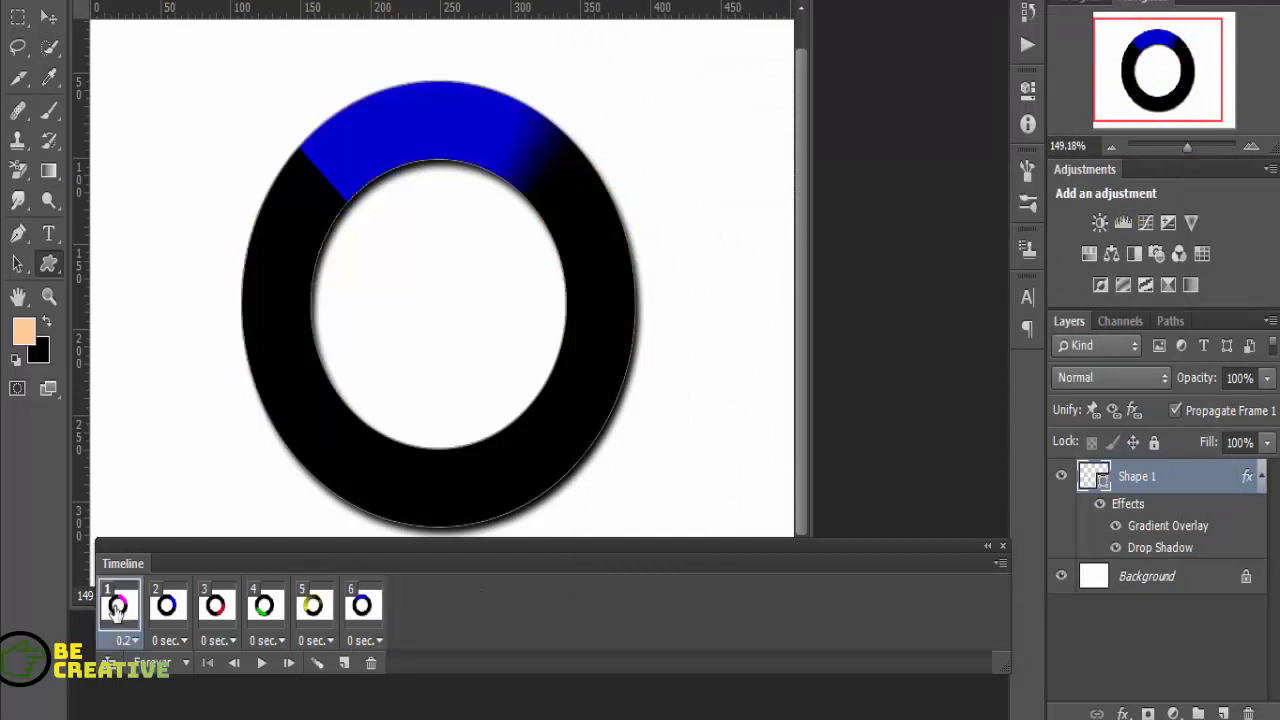
{"action": "left_click", "coordinate": [261, 663]}
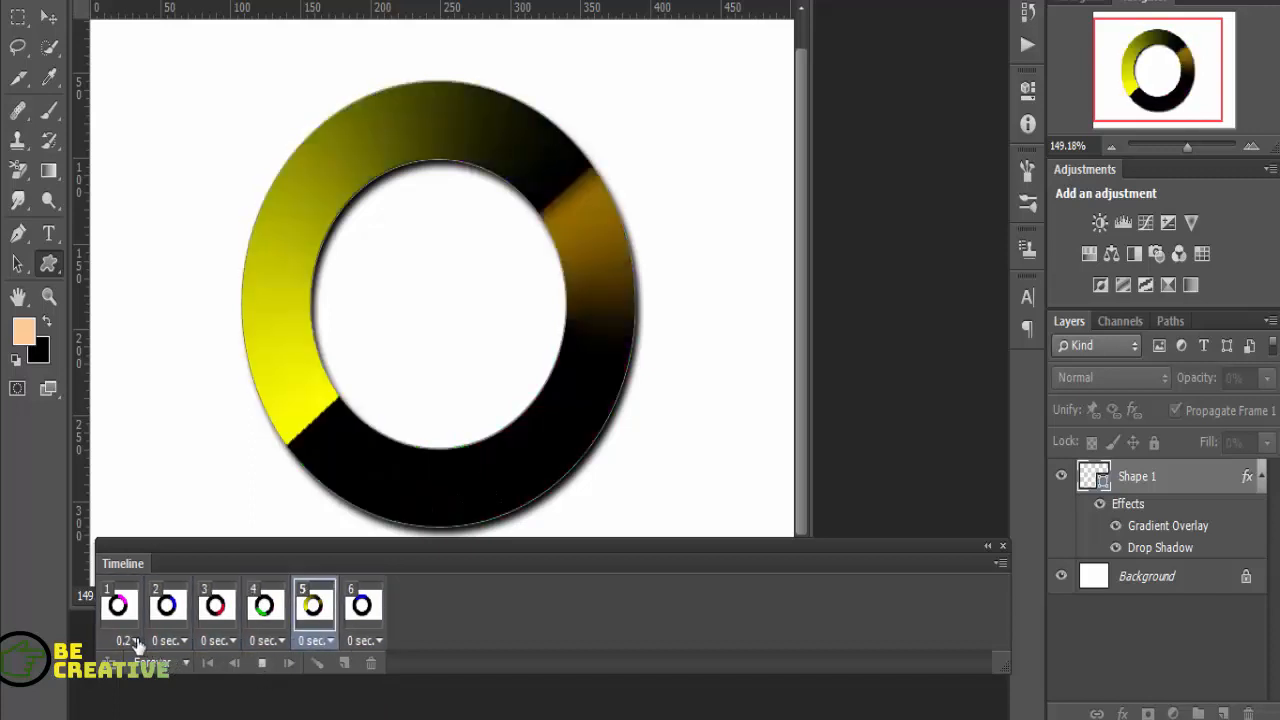
{"action": "left_click", "coordinate": [261, 663]}
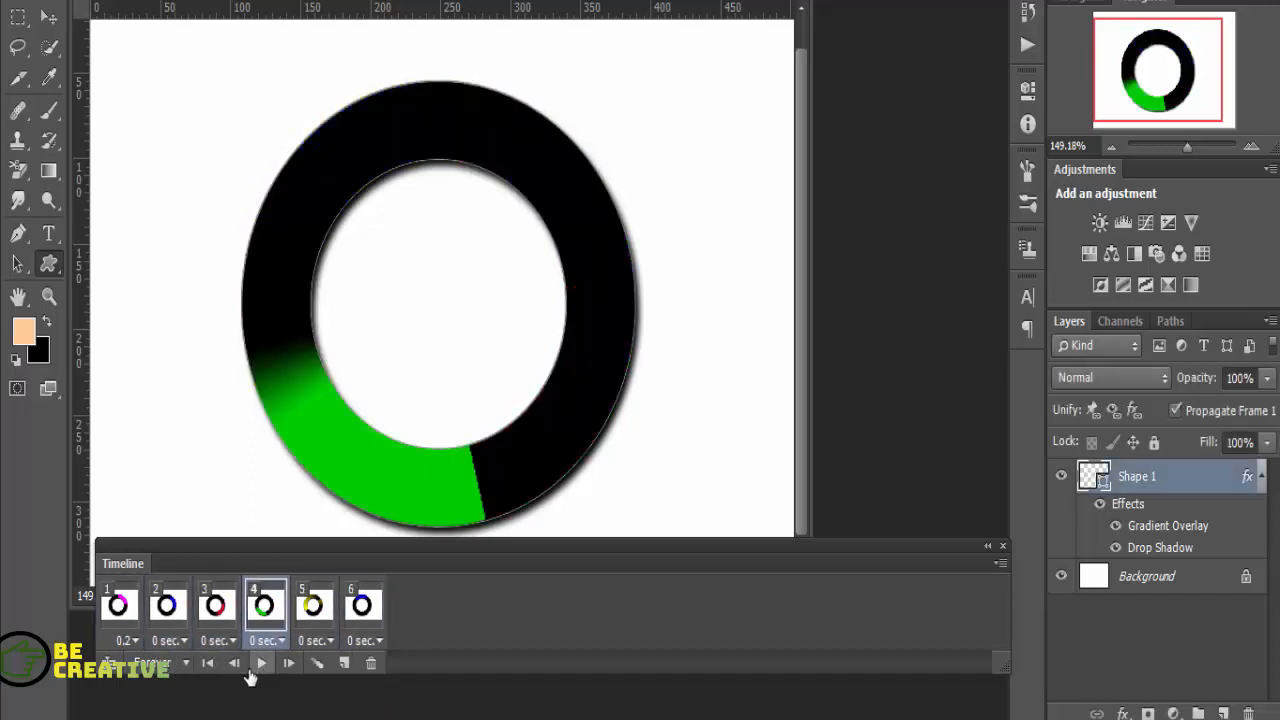
Set the delay of animation frame 1 to 0.1 seconds and play the animation preview
{"action": "left_click", "coordinate": [132, 642]}
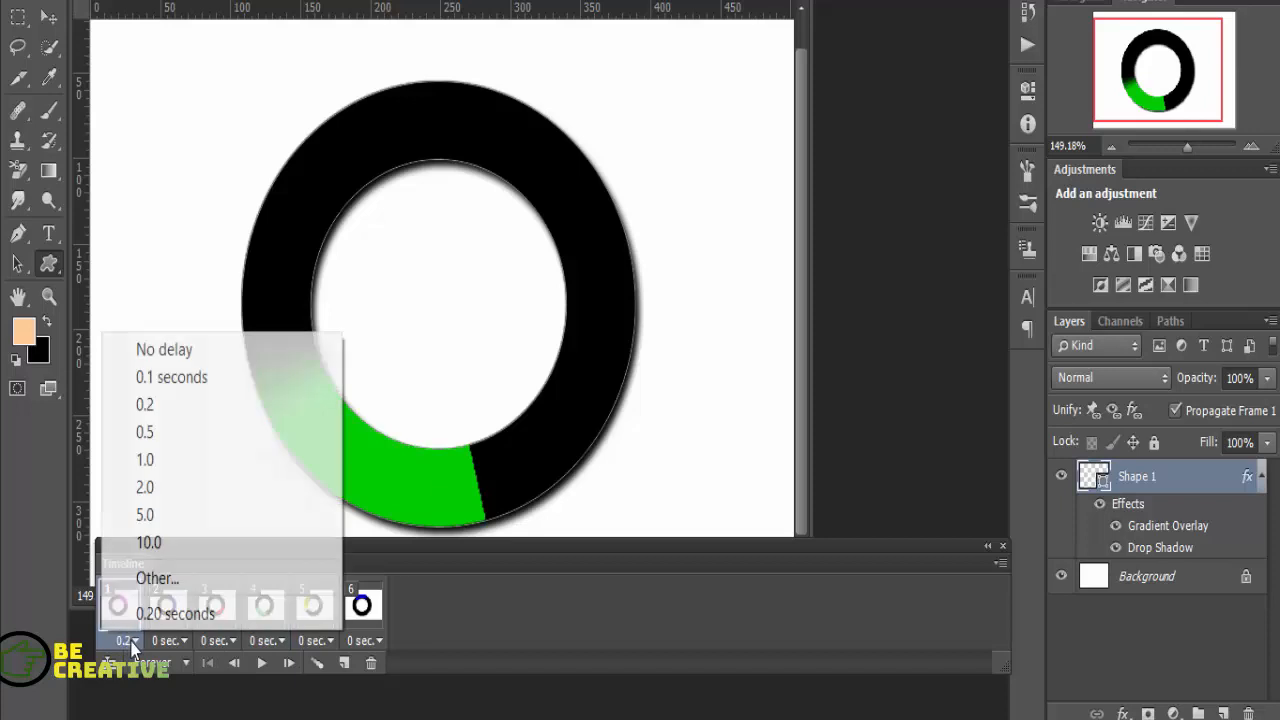
{"action": "left_click", "coordinate": [193, 377]}
{"action": "left_click", "coordinate": [261, 663]}
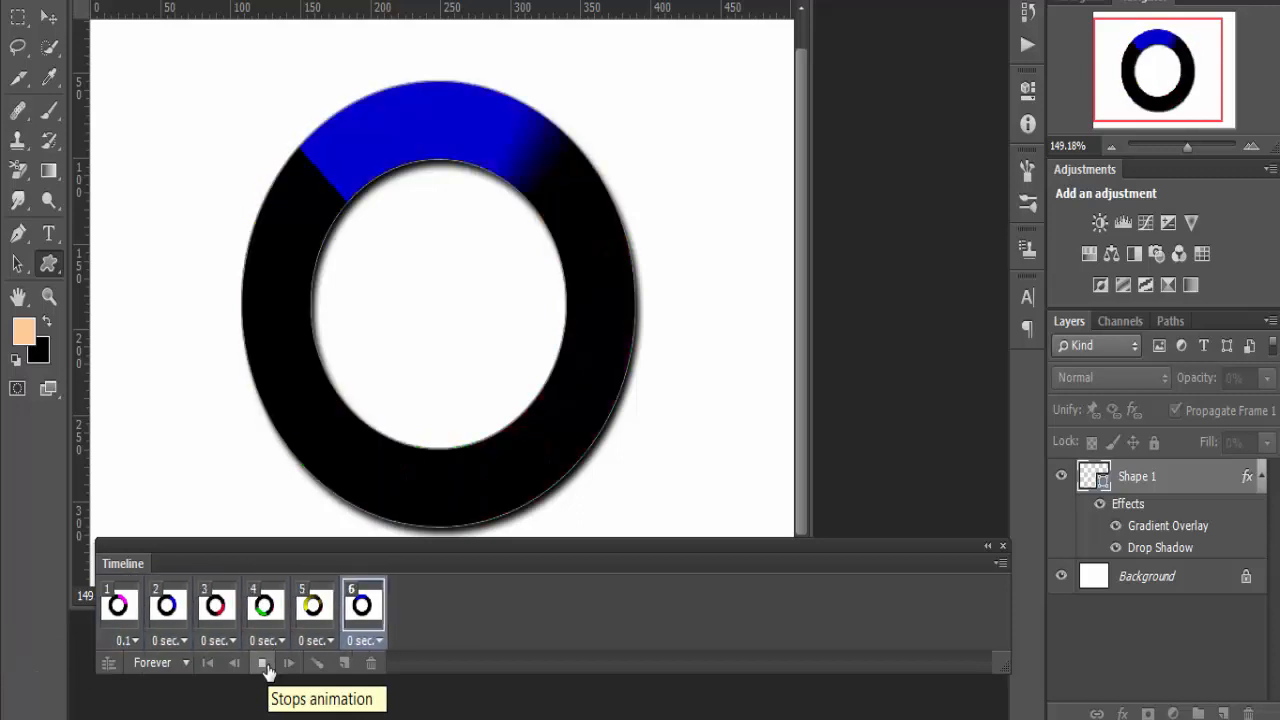
Stop the animation preview with frame 1 selected and open the Save for Web export settings
{"action": "left_click", "coordinate": [266, 668]}
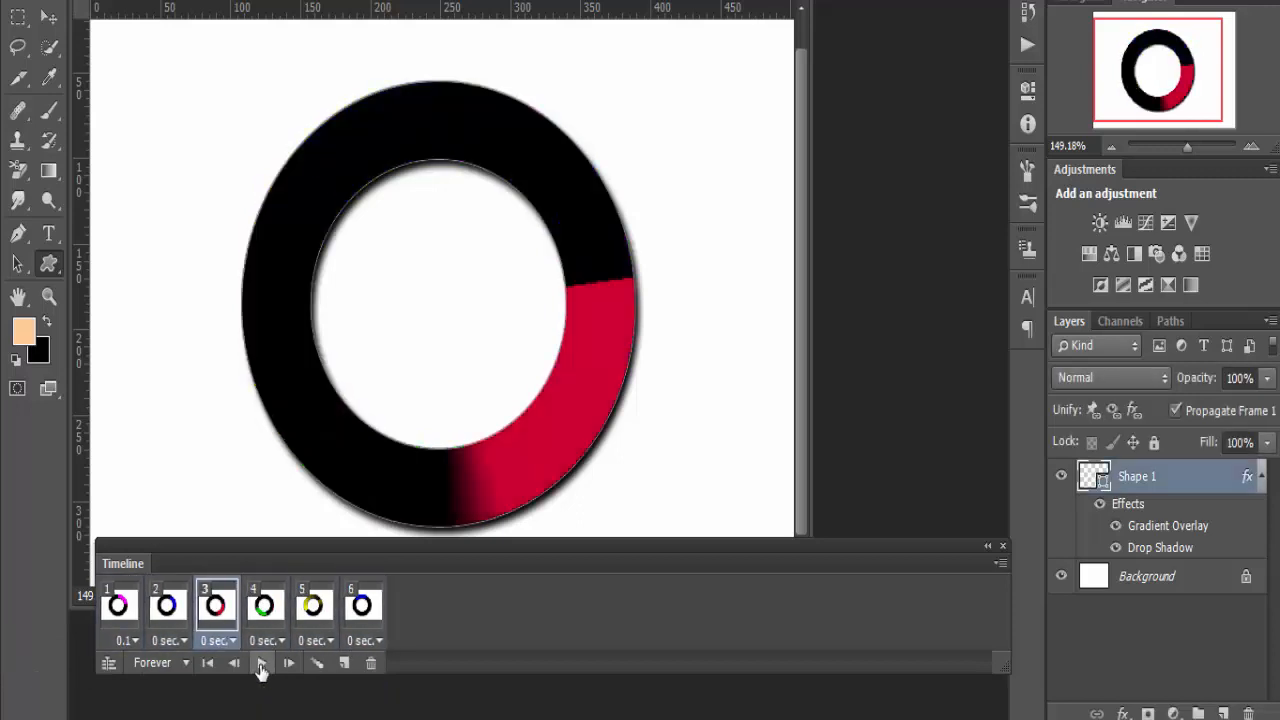
{"action": "left_click", "coordinate": [118, 612]}
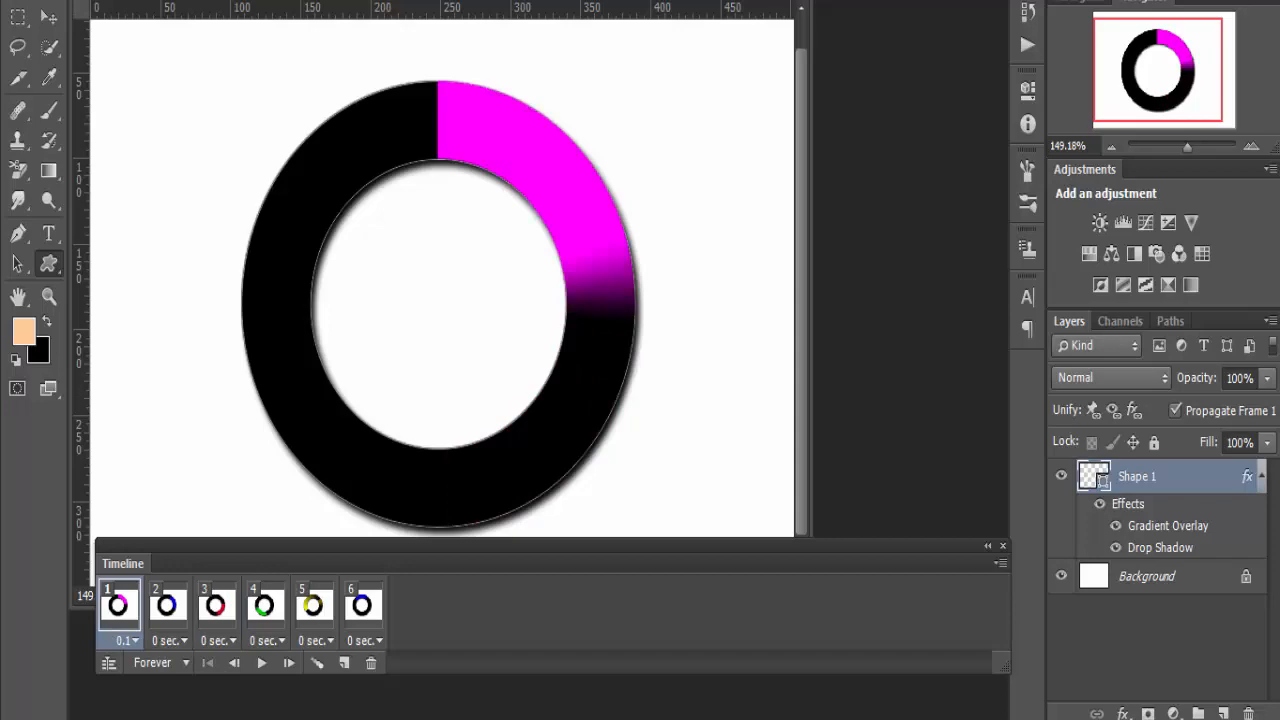
{"action": "left_click", "coordinate": [52, 1]}
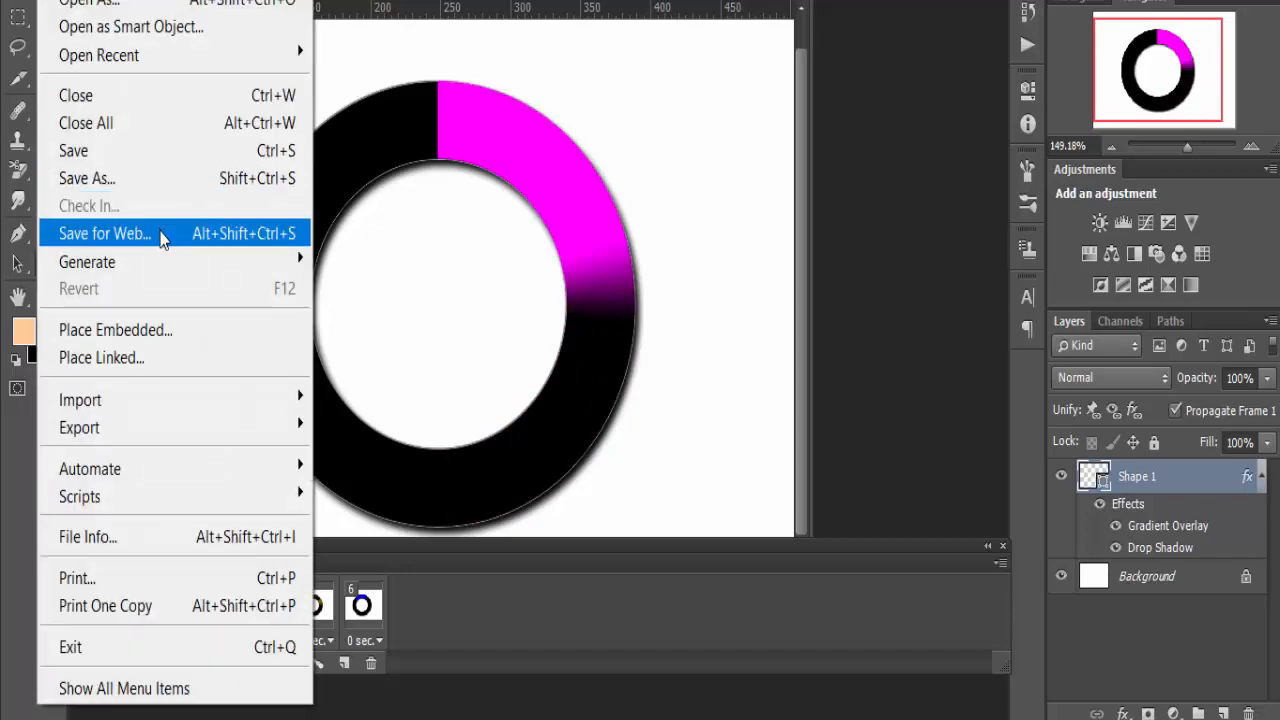
{"action": "left_click", "coordinate": [160, 235]}
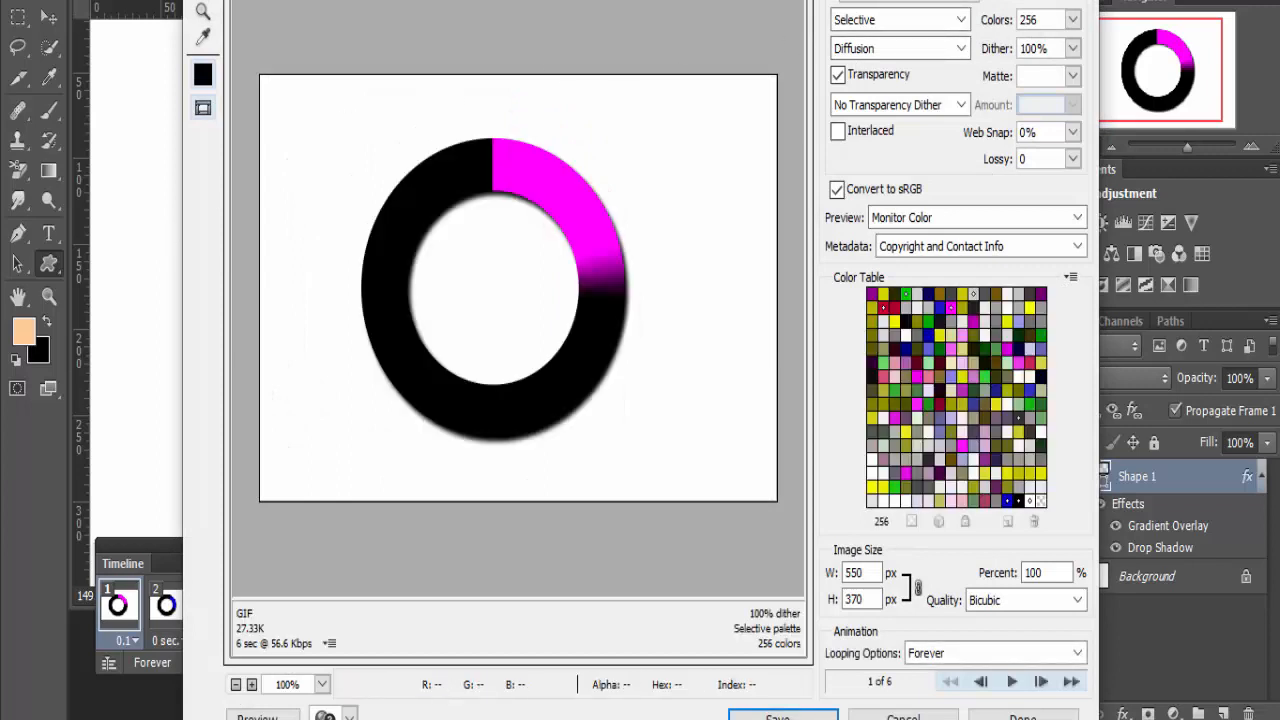
{"action": "left_click_drag", "start_coordinate": [640, 1], "coordinate": [638, 1]}
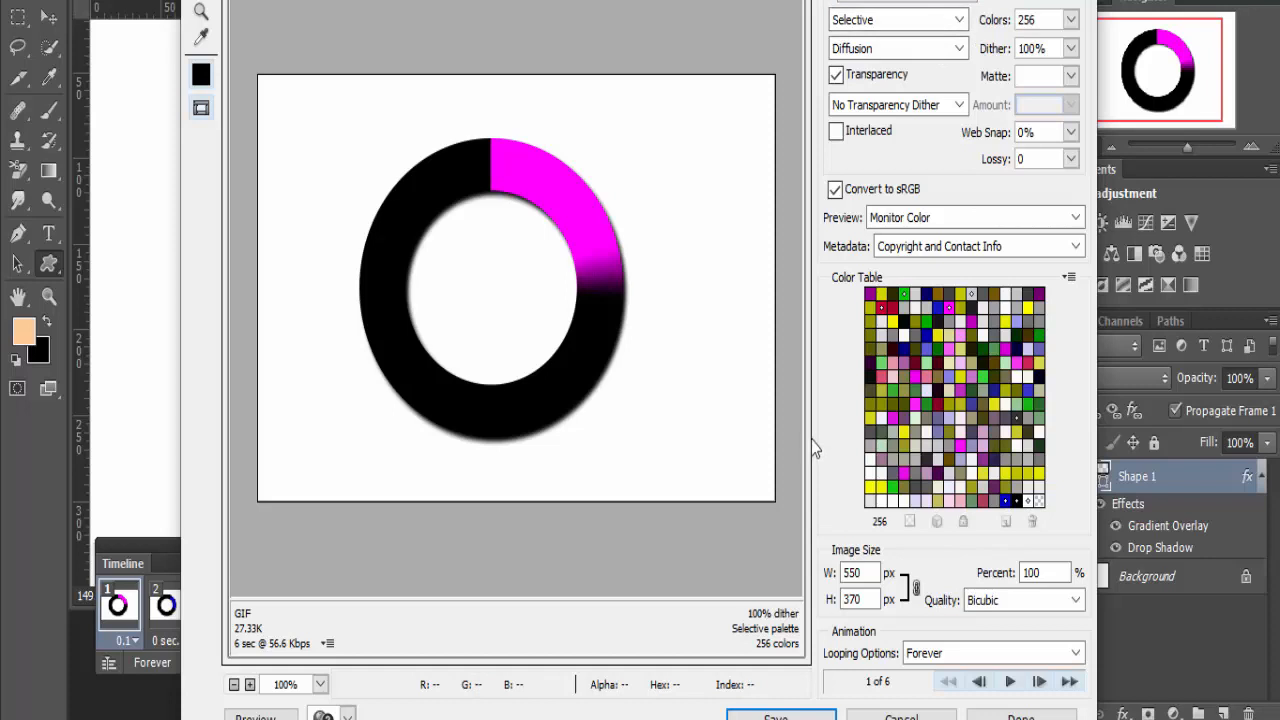
Save the GIF export to the Desktop as animated-gif, using the Images Only format
{"action": "left_click", "coordinate": [776, 716]}
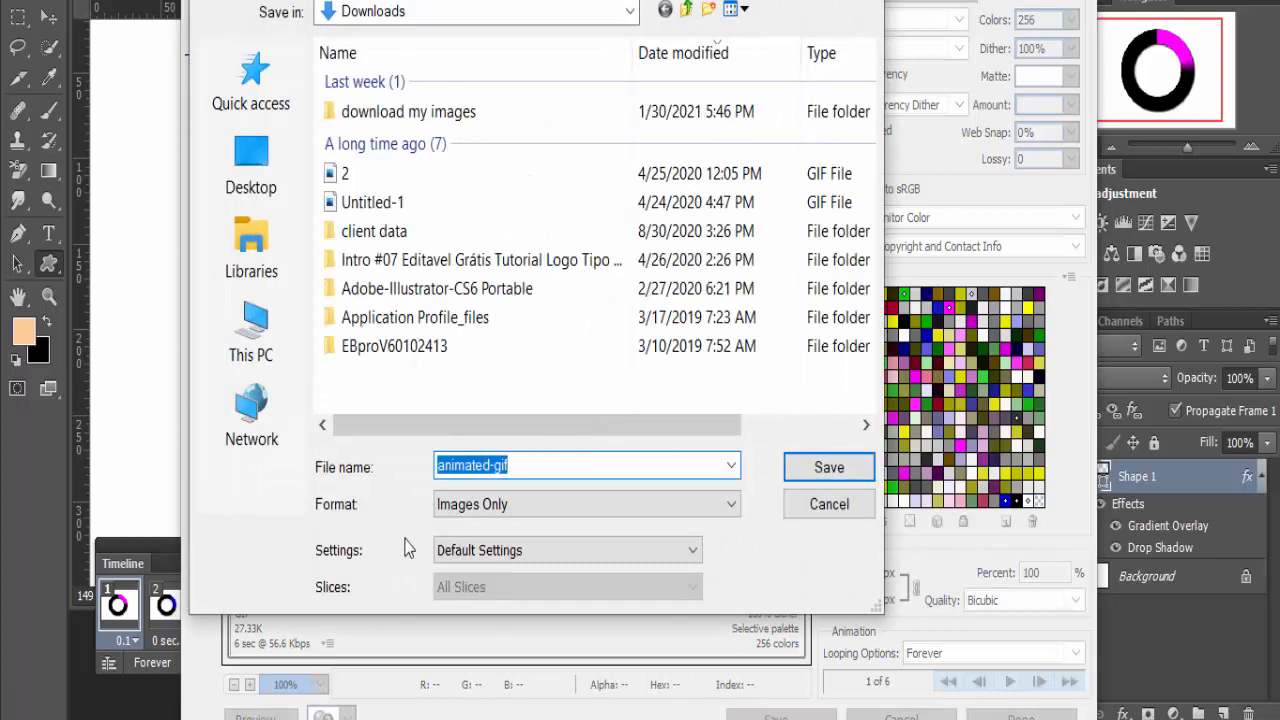
{"action": "left_click", "coordinate": [509, 510]}
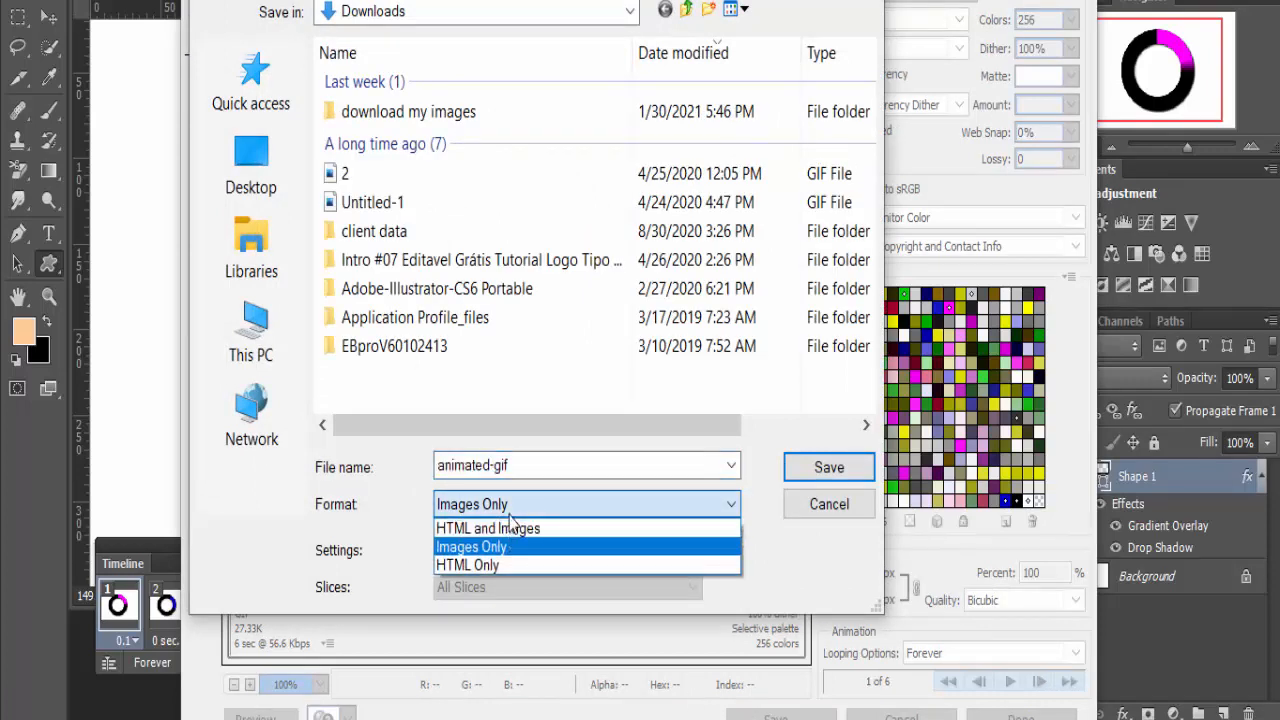
{"action": "left_click", "coordinate": [510, 518]}
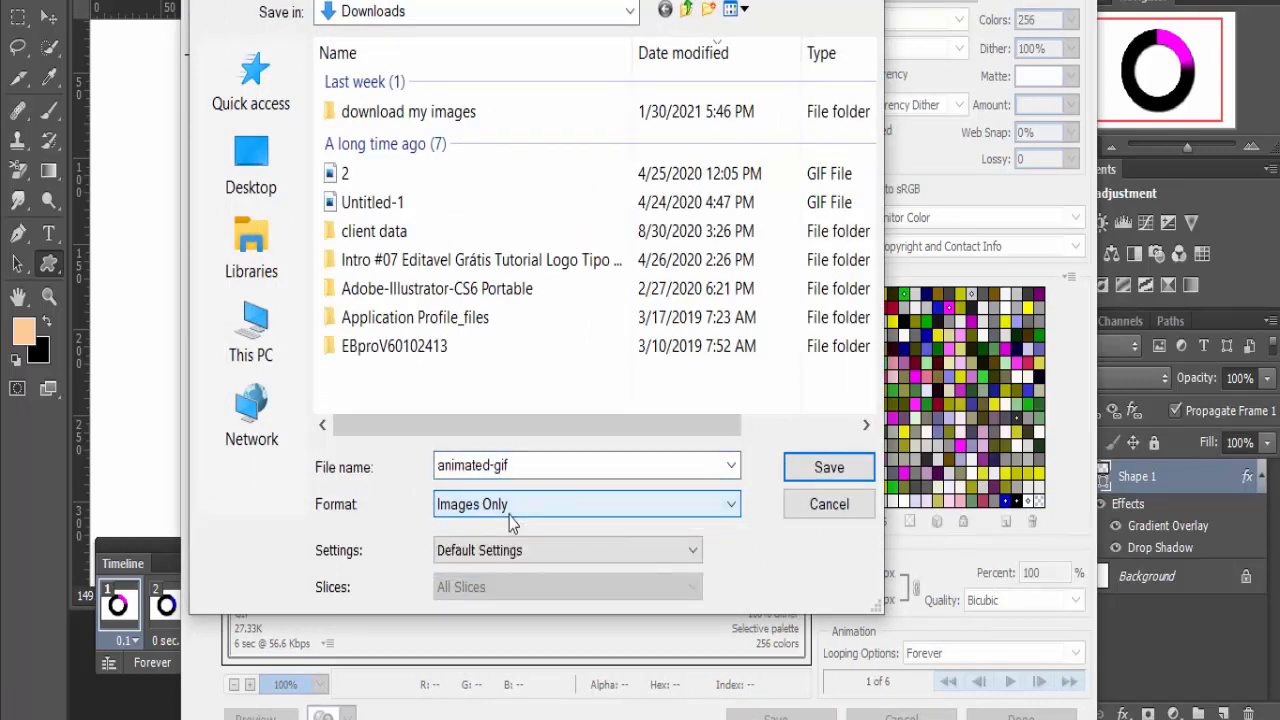
{"action": "left_click", "coordinate": [260, 320]}
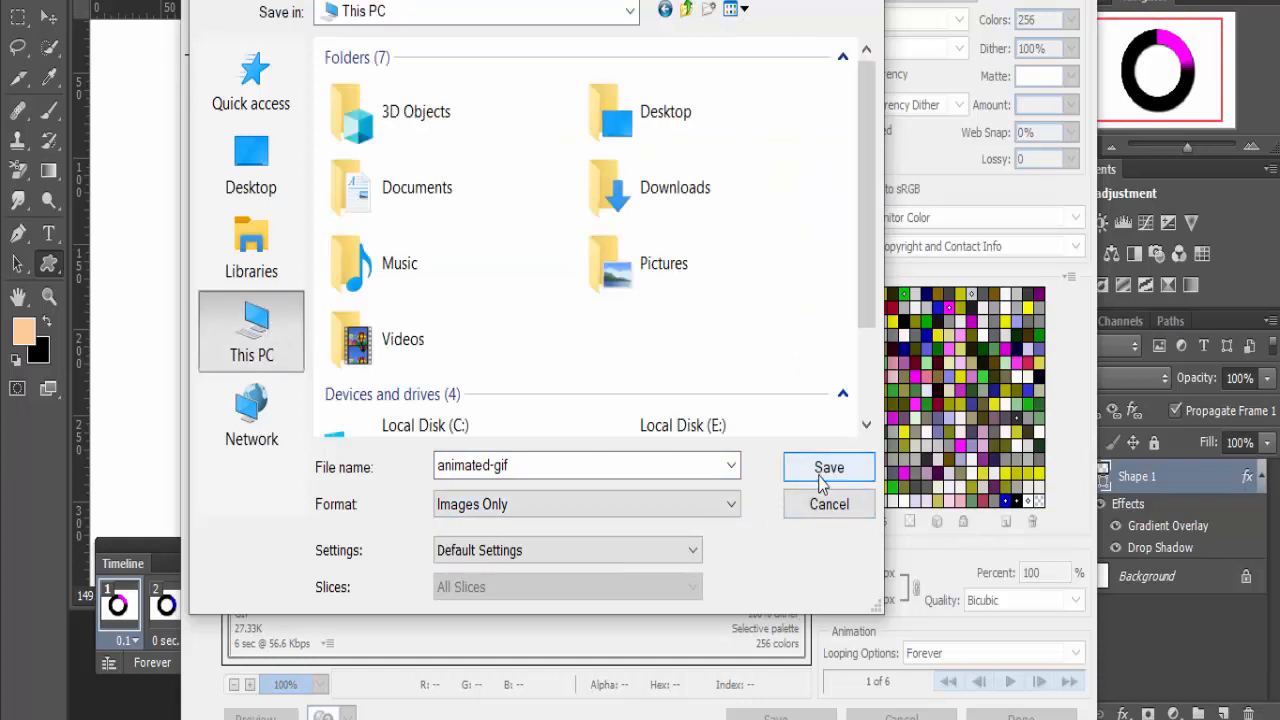
{"action": "left_click", "coordinate": [244, 188]}
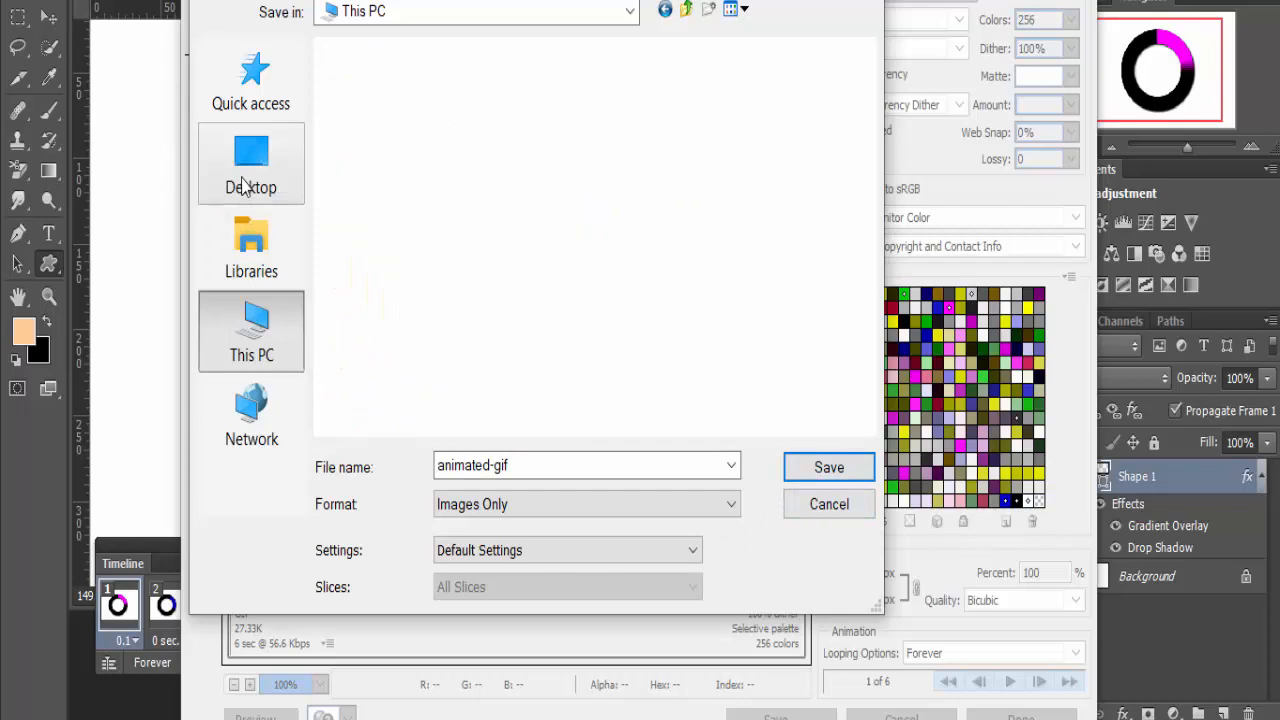
{"action": "left_click", "coordinate": [808, 469]}
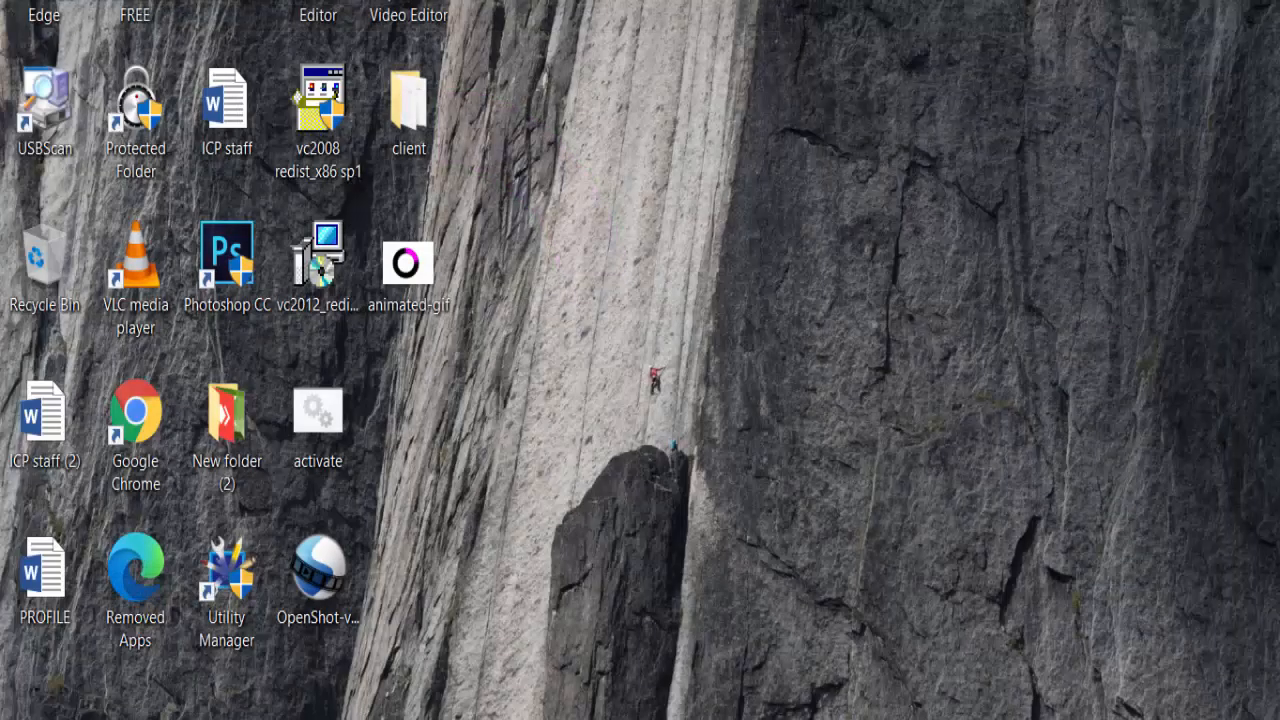
Open the exported animated-gif file from the desktop in Google Chrome
{"action": "left_click", "coordinate": [420, 268]}
{"action": "right_click", "coordinate": [420, 268]}
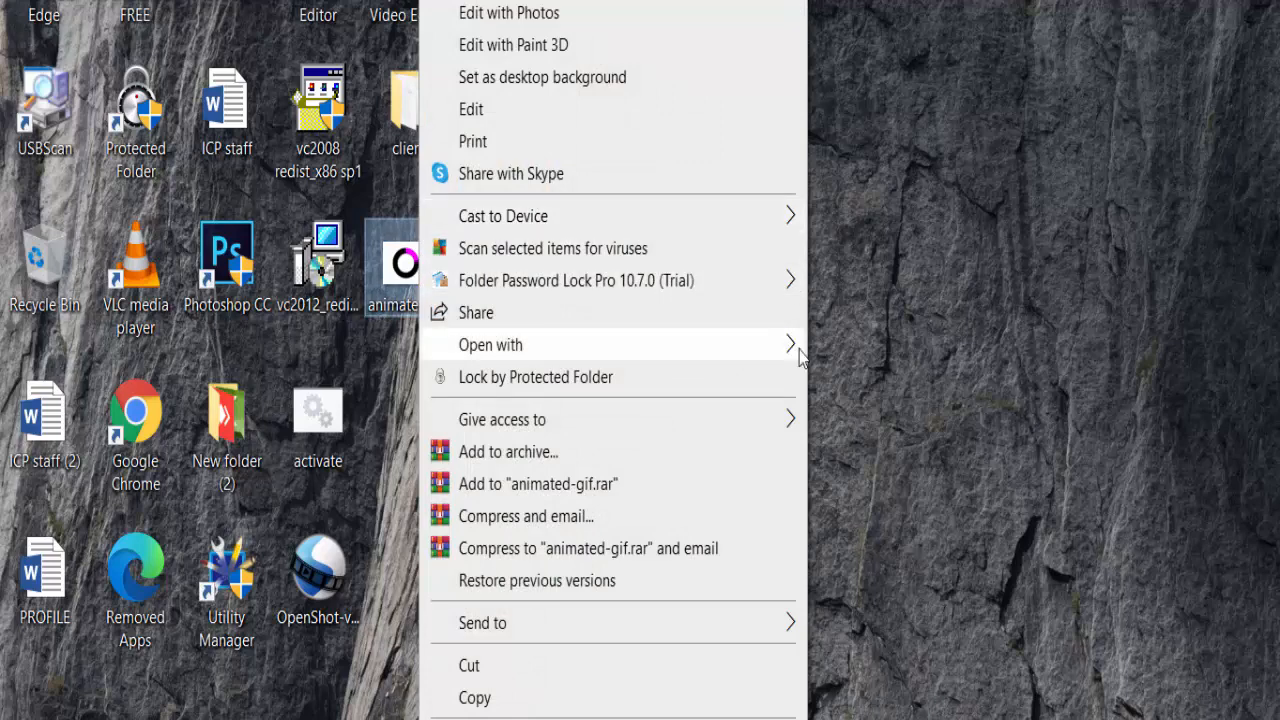
{"action": "mouse_move", "coordinate": [798, 352]}
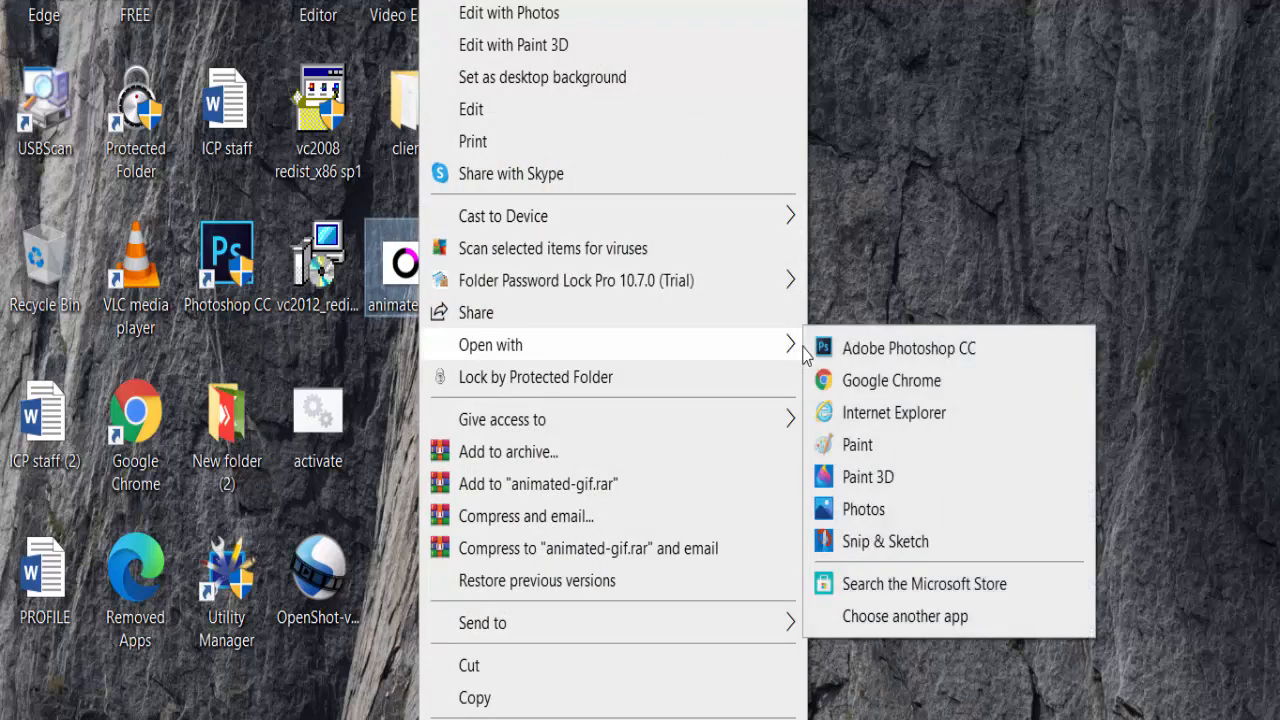
{"action": "left_click", "coordinate": [835, 383]}
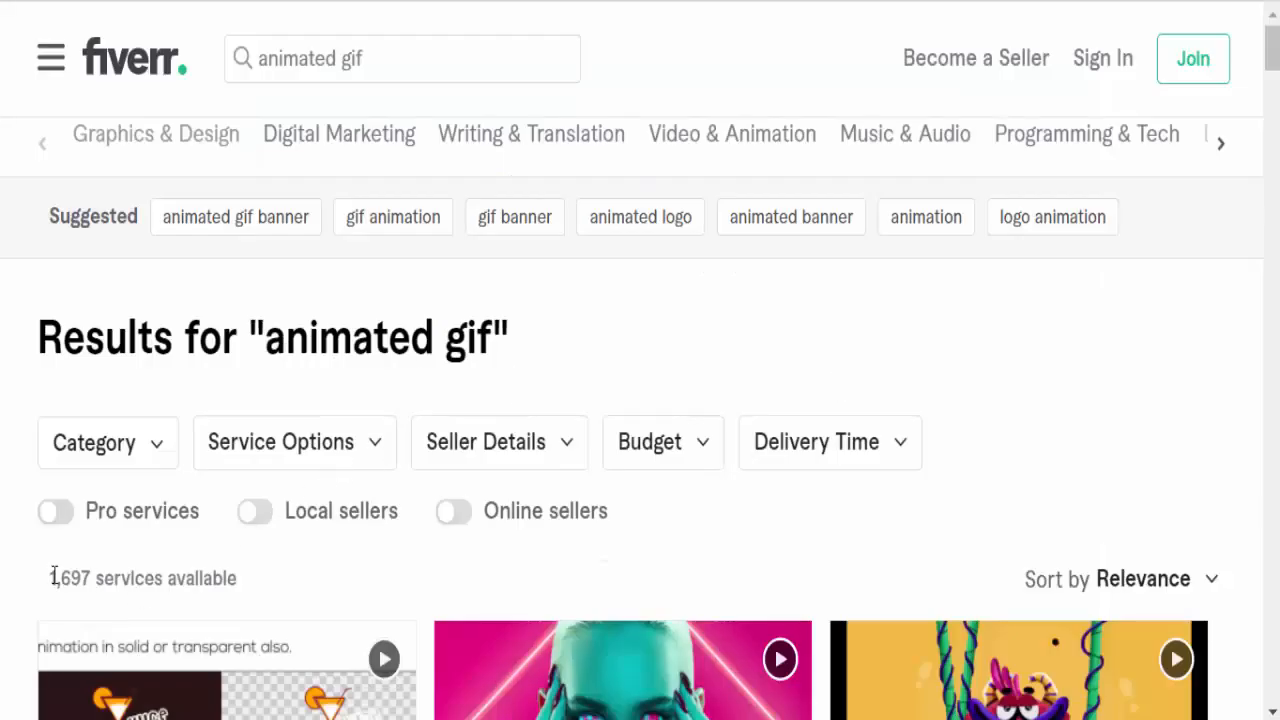
Examine the number of Fiverr services for "animated gif", browse the listings' starting prices, and return to the start of the results
{"action": "left_click_drag", "start_coordinate": [55, 575], "coordinate": [210, 597]}
{"action": "left_click", "coordinate": [292, 588]}
{"action": "left_click_drag", "start_coordinate": [1266, 66], "coordinate": [1274, 92]}
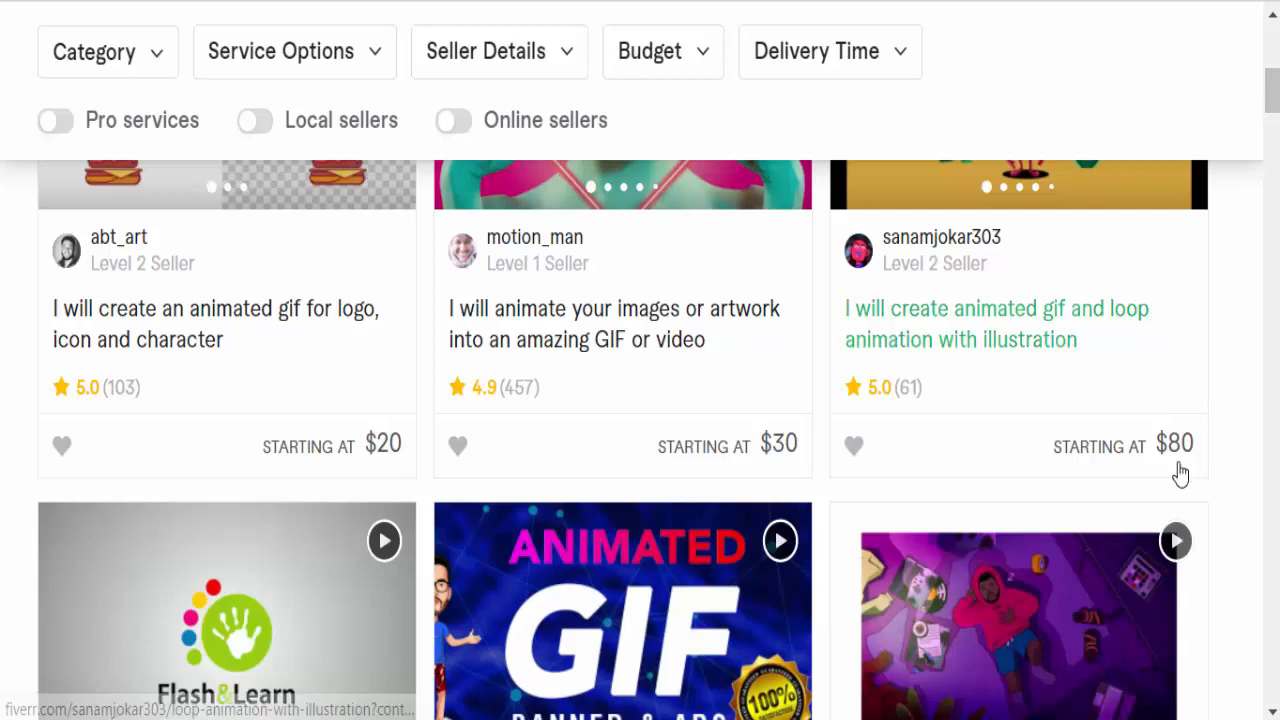
{"action": "left_click_drag", "start_coordinate": [1274, 90], "coordinate": [1276, 153]}
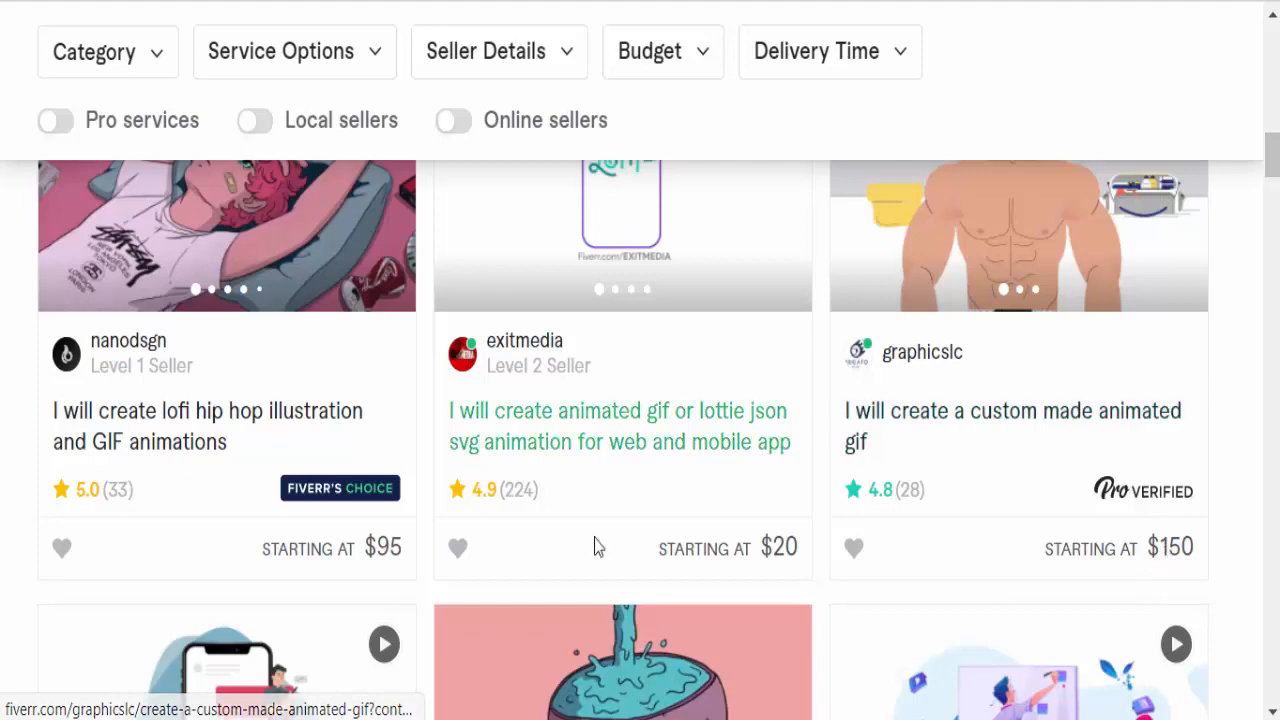
{"action": "left_click_drag", "start_coordinate": [1275, 165], "coordinate": [1269, 289]}
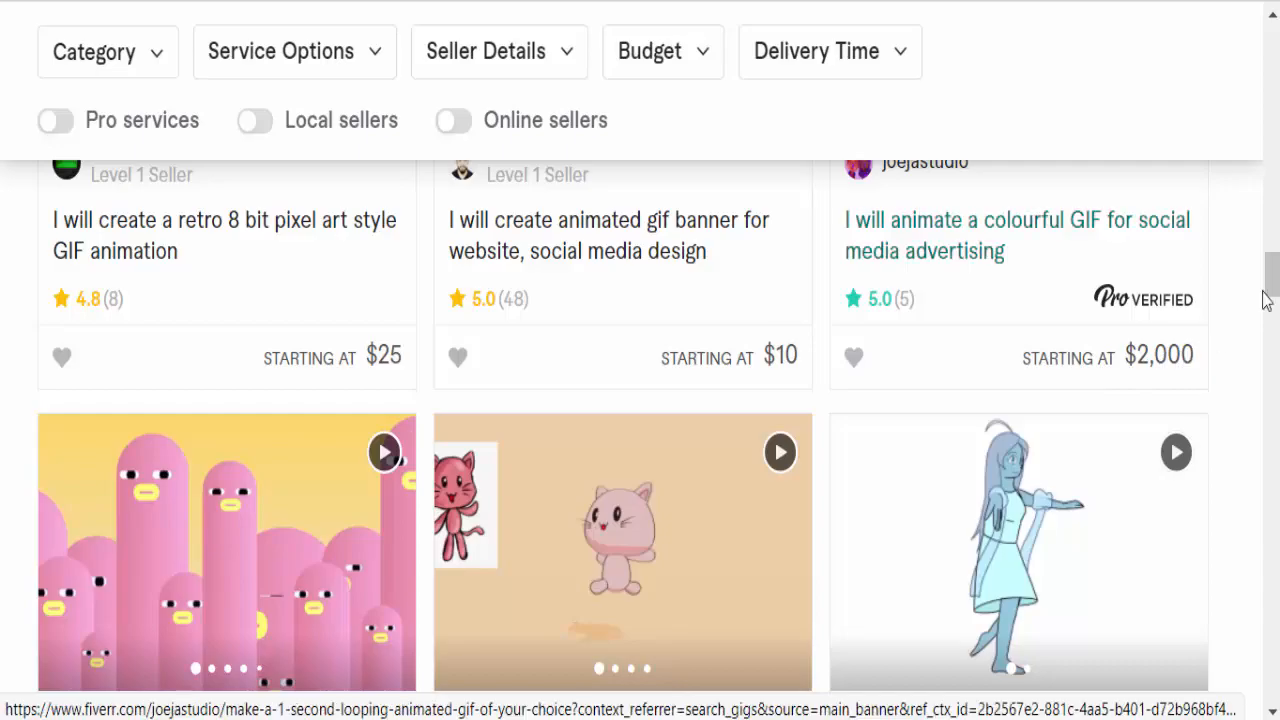
{"action": "left_click_drag", "start_coordinate": [1272, 275], "coordinate": [1272, 47]}
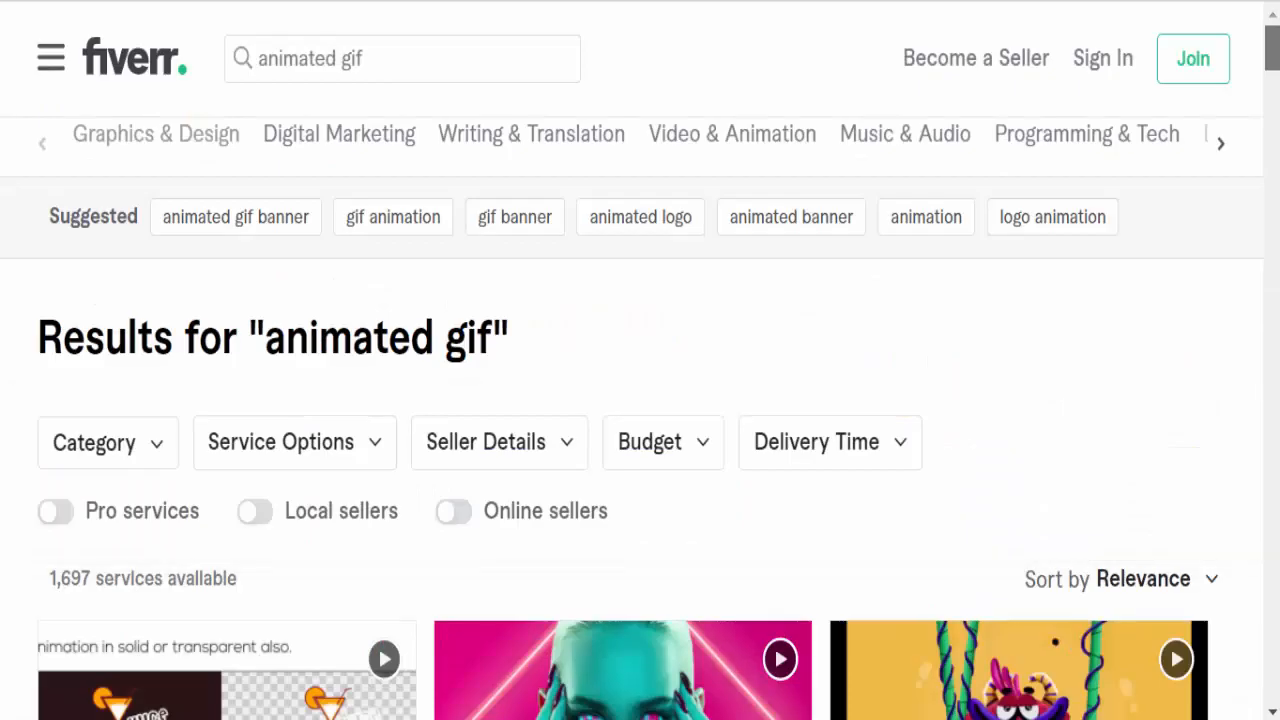